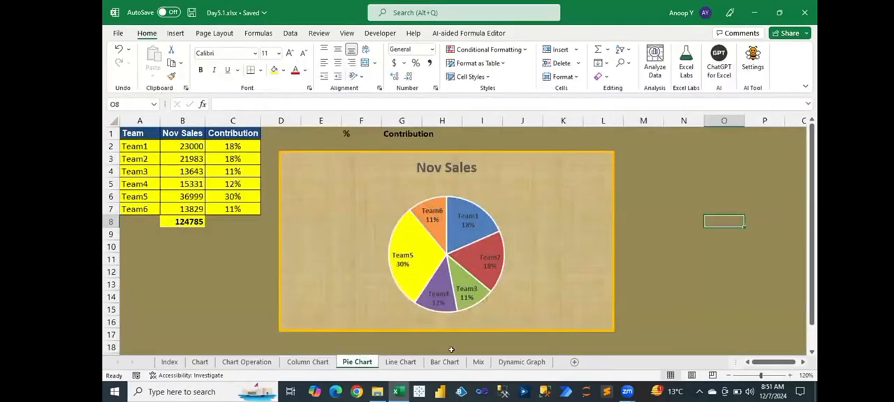
# - Compare the Pie Chart and Mix sheets in the Day5.1 workbook, finishing on the Mix sheet
pyautogui.click(479, 362)
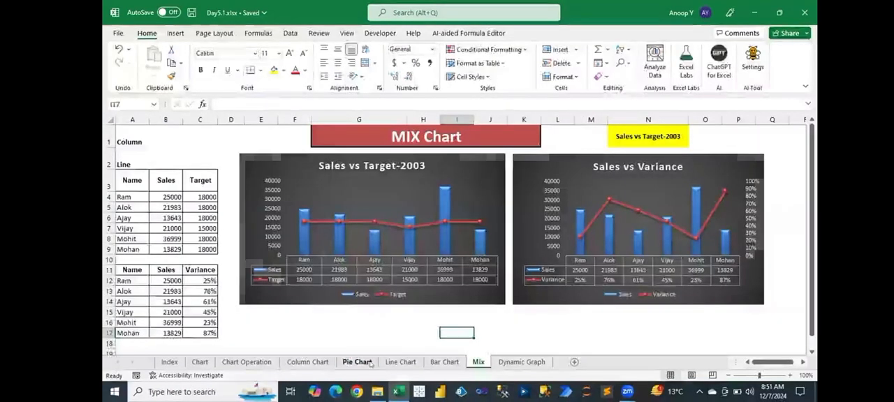
pyautogui.click(370, 363)
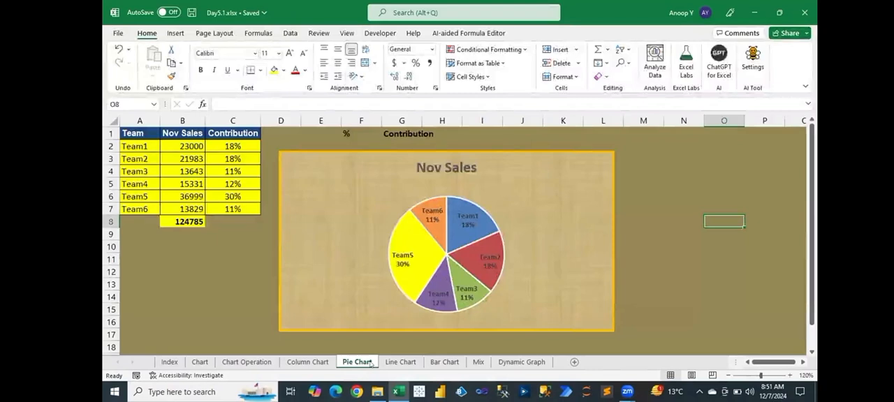
pyautogui.click(479, 361)
pyautogui.click(349, 362)
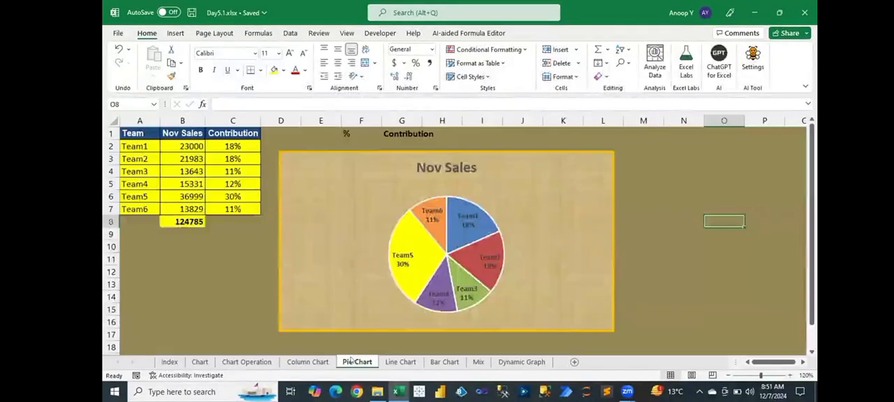
pyautogui.click(479, 361)
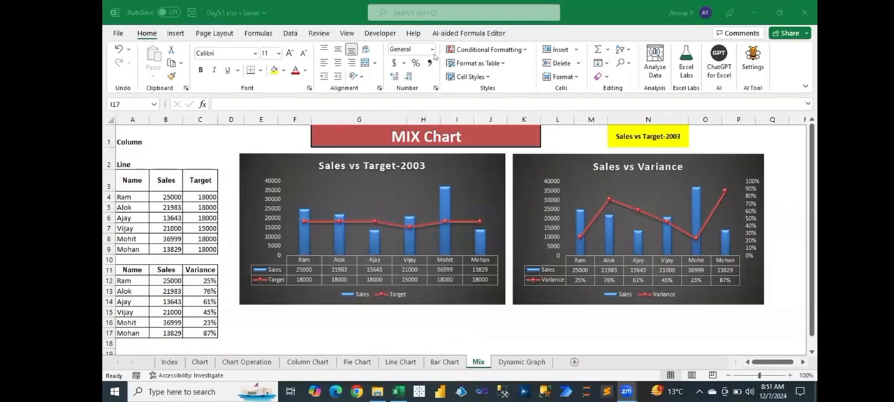
pyautogui.click(393, 326)
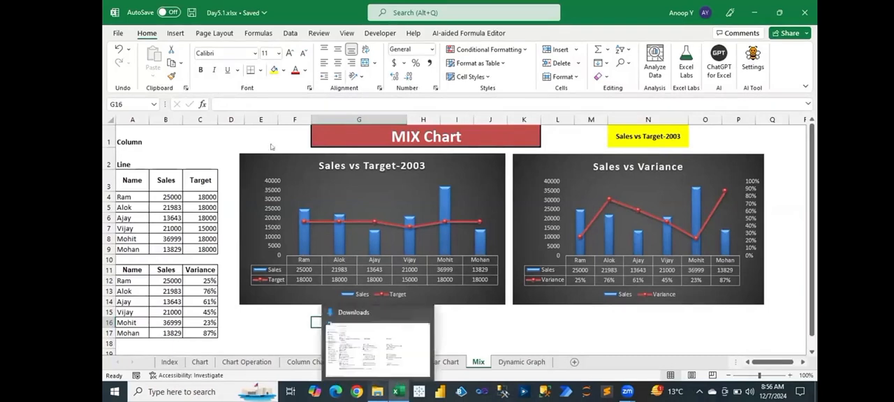
# - Open the workbook Day5.2.xlsx from the Downloads folder and select the first topic in its index
pyautogui.click(377, 392)
pyautogui.click(222, 93)
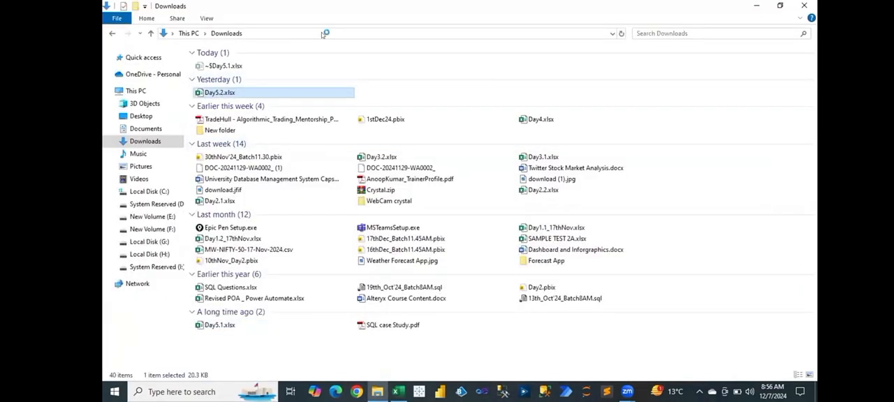
pyautogui.click(397, 392)
pyautogui.click(377, 391)
pyautogui.doubleClick(219, 93)
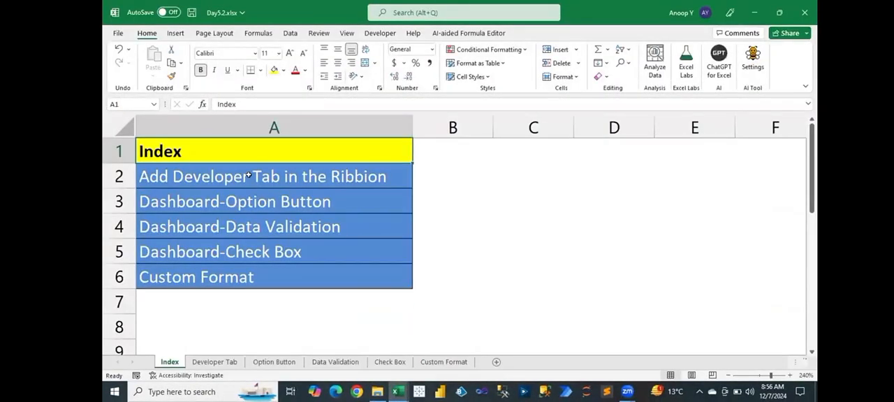
pyautogui.click(248, 176)
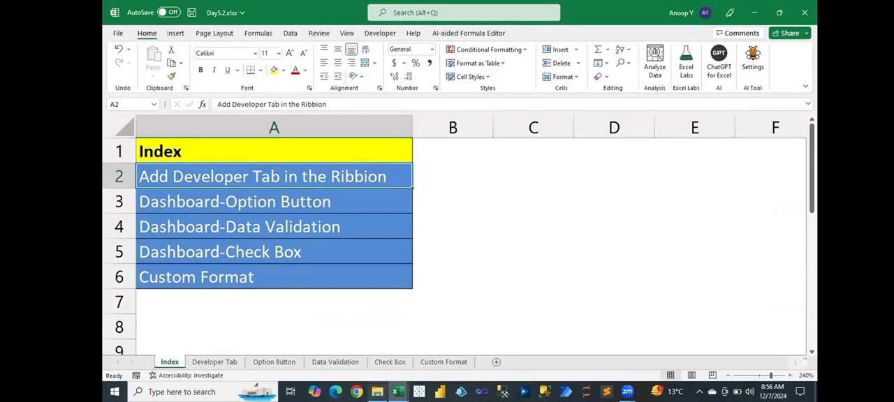
# - Close the Day5.1 workbook and show the Developer Tab sheet of Day5.2
pyautogui.moveTo(398, 389)
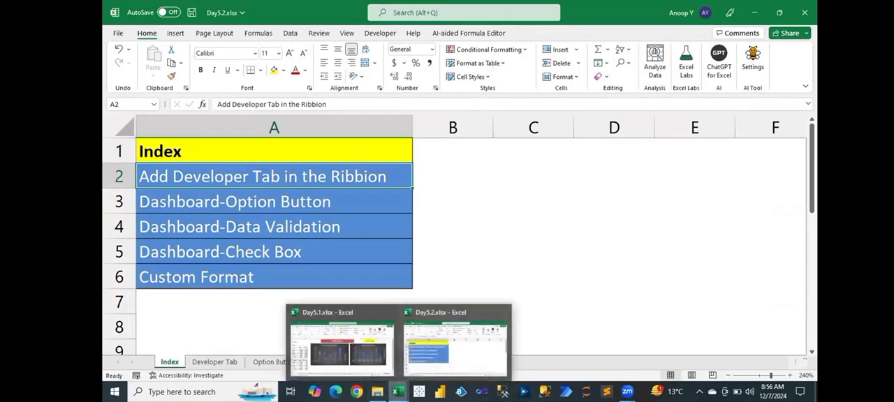
pyautogui.click(373, 358)
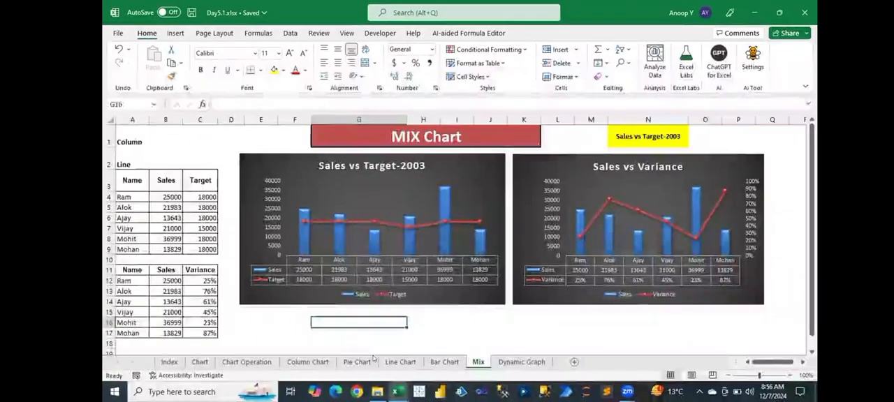
pyautogui.click(804, 13)
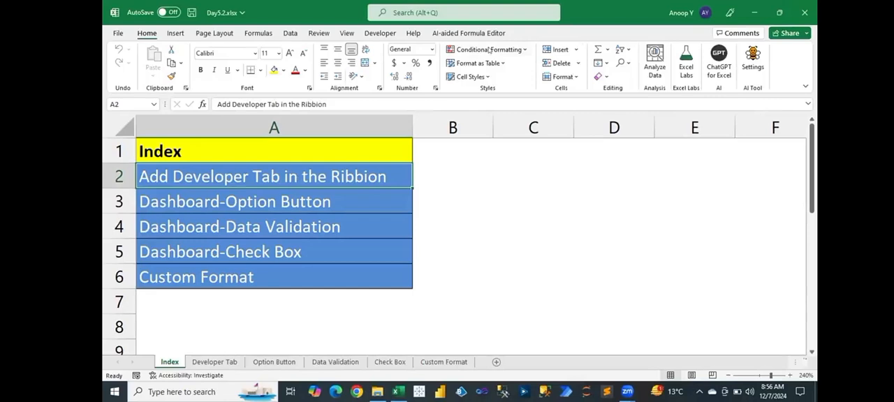
pyautogui.click(215, 362)
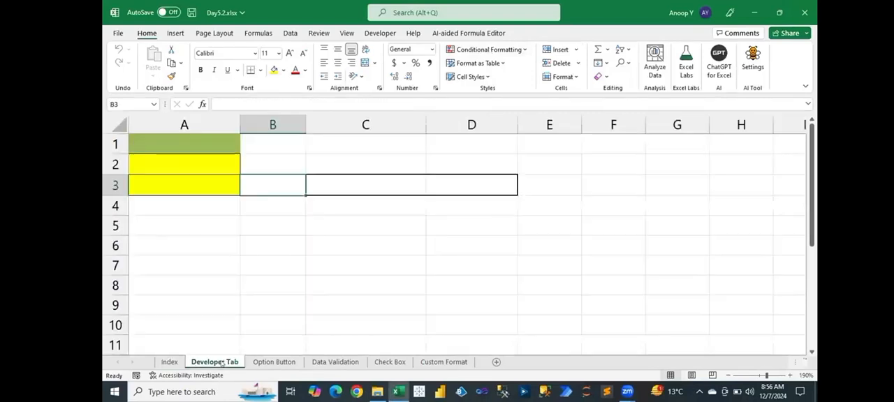
pyautogui.click(192, 139)
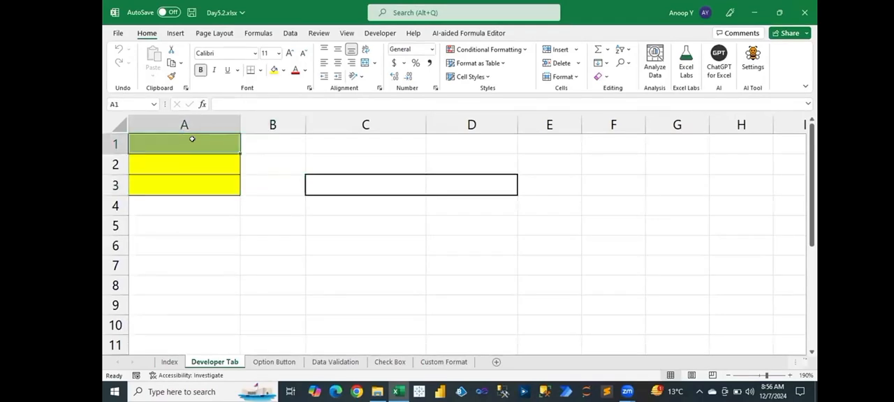
pyautogui.write('Function')
pyautogui.press('Return')
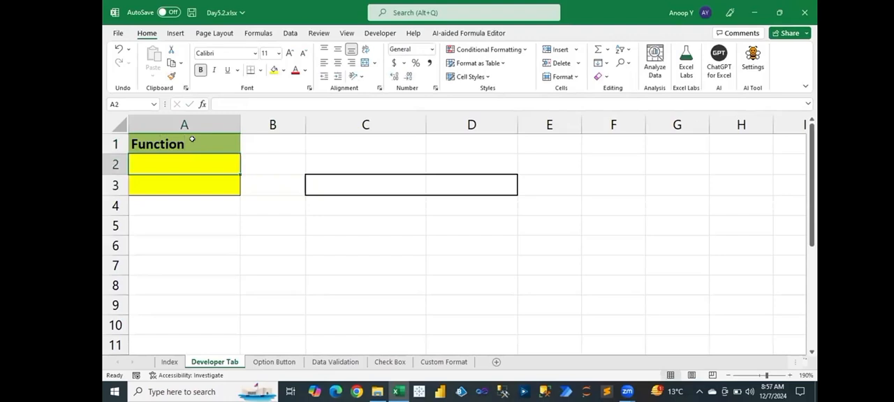
# - Enter Dashboard in A1, Functions in A2 and Graphs in A3 of the Developer Tab sheet, and save the workbook
pyautogui.click(192, 139)
pyautogui.write('Dashboa')
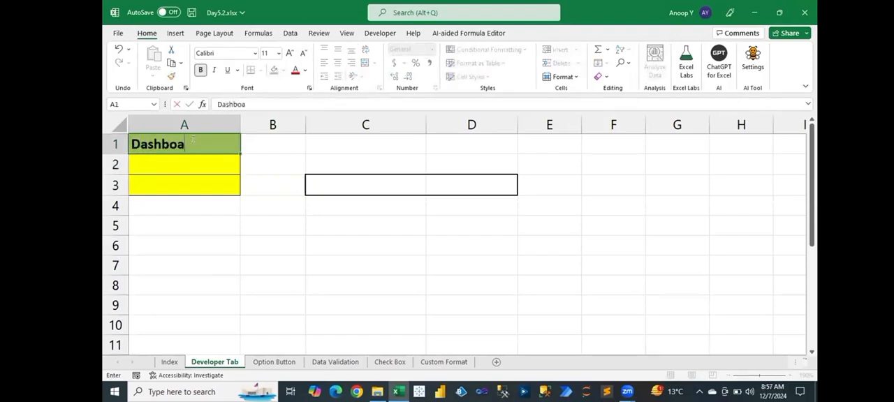
pyautogui.write('rd')
pyautogui.press('Return')
pyautogui.write('Functions')
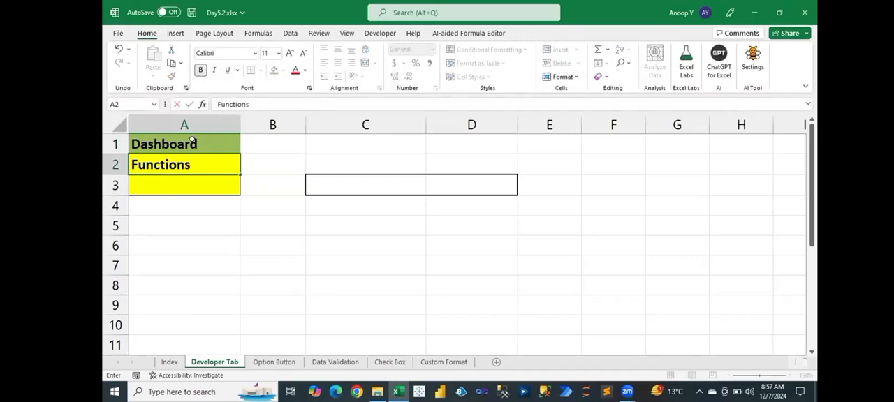
pyautogui.press('Return')
pyautogui.write('Graphs')
pyautogui.press('Return')
pyautogui.hotkey('ctrl', 's')
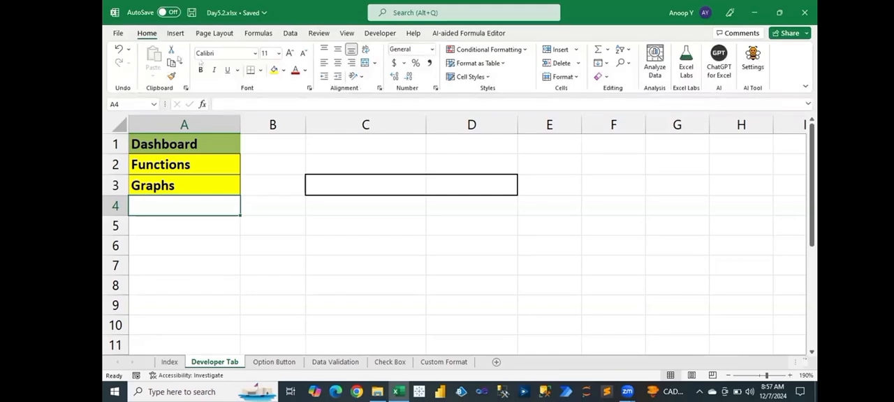
# - Turn the Developer tab off and back on in the ribbon customization options and accept the settings
pyautogui.click(118, 33)
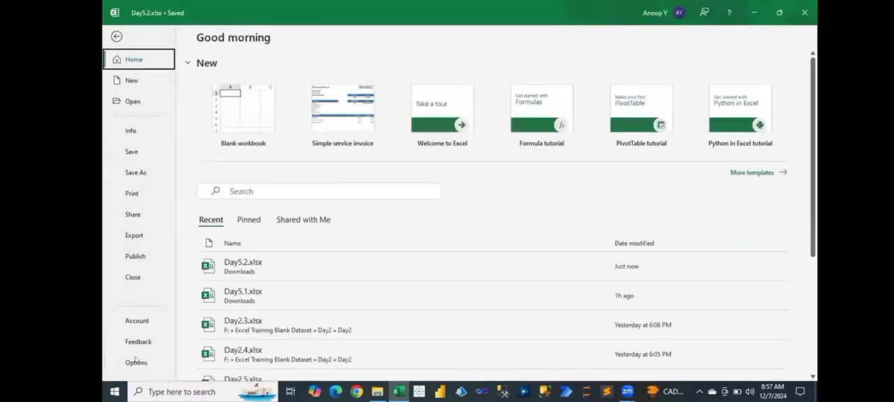
pyautogui.click(136, 362)
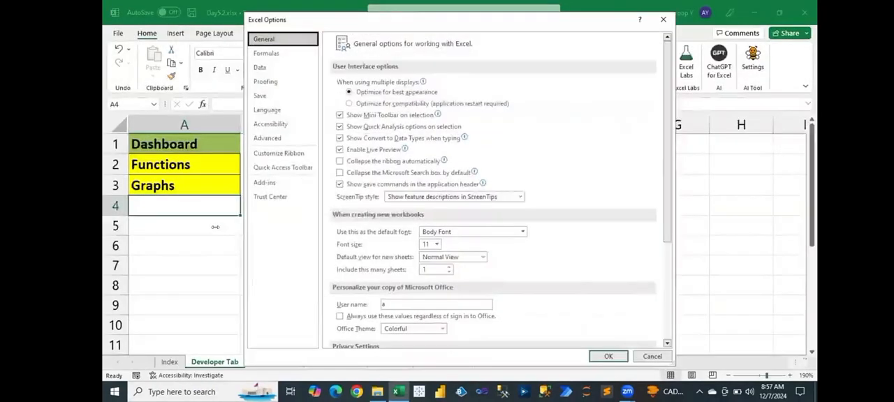
pyautogui.click(289, 157)
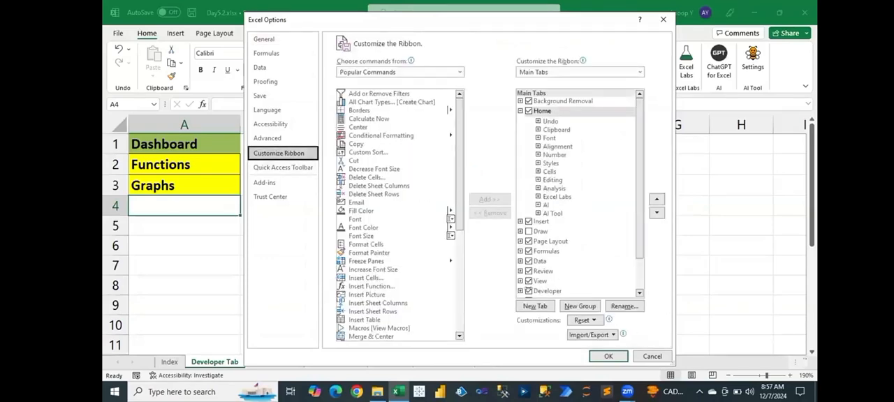
pyautogui.click(529, 290)
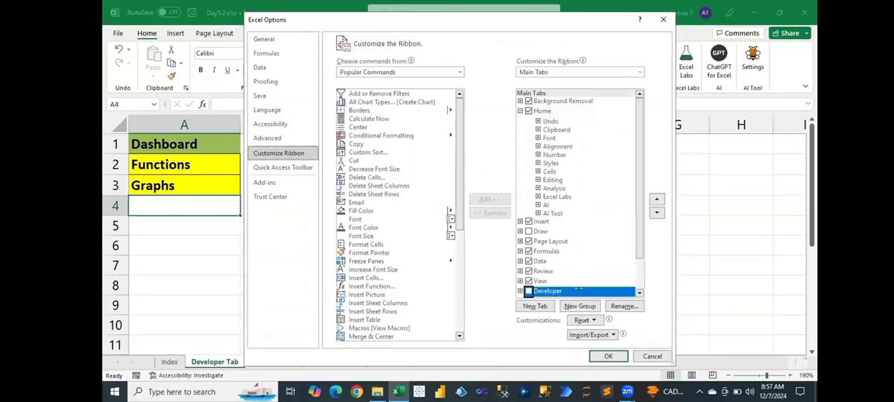
pyautogui.click(528, 290)
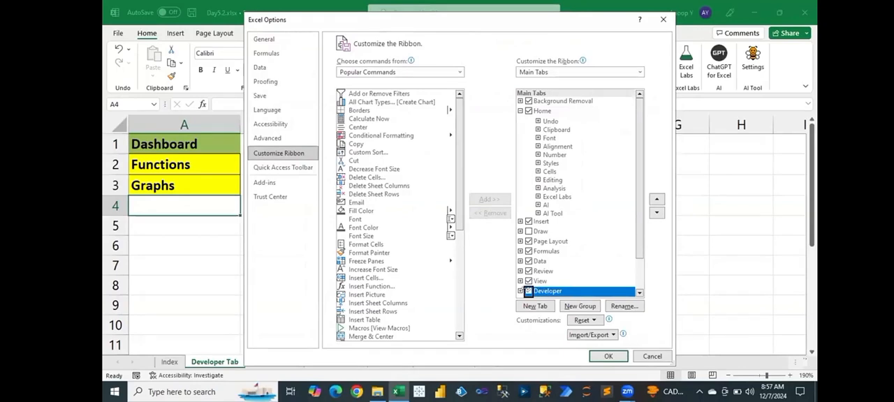
pyautogui.click(606, 355)
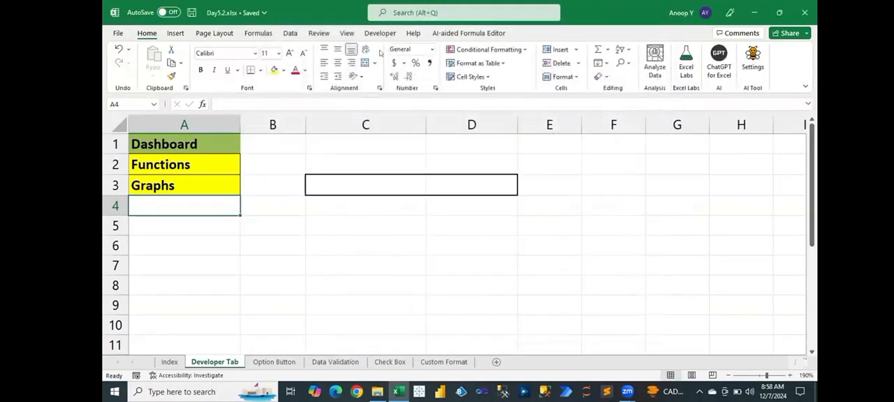
# - View the form controls and ActiveX controls that the Developer commands offer for insertion
pyautogui.click(380, 33)
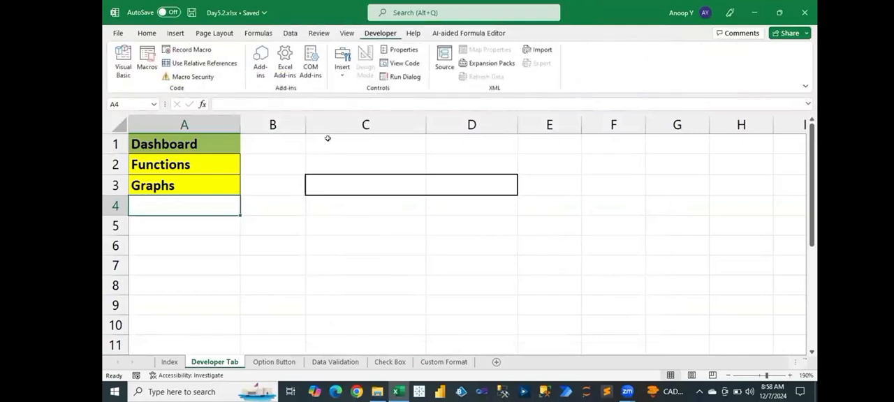
pyautogui.click(342, 67)
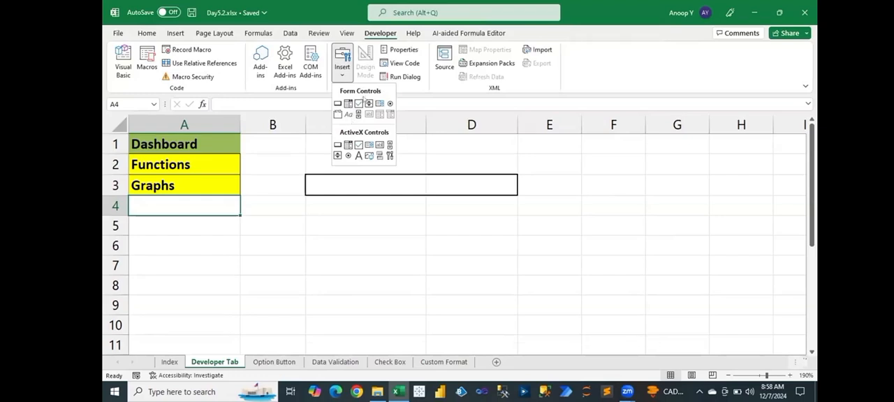
pyautogui.click(145, 35)
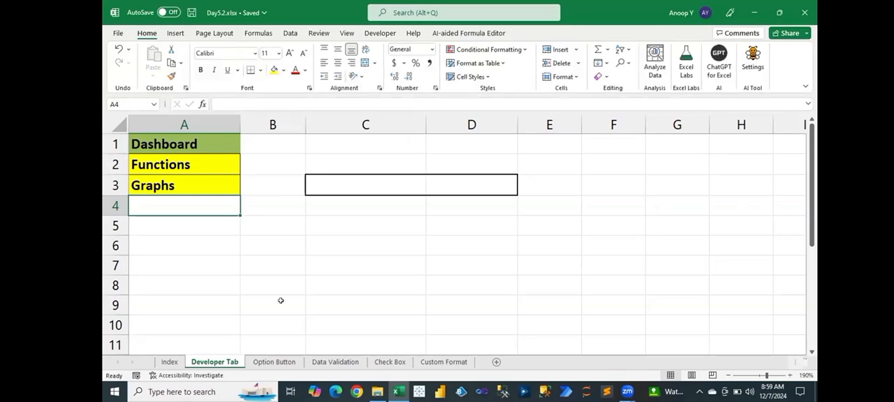
# - On the Option Button sheet, fill the MIS, HR, Fin and Brand table headings with yellow
pyautogui.click(280, 361)
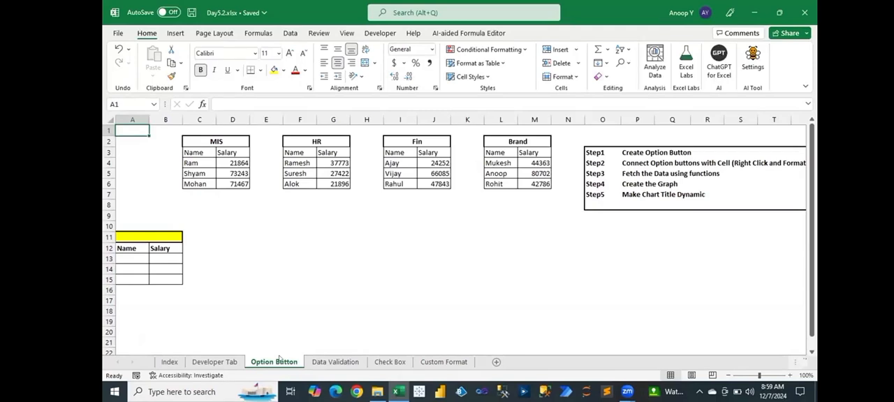
pyautogui.click(201, 142)
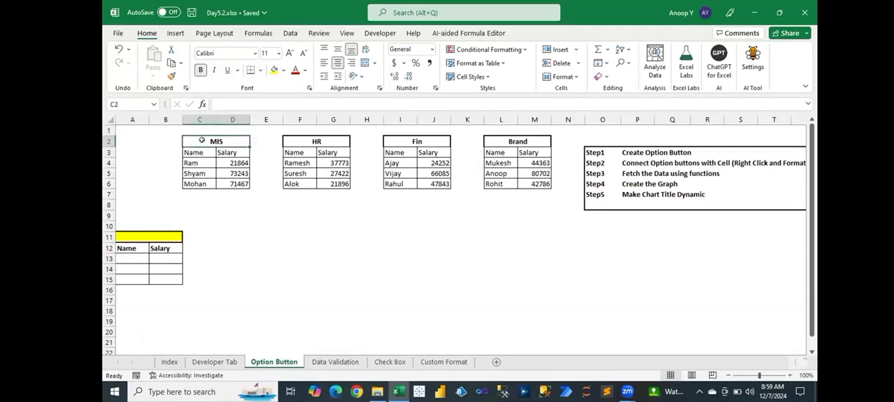
pyautogui.click(273, 70)
pyautogui.click(312, 141)
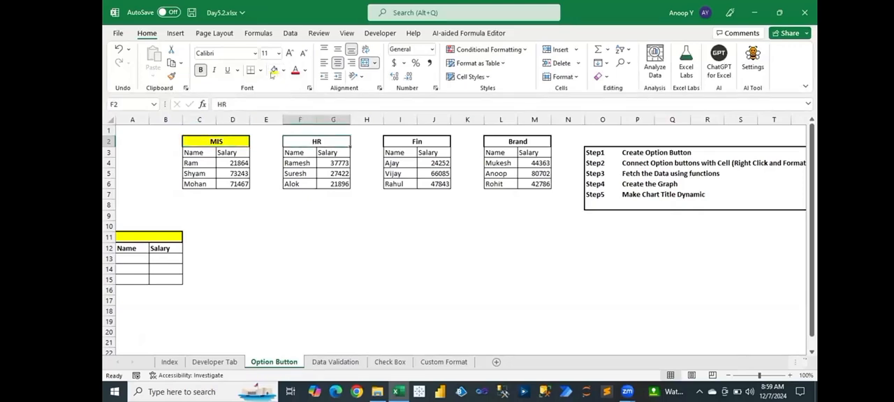
pyautogui.click(273, 71)
pyautogui.click(412, 140)
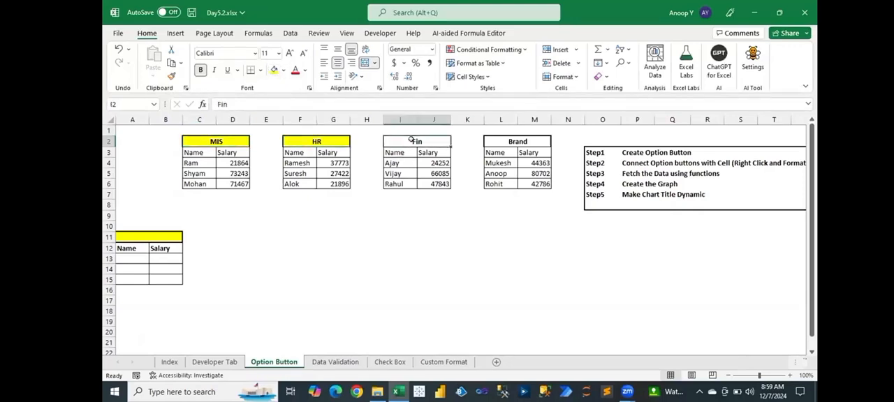
pyautogui.click(273, 71)
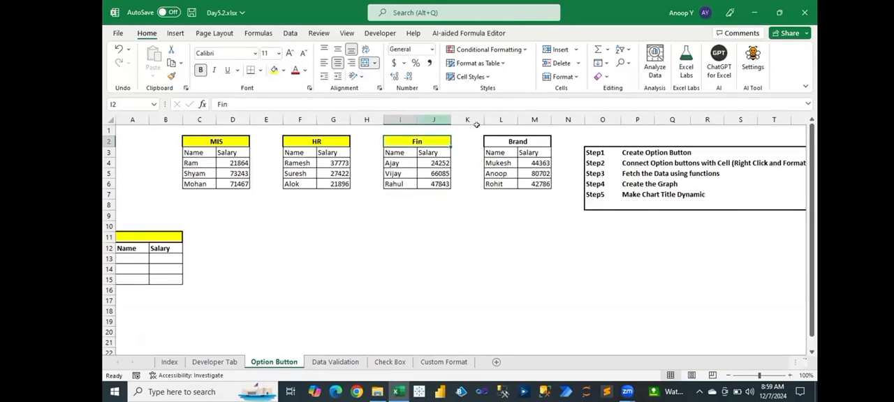
pyautogui.click(510, 141)
pyautogui.click(273, 71)
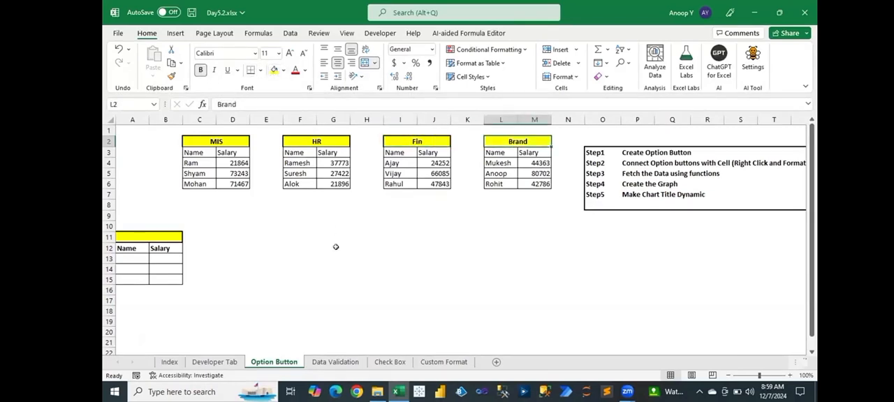
pyautogui.click(335, 247)
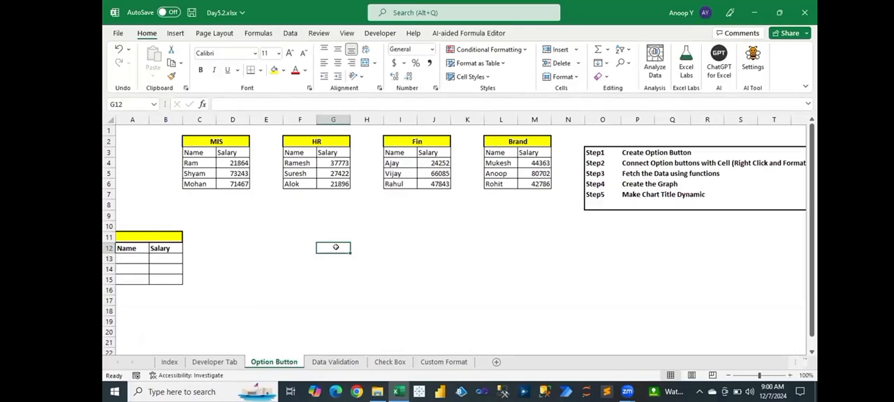
# - Review the Customize Ribbon settings and the list of main tabs, and close the options without changing anything
pyautogui.click(117, 33)
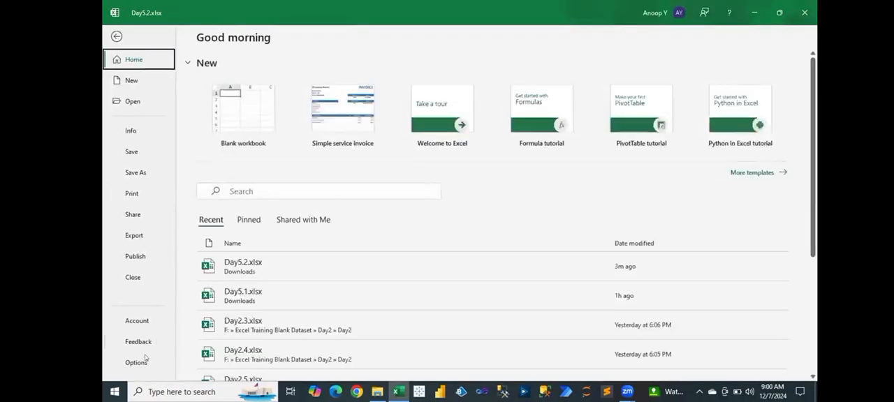
pyautogui.click(139, 363)
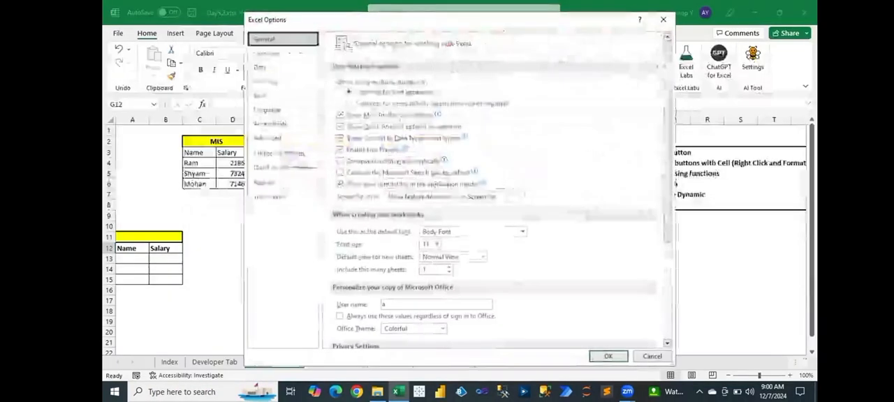
pyautogui.click(278, 153)
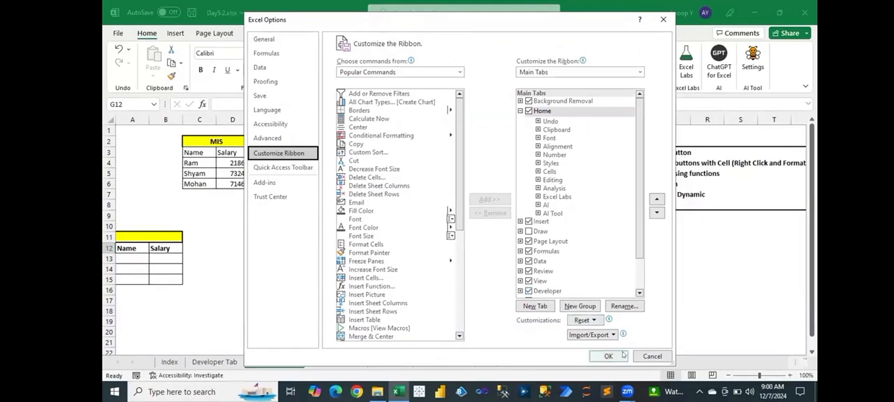
pyautogui.click(648, 359)
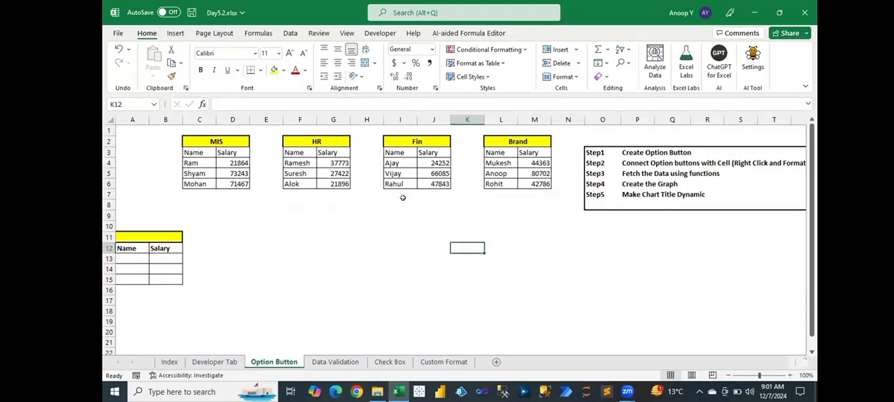
# - Draw an option button form control across A2:B3, beside the MIS table, and label it MIS
pyautogui.click(380, 33)
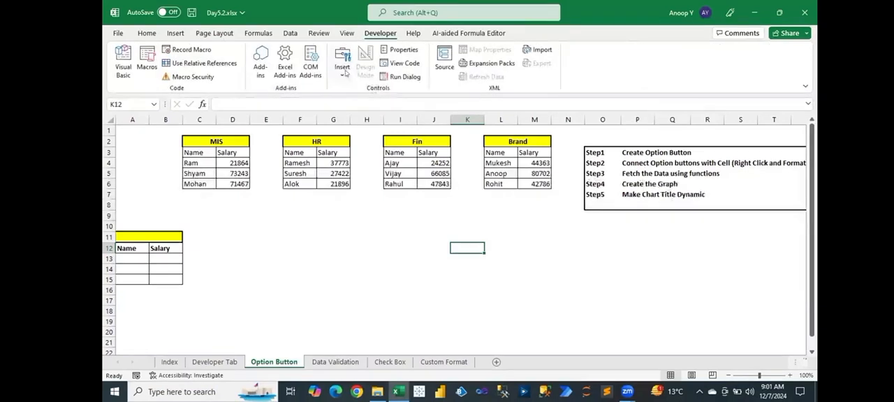
pyautogui.click(343, 64)
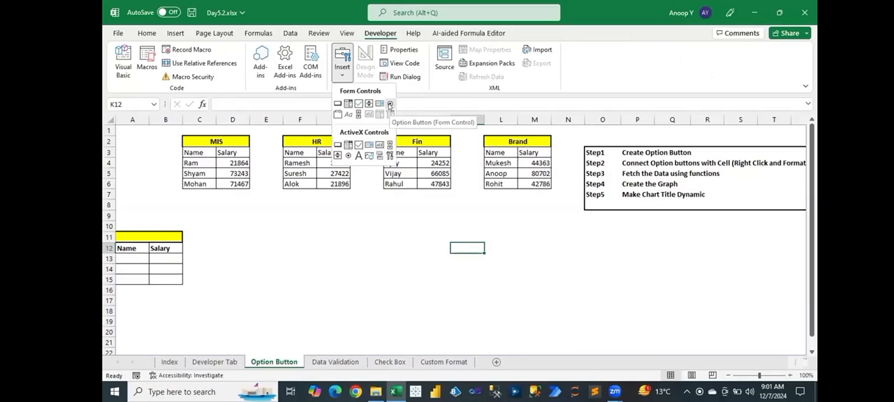
pyautogui.click(390, 104)
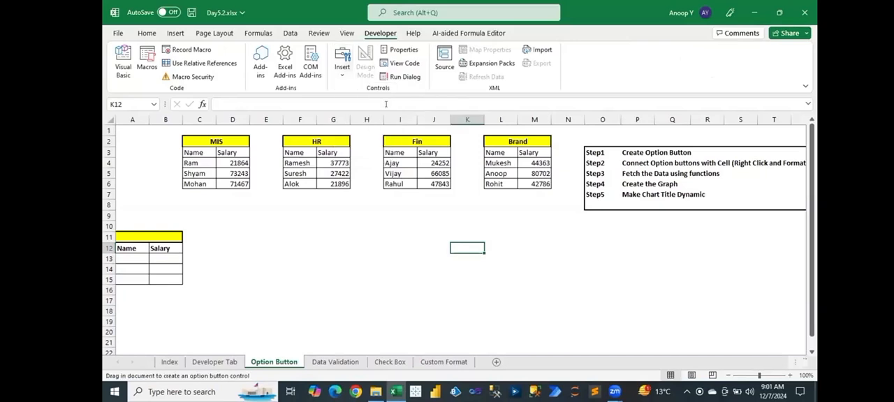
pyautogui.moveTo(117, 143); pyautogui.dragTo(168, 157)
pyautogui.click(134, 150)
pyautogui.hotkey('ctrl', 'a')
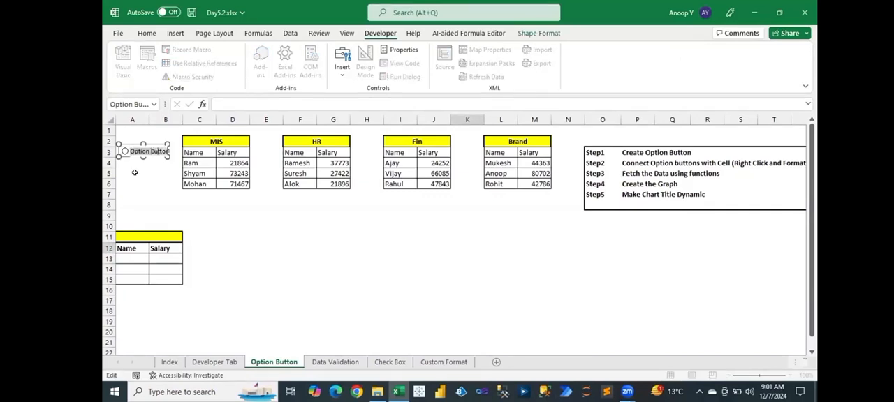
pyautogui.write('MIS')
pyautogui.click(150, 173)
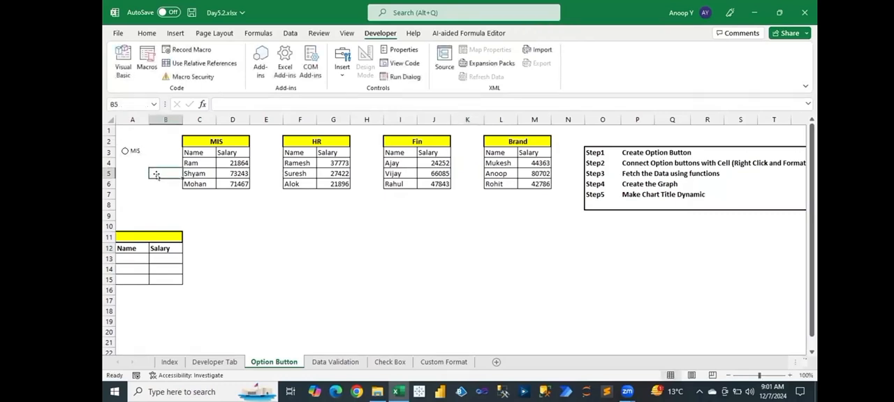
# - Link the MIS option button to cell A1 and select the option to test the link
pyautogui.keyDown('ctrl'); pyautogui.click(126, 152); pyautogui.keyUp('ctrl')
pyautogui.rightClick(129, 152)
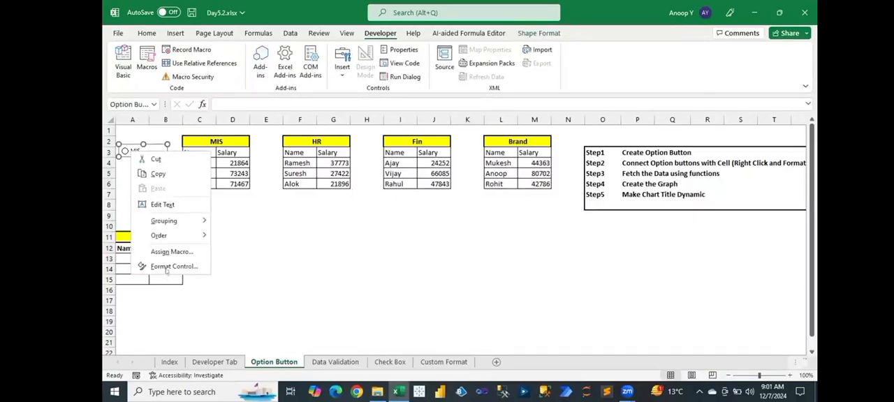
pyautogui.click(169, 267)
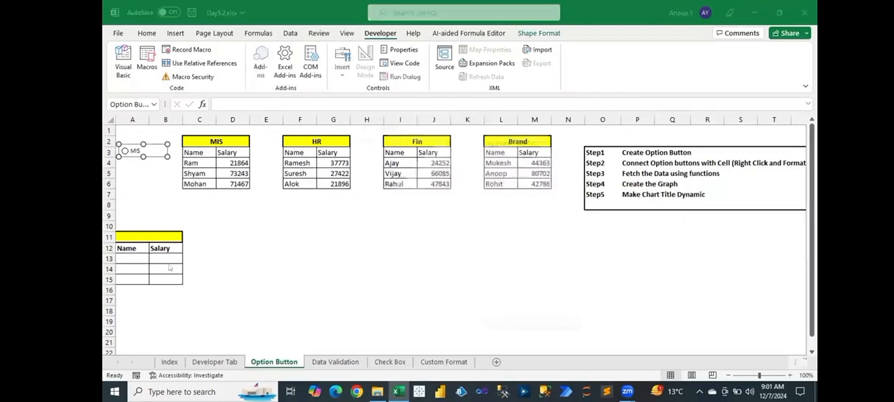
pyautogui.click(453, 202)
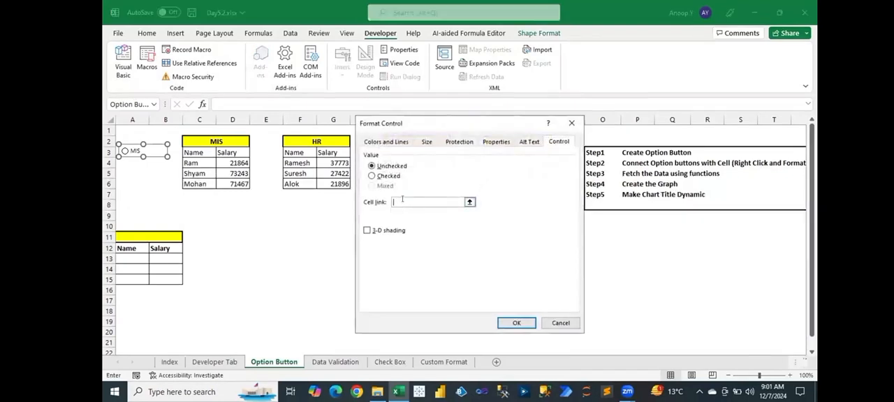
pyautogui.click(131, 128)
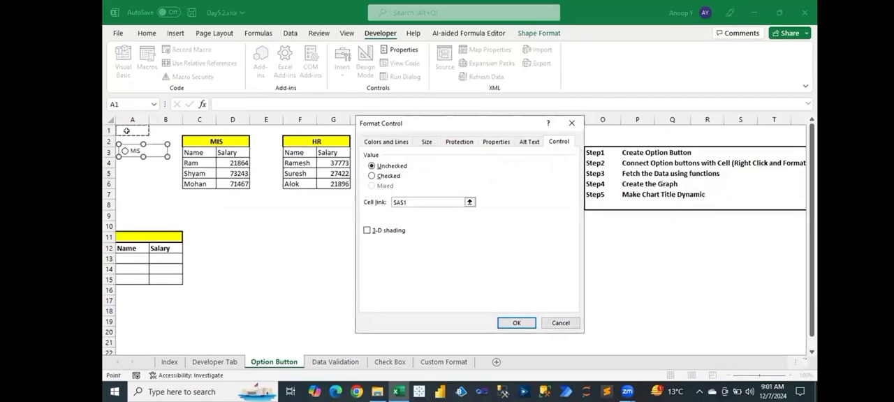
pyautogui.click(520, 322)
pyautogui.click(339, 238)
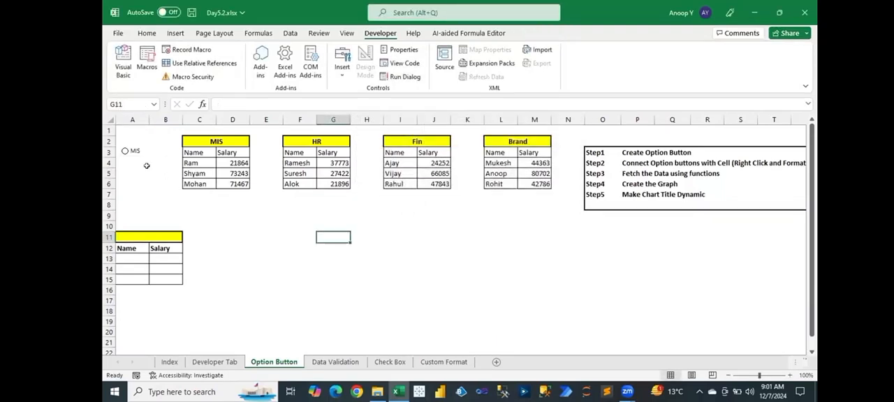
pyautogui.click(124, 153)
pyautogui.click(148, 132)
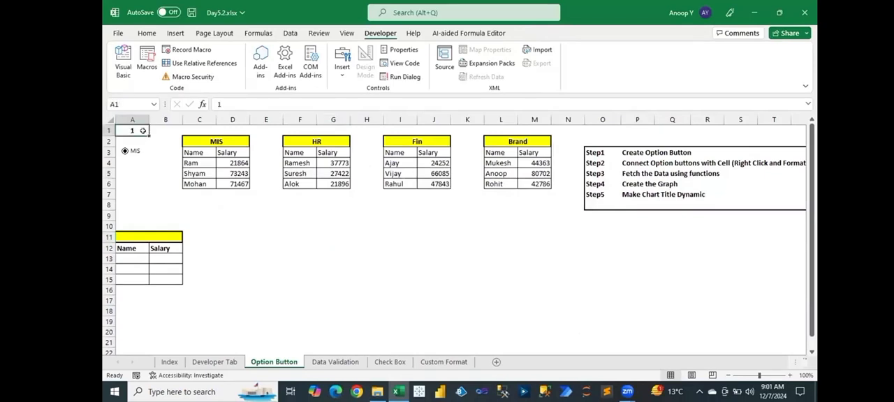
pyautogui.click(132, 164)
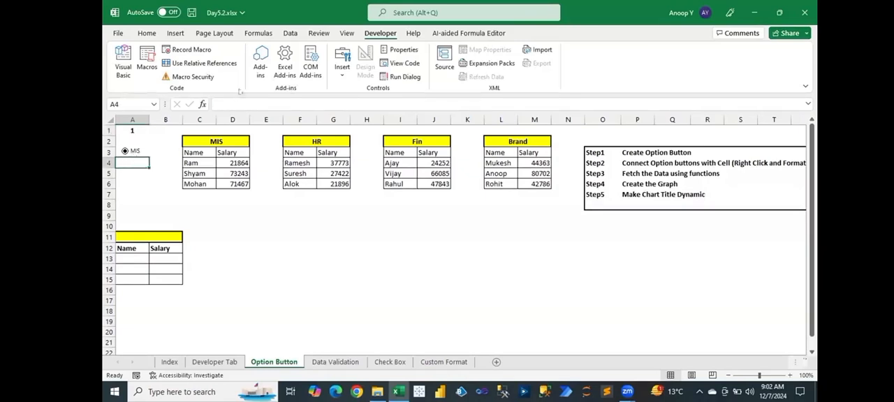
pyautogui.click(340, 73)
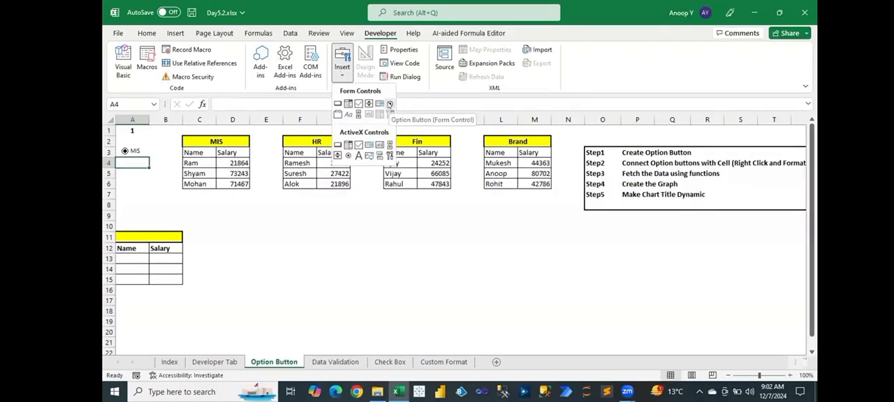
pyautogui.click(389, 103)
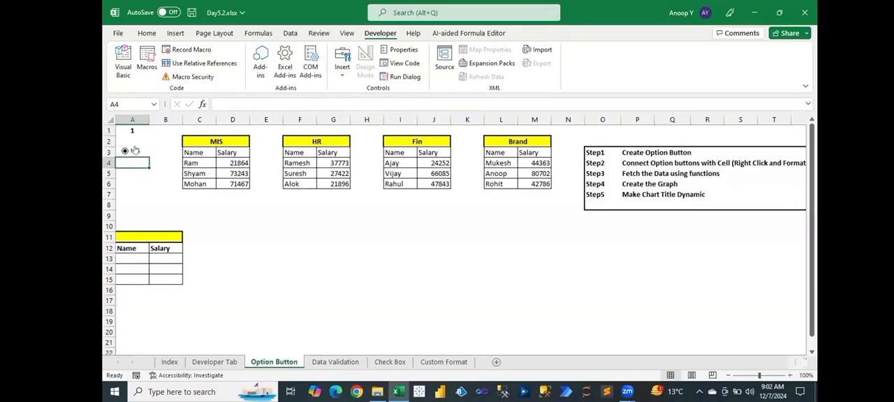
# - Copy the MIS option button, place the copy directly below it and label it HR
pyautogui.rightClick(134, 150)
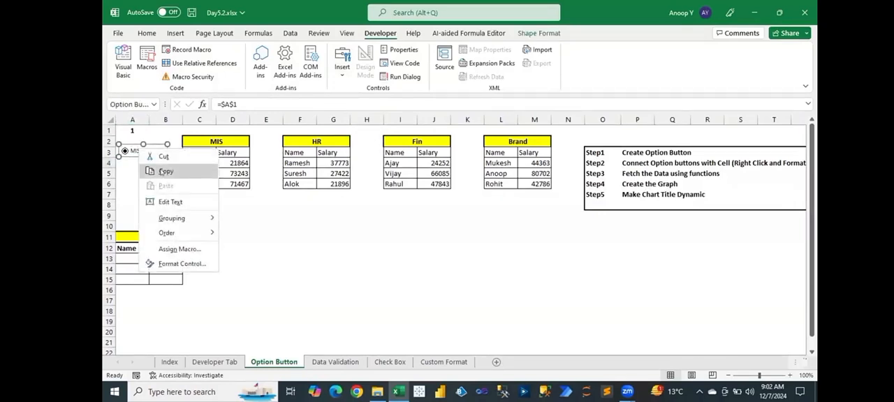
pyautogui.click(161, 171)
pyautogui.click(128, 166)
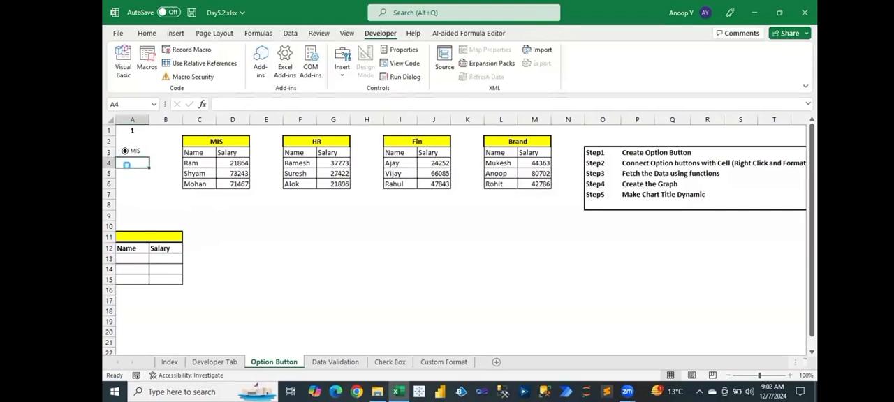
pyautogui.hotkey('ctrl', 'v')
pyautogui.moveTo(133, 156); pyautogui.dragTo(143, 169)
pyautogui.click(131, 164)
pyautogui.write('HR')
# - Paste another copy of the option button directly below HR and label it Finance
pyautogui.click(124, 180)
pyautogui.hotkey('ctrl', 'v')
pyautogui.moveTo(132, 183); pyautogui.dragTo(133, 165)
pyautogui.keyDown('ctrl'); pyautogui.click(127, 177); pyautogui.keyUp('ctrl')
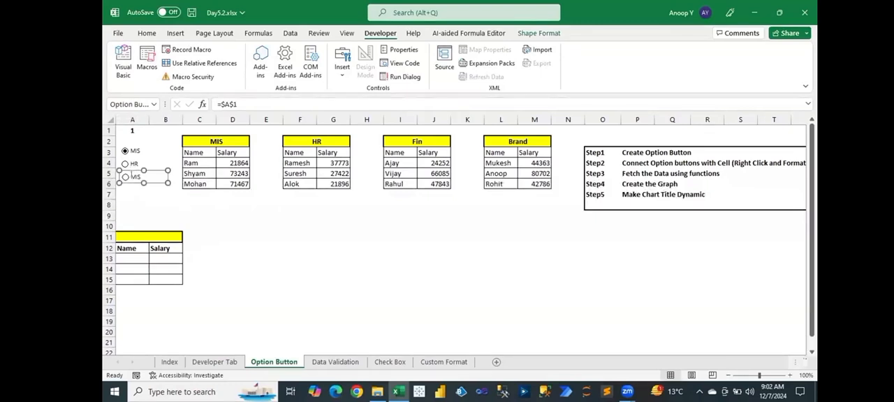
pyautogui.click(131, 176)
pyautogui.doubleClick(131, 177)
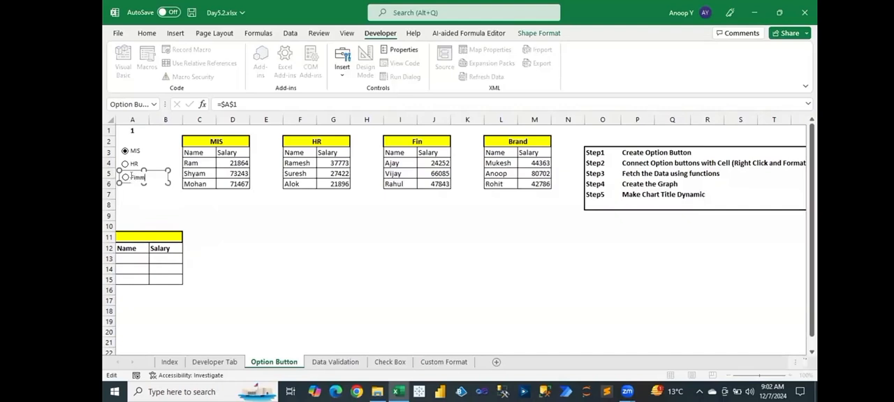
pyautogui.write('Finance')
# - Paste a fourth option button directly below Finance and label it Brand
pyautogui.click(129, 191)
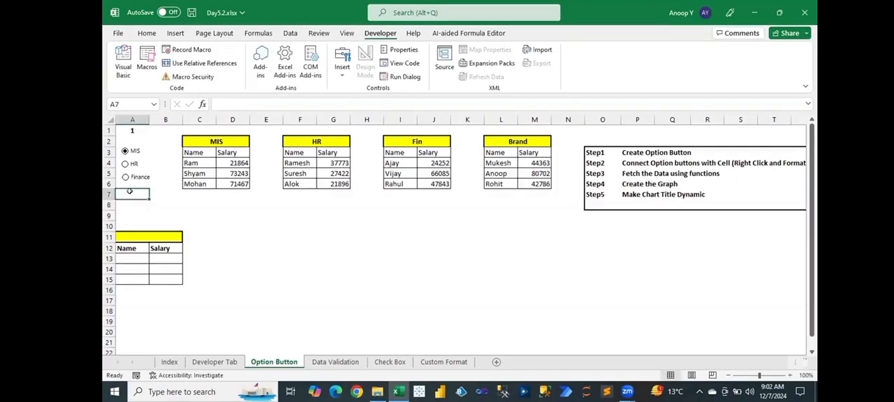
pyautogui.hotkey('ctrl', 'v')
pyautogui.moveTo(130, 183); pyautogui.dragTo(130, 189)
pyautogui.click(141, 190)
pyautogui.write('Br')
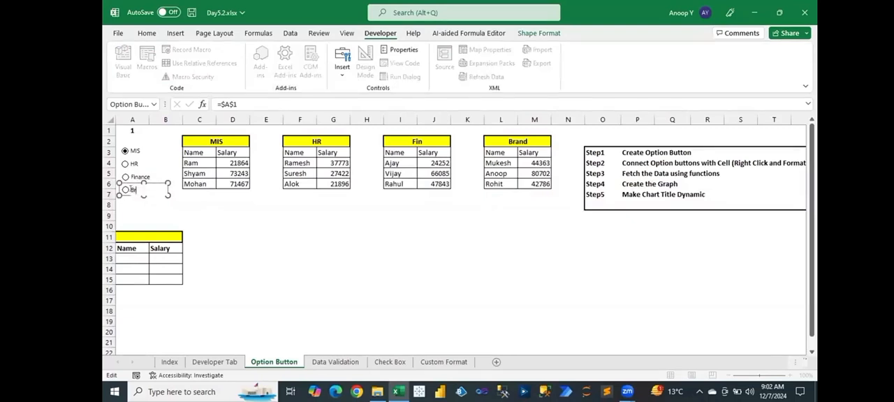
pyautogui.click(178, 213)
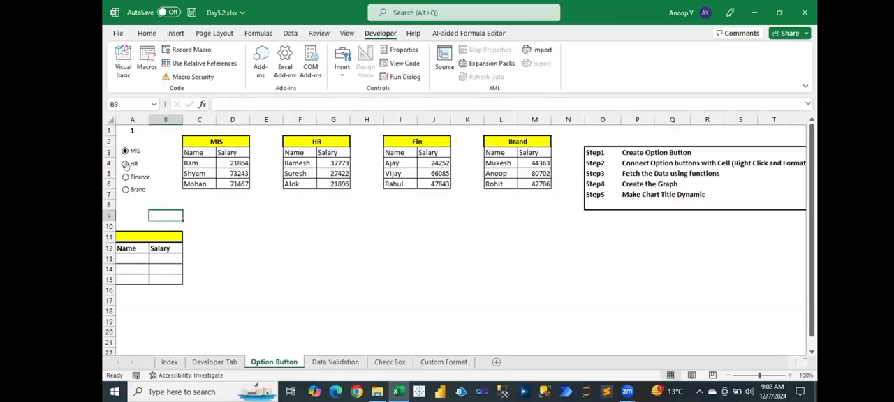
# - Test the HR, Finance and Brand option buttons against linked cell A1, and save the workbook
pyautogui.click(124, 165)
pyautogui.click(125, 164)
pyautogui.click(124, 178)
pyautogui.click(125, 189)
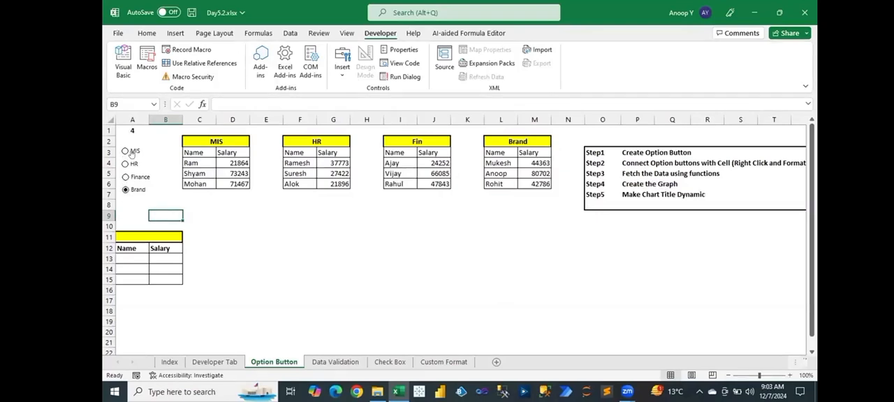
pyautogui.hotkey('ctrl', 's')
# - Examine the blank chart area from E10 below the tables, the linked cell A1 and the MIS records in C4:D6
pyautogui.moveTo(251, 221); pyautogui.dragTo(549, 330)
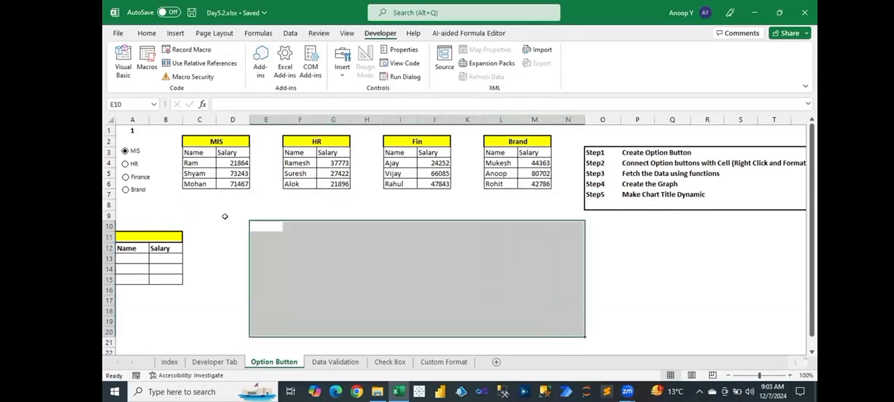
pyautogui.click(127, 164)
pyautogui.moveTo(272, 225); pyautogui.dragTo(532, 329)
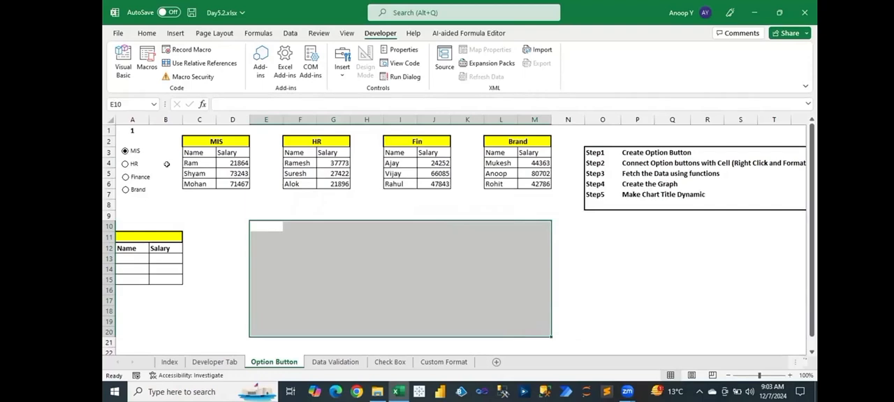
pyautogui.click(126, 257)
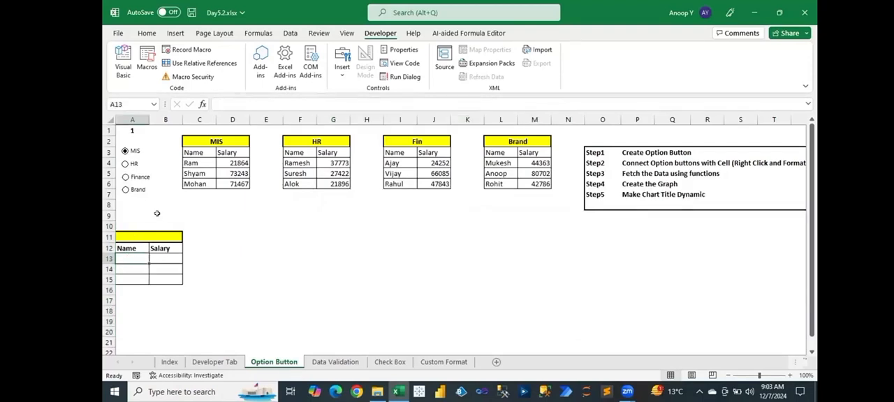
pyautogui.click(128, 131)
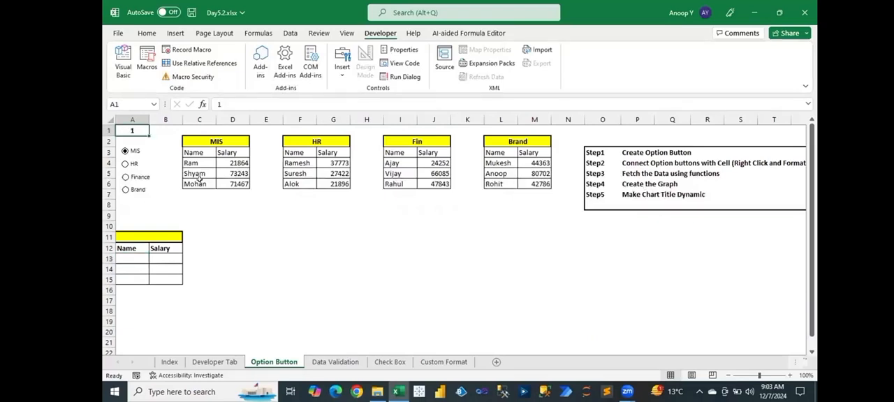
pyautogui.moveTo(194, 163); pyautogui.dragTo(227, 183)
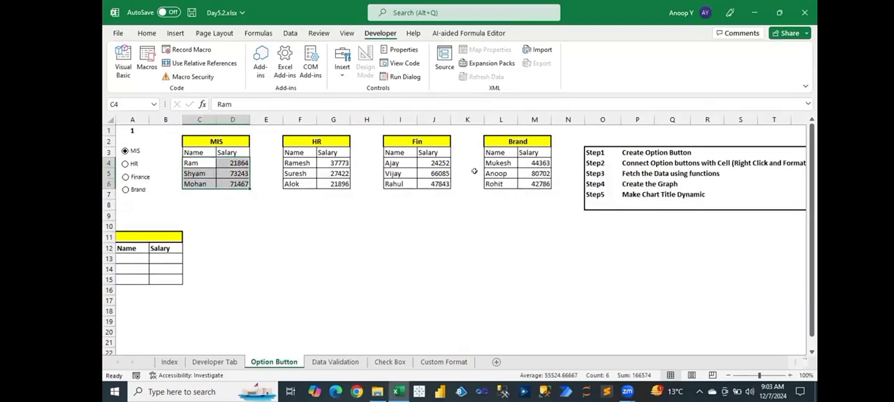
# - Enter =CHOOSE($A$1,C4,F4,I4,L4) in A13 as the first name of the result table
pyautogui.click(130, 259)
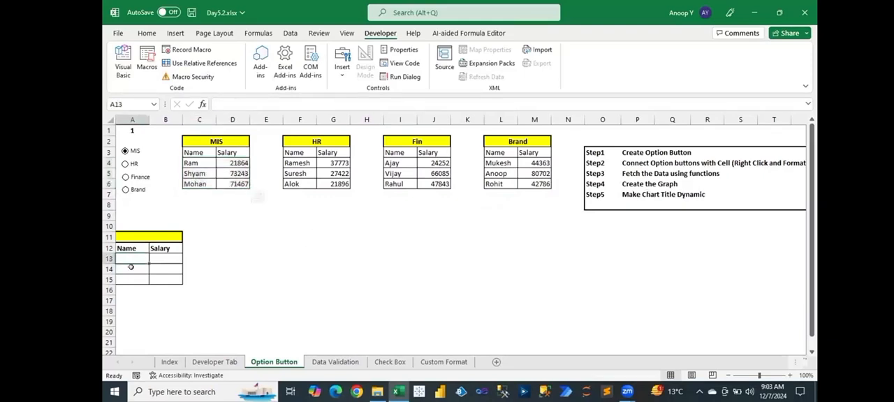
pyautogui.write('=choo')
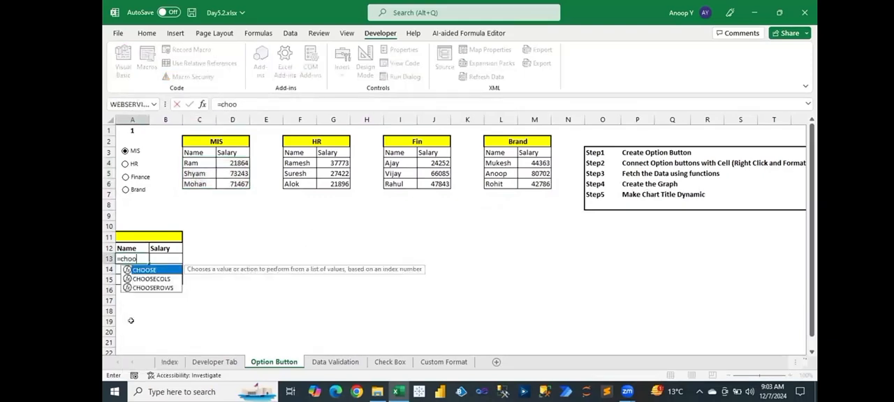
pyautogui.press('Tab')
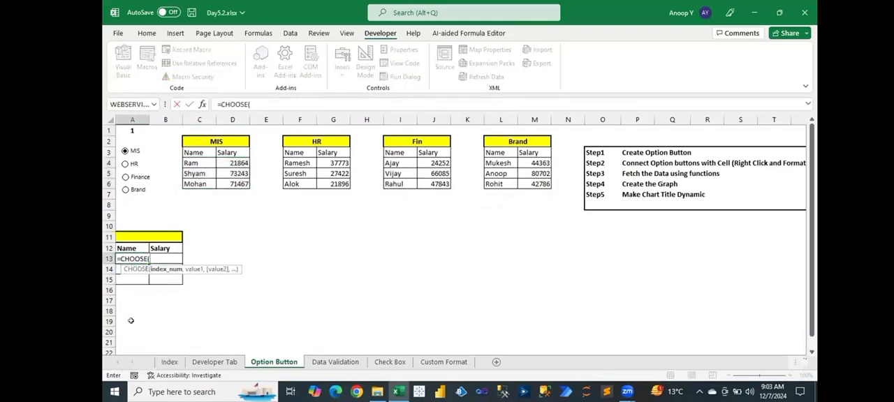
pyautogui.click(132, 130)
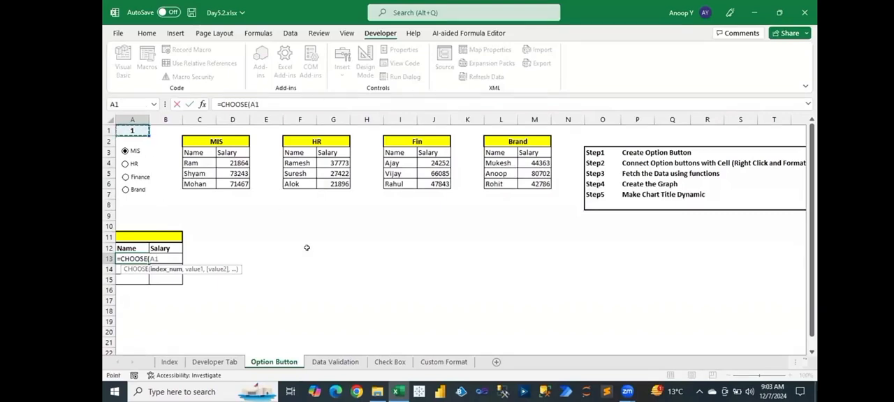
pyautogui.press('F4')
pyautogui.write(',')
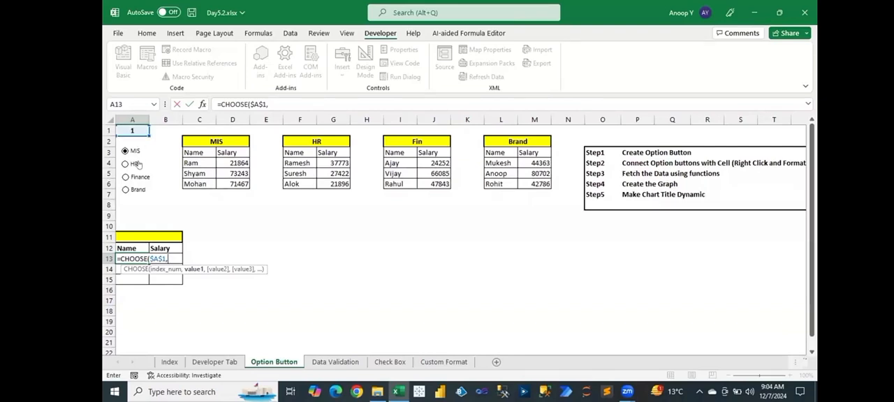
pyautogui.click(205, 162)
pyautogui.write(',')
pyautogui.click(300, 162)
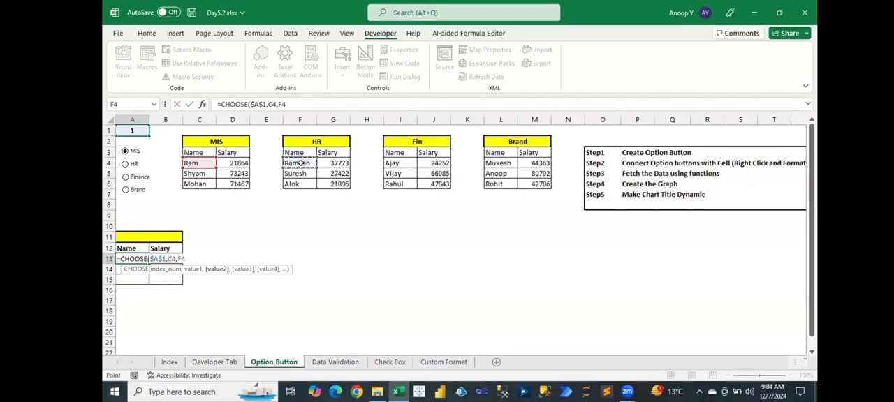
pyautogui.write(',')
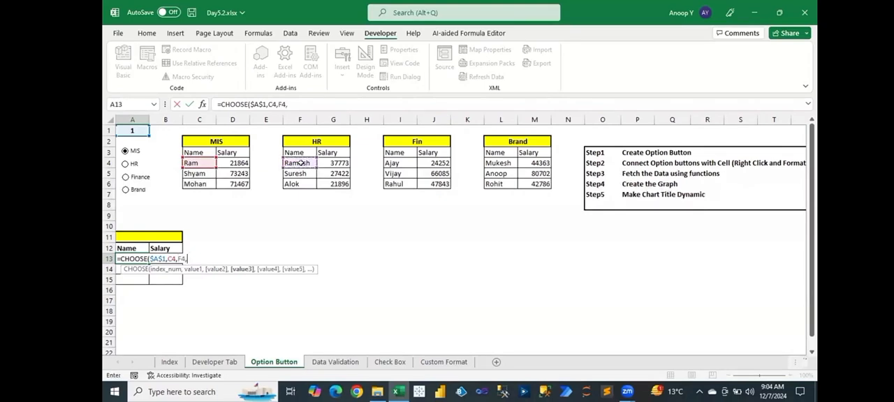
pyautogui.click(386, 162)
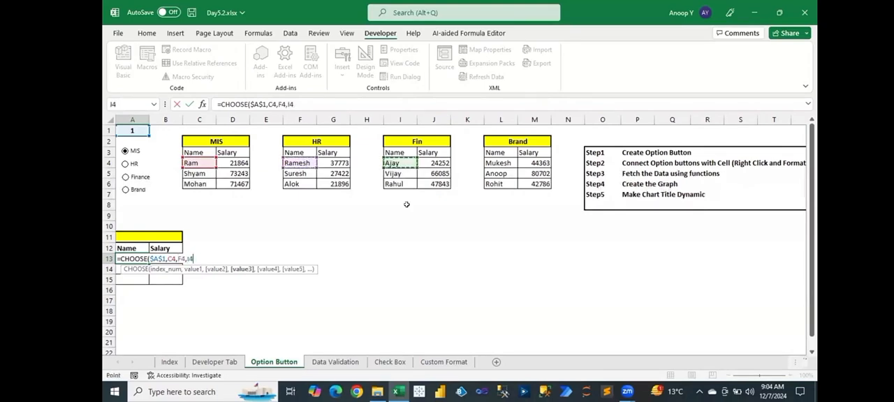
pyautogui.write(',')
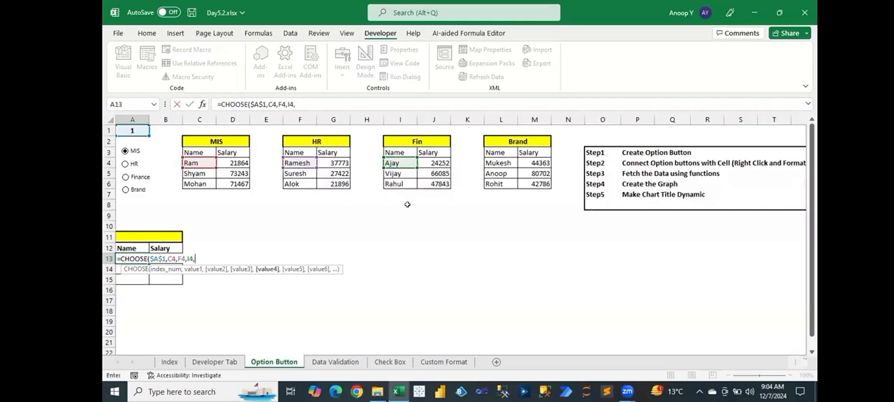
pyautogui.click(492, 162)
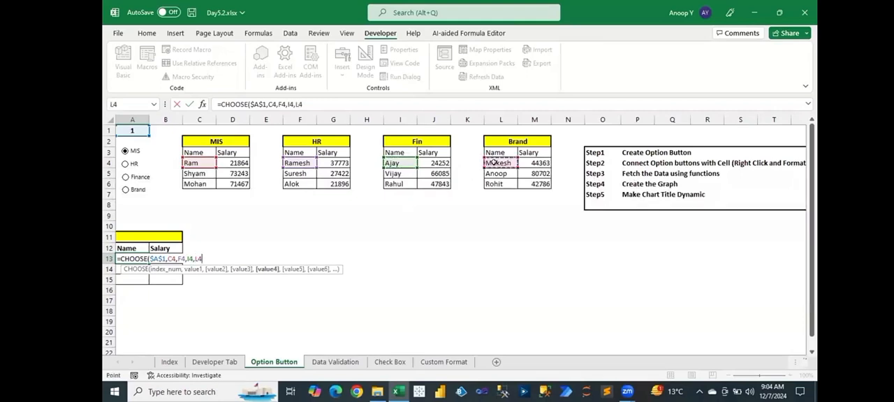
pyautogui.write(')')
pyautogui.press('Return')
# - Fill the CHOOSE formula from A13 across the Name and Salary cells of A13:B15
pyautogui.press('Up')
pyautogui.hotkey('shift', 'Right')
pyautogui.hotkey('shift', 'Down')
pyautogui.hotkey('shift', 'Down')
pyautogui.hotkey('ctrl', 'd')
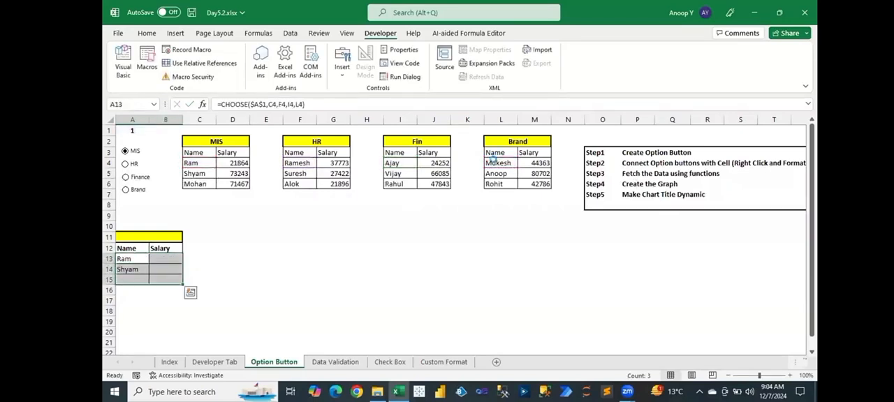
pyautogui.click(259, 243)
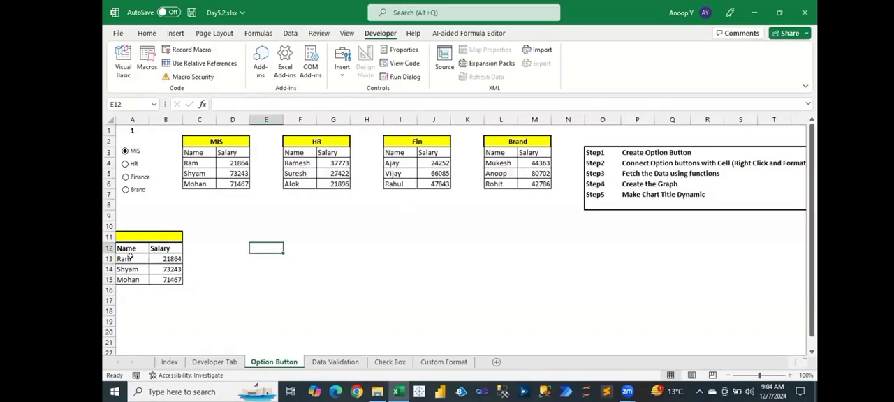
# - Test the result table in A13:B15 by switching repeatedly among the MIS, HR, Finance and Brand option buttons, ending on MIS
pyautogui.moveTo(130, 256); pyautogui.dragTo(168, 280)
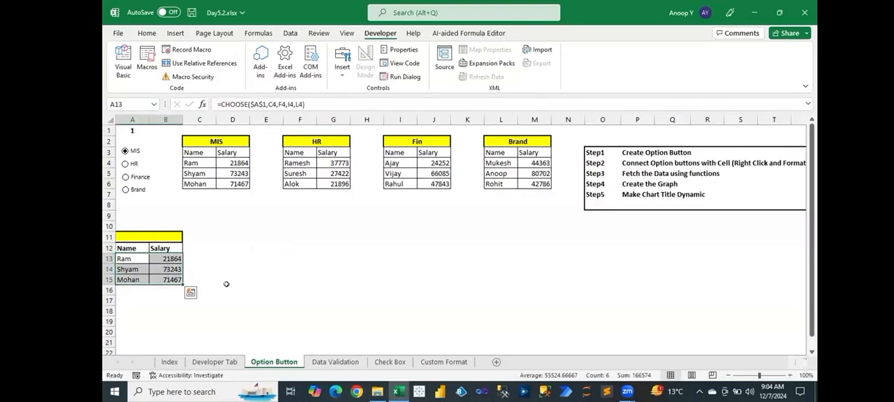
pyautogui.click(226, 286)
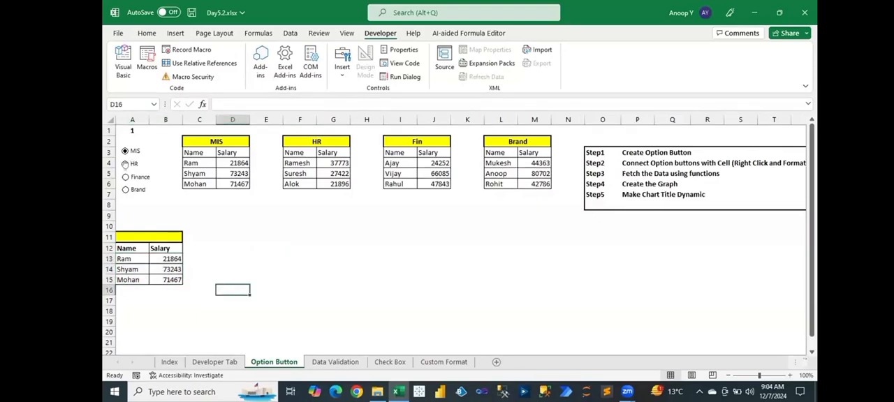
pyautogui.click(125, 164)
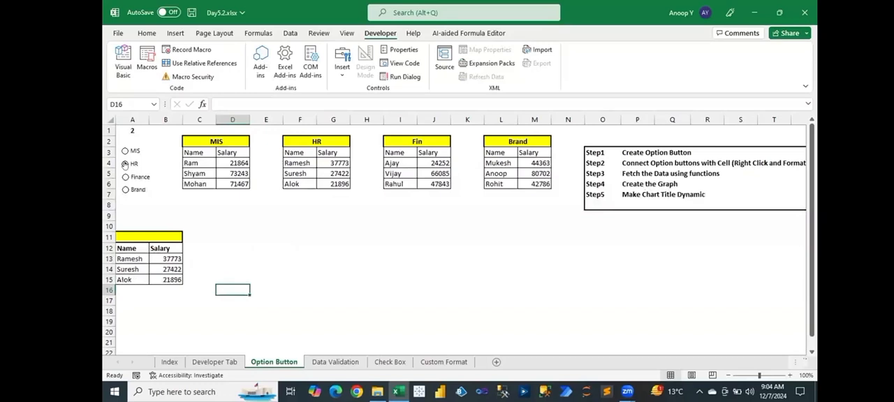
pyautogui.click(126, 177)
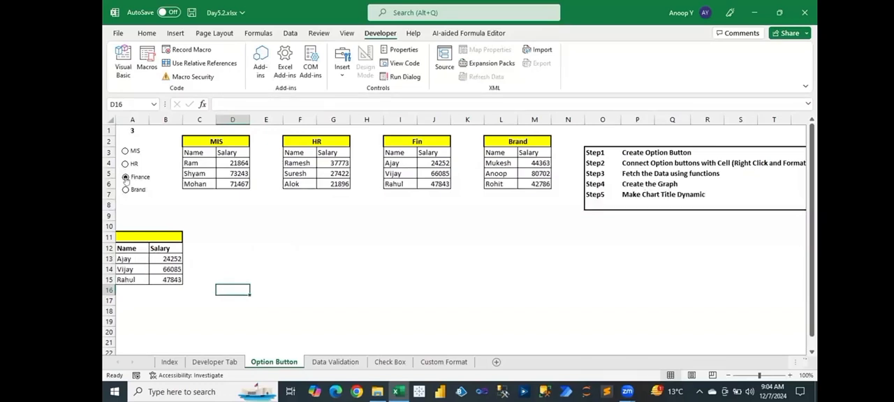
pyautogui.click(127, 191)
pyautogui.click(126, 177)
pyautogui.click(127, 163)
pyautogui.click(125, 152)
pyautogui.click(127, 164)
pyautogui.click(126, 177)
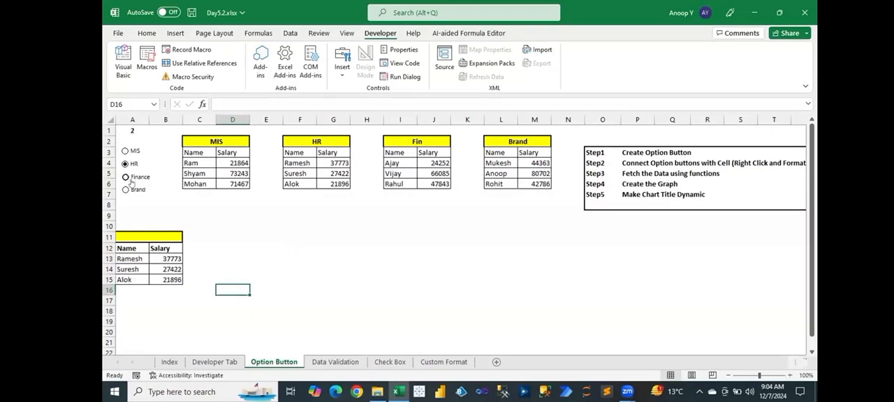
pyautogui.click(127, 189)
pyautogui.click(127, 177)
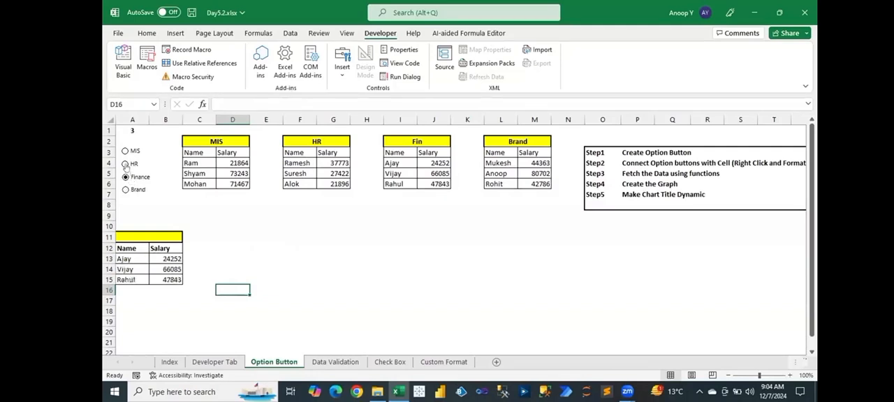
pyautogui.click(127, 164)
pyautogui.click(125, 151)
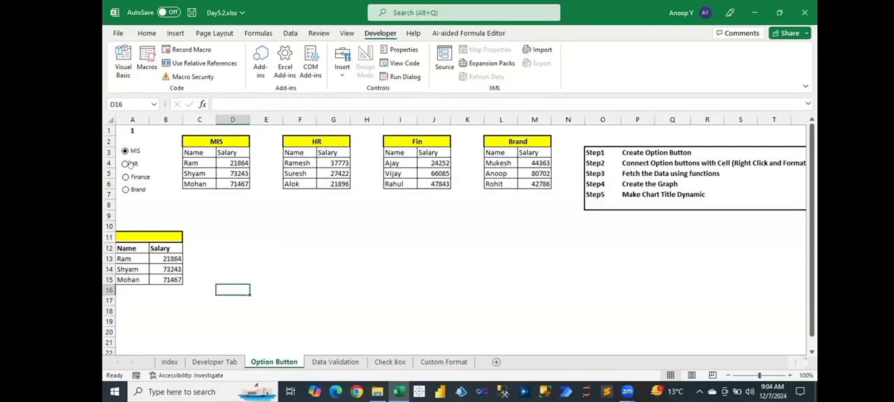
pyautogui.click(126, 163)
pyautogui.click(133, 178)
pyautogui.click(134, 189)
pyautogui.click(133, 177)
pyautogui.click(129, 163)
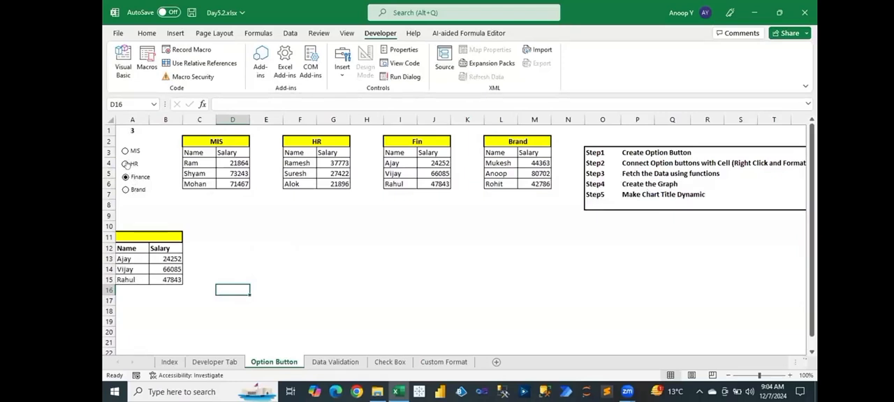
pyautogui.click(125, 150)
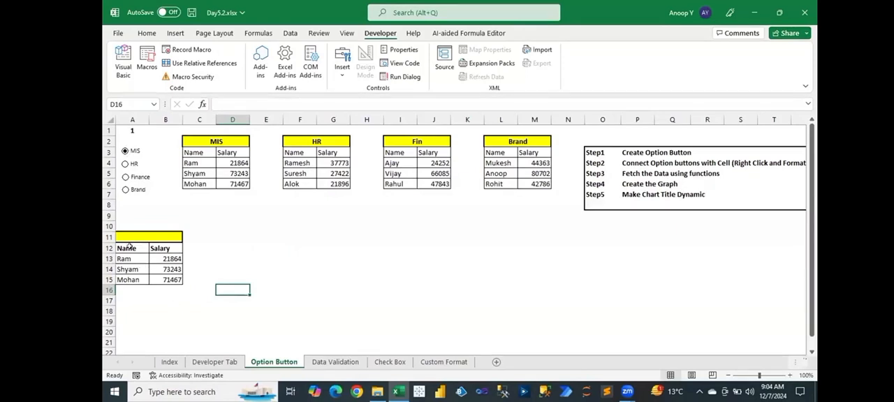
# - Insert a column chart of the Name and Salary data in A12:B15
pyautogui.moveTo(129, 244); pyautogui.dragTo(161, 277)
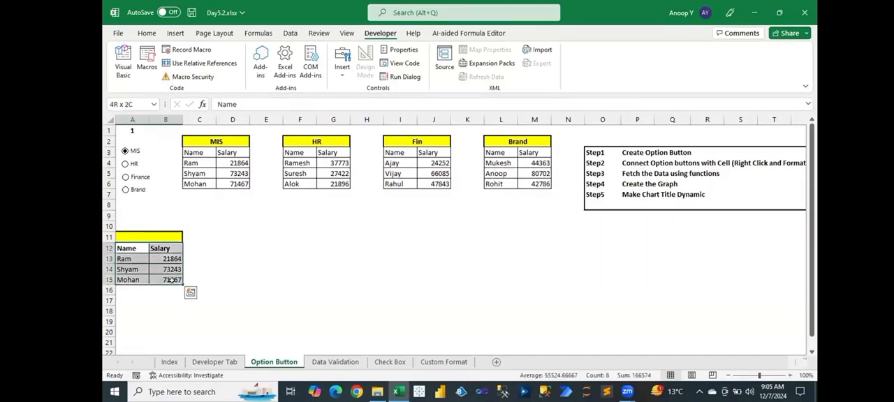
pyautogui.hotkey('alt', 'i')
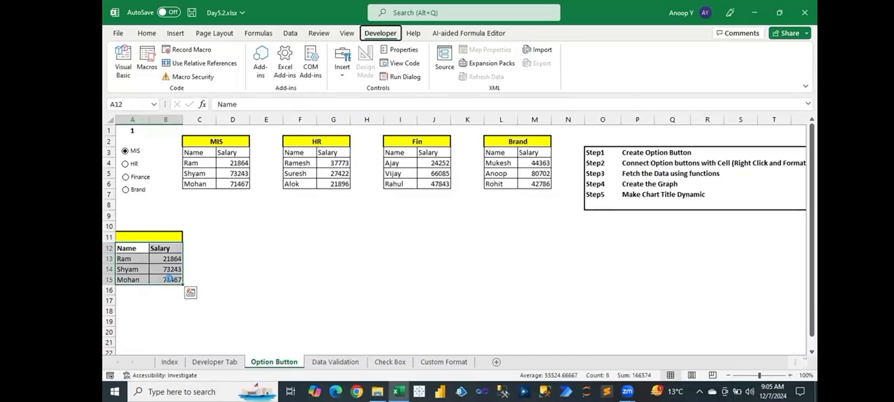
pyautogui.press('h')
pyautogui.click(559, 336)
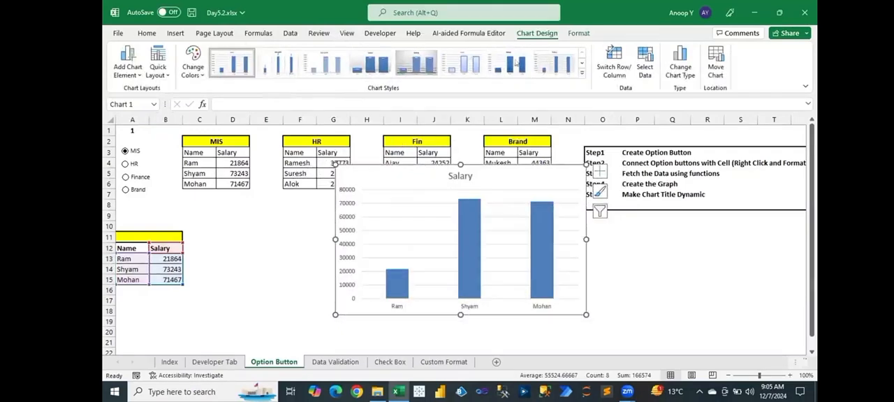
# - Apply the seventh chart style and place the chart below the department tables, widened to span about E9:M21
pyautogui.moveTo(353, 191); pyautogui.dragTo(282, 218)
pyautogui.moveTo(389, 192); pyautogui.dragTo(389, 213)
pyautogui.moveTo(515, 277); pyautogui.dragTo(546, 277)
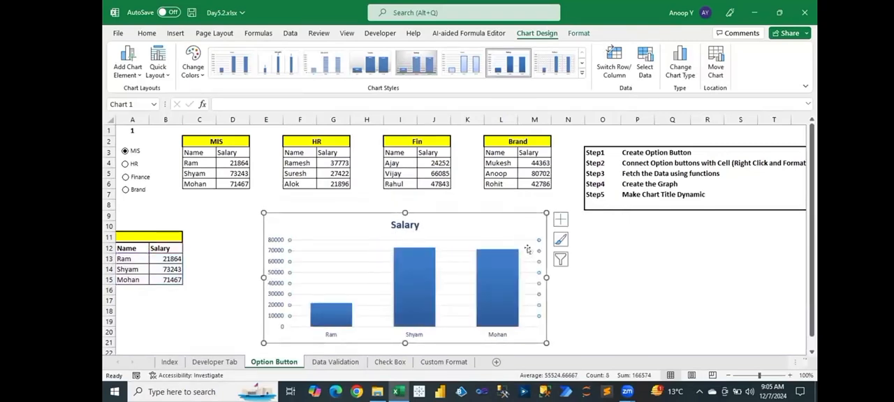
# - Turn on the chart's data labels and give the chart area a solid gold border 2.5 pt wide
pyautogui.click(563, 221)
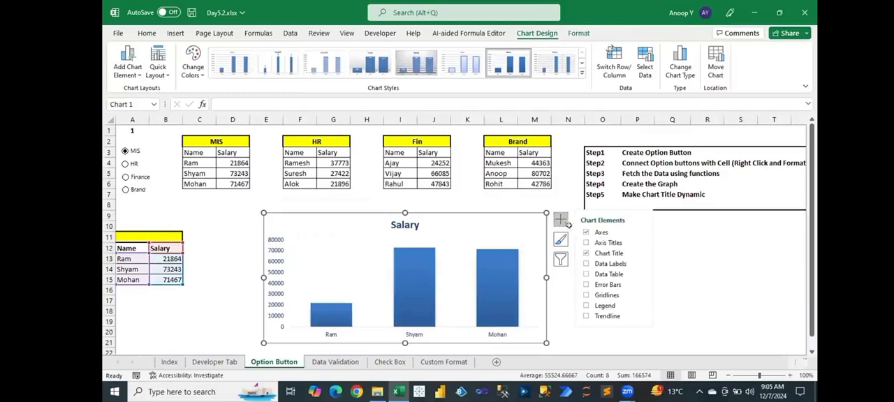
pyautogui.click(585, 263)
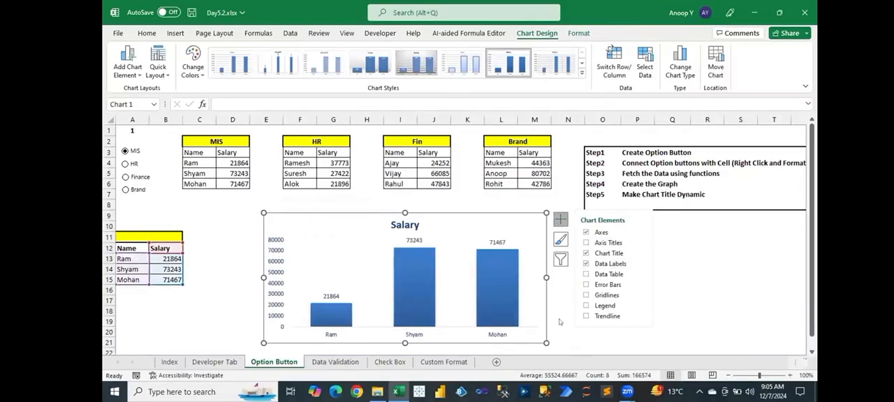
pyautogui.rightClick(522, 310)
pyautogui.click(559, 356)
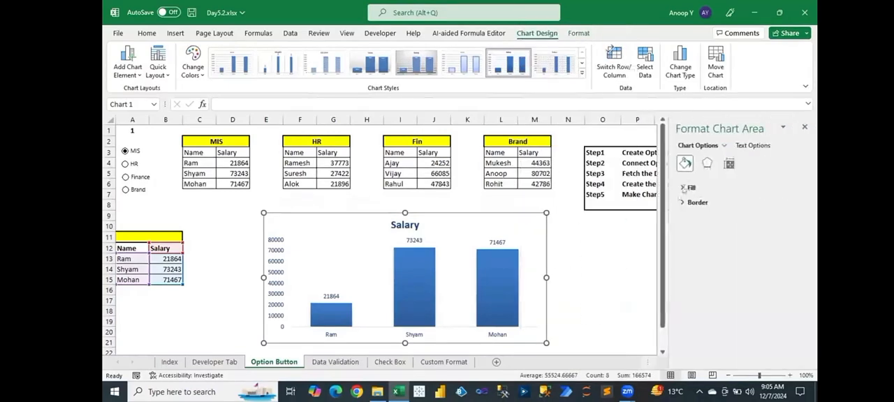
pyautogui.click(685, 202)
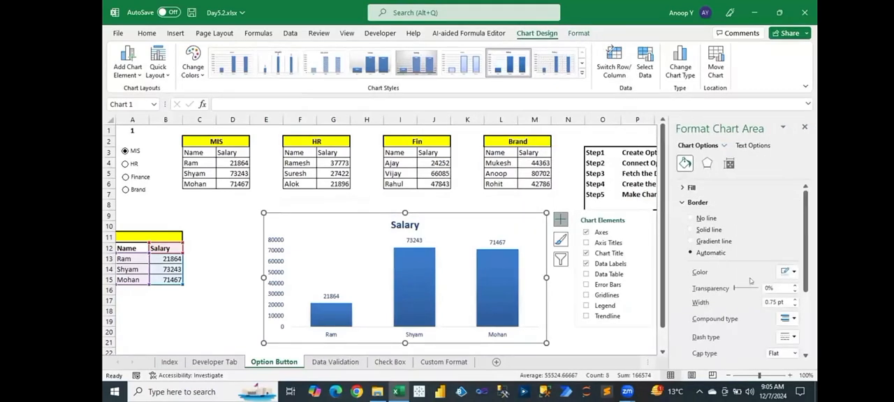
pyautogui.click(690, 230)
pyautogui.click(793, 298)
pyautogui.click(793, 299)
pyautogui.click(793, 299)
pyautogui.click(793, 298)
pyautogui.click(793, 299)
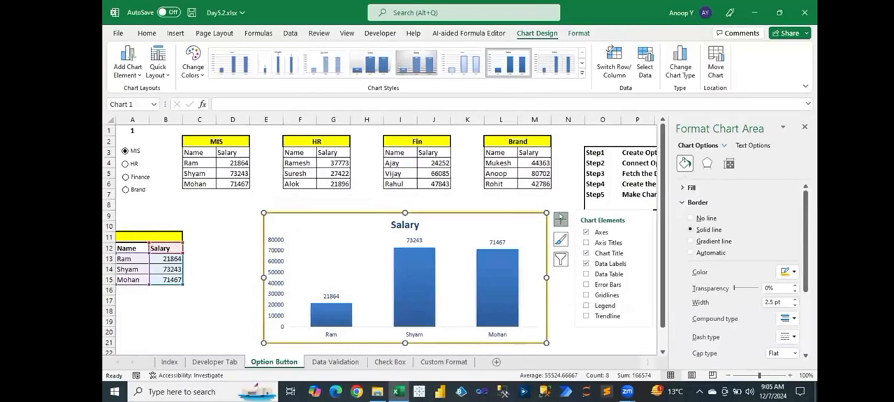
pyautogui.click(560, 219)
pyautogui.click(633, 257)
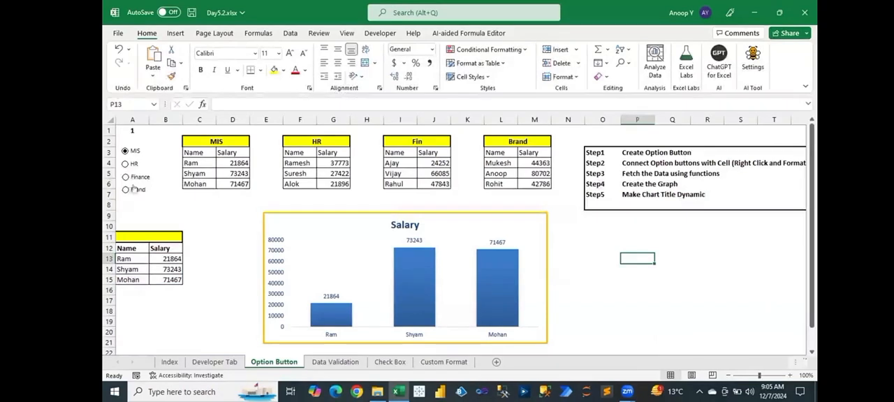
# - Test the Salary chart by selecting the HR, Finance and Brand option buttons in turn, ending on Finance
pyautogui.click(125, 164)
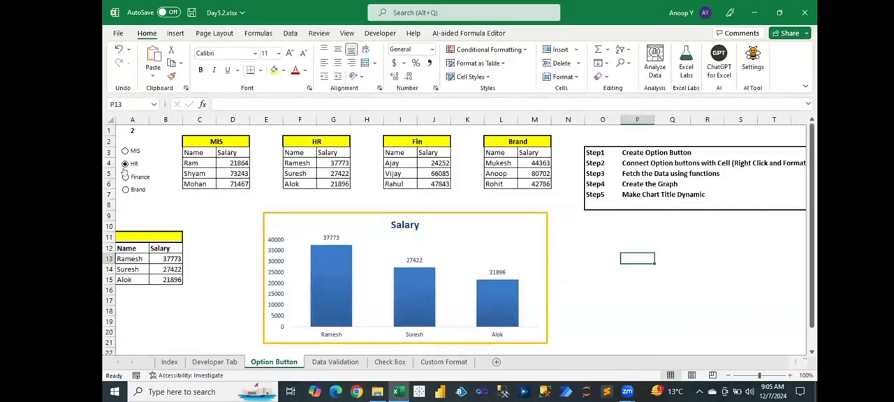
pyautogui.click(125, 176)
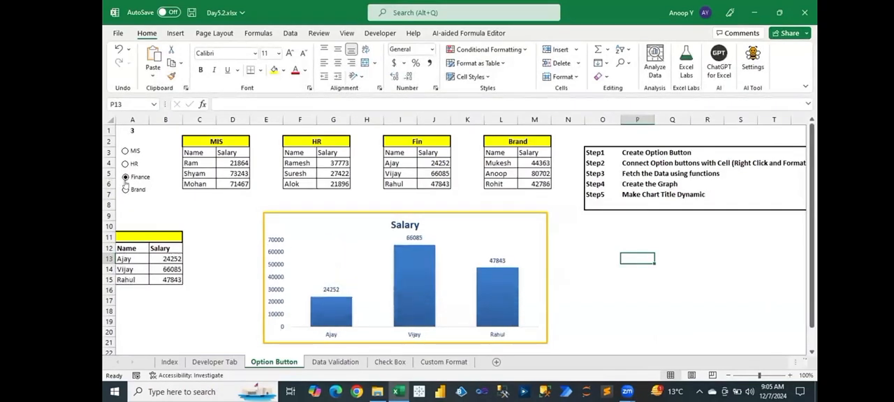
pyautogui.click(125, 189)
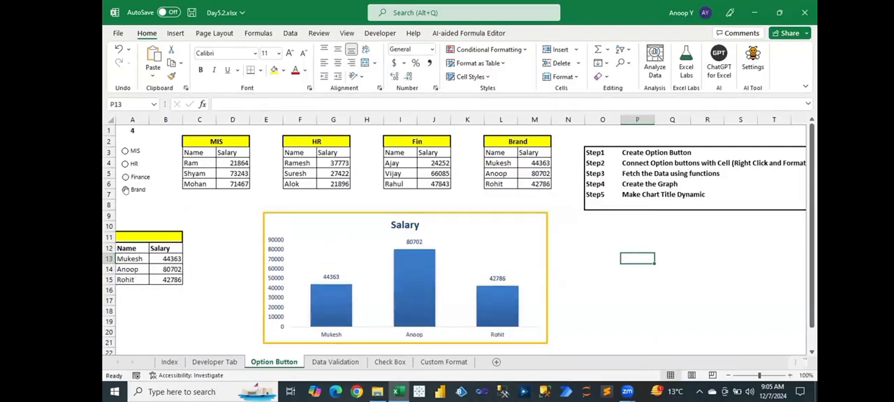
pyautogui.click(126, 177)
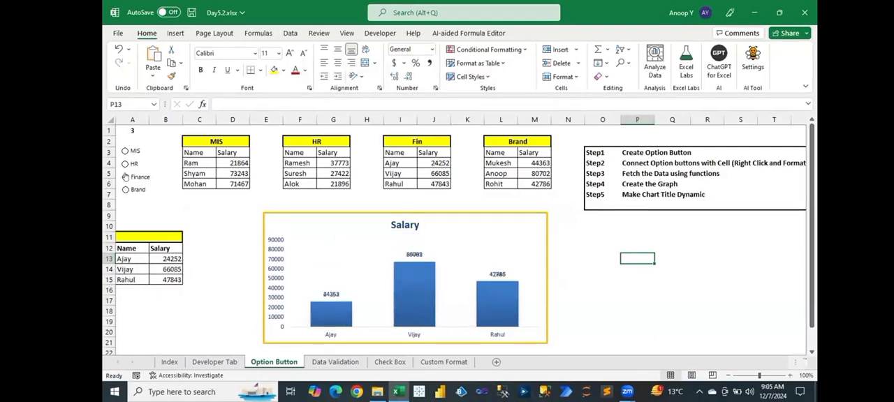
# - Check the Salary chart's response by alternating between the HR and MIS option buttons, ending on MIS
pyautogui.click(124, 164)
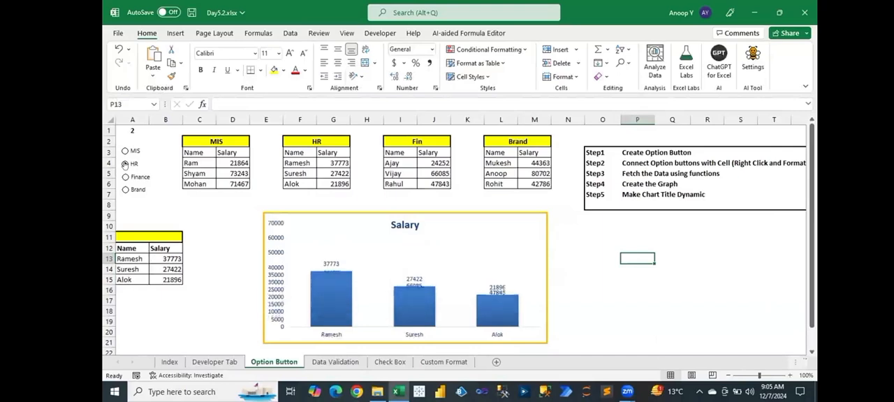
pyautogui.click(124, 151)
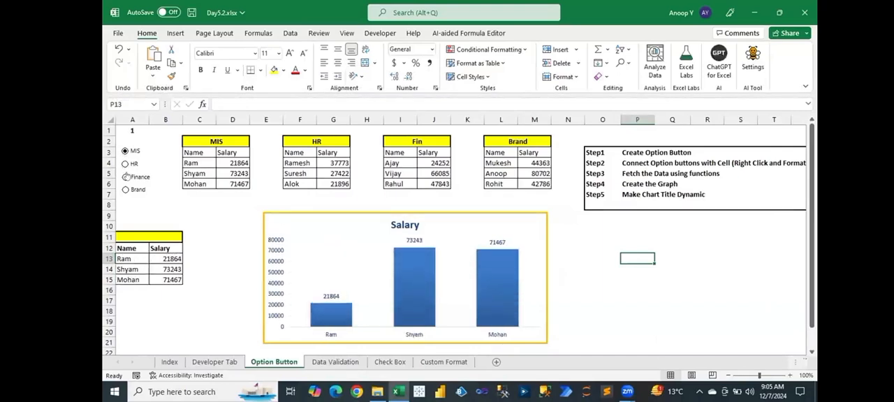
pyautogui.click(262, 213)
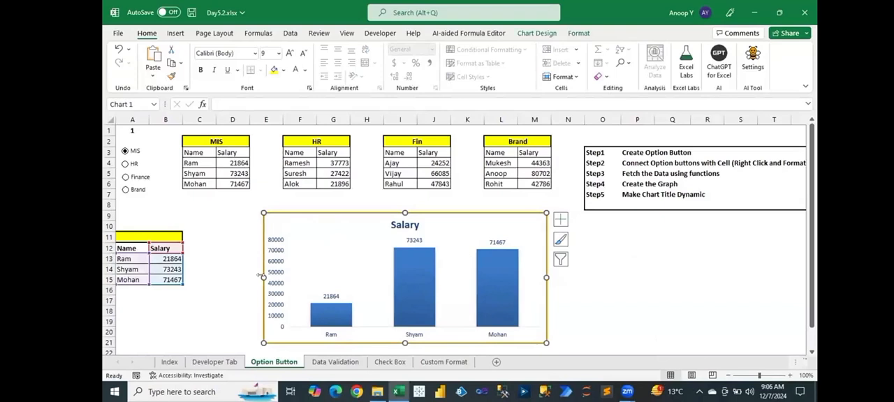
pyautogui.click(607, 299)
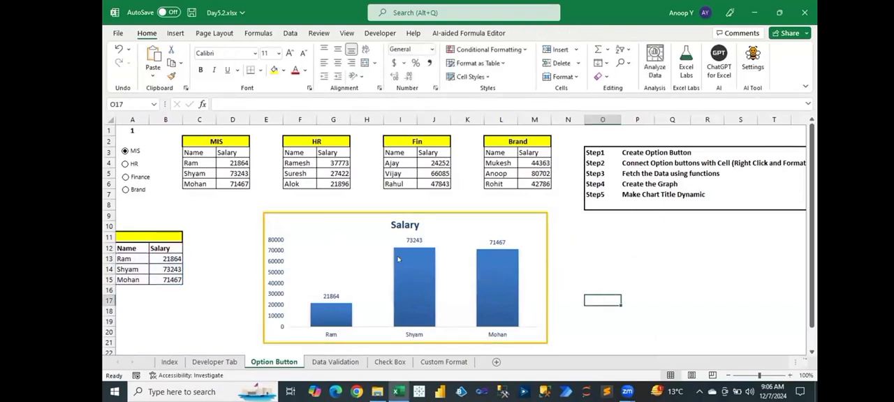
pyautogui.click(126, 164)
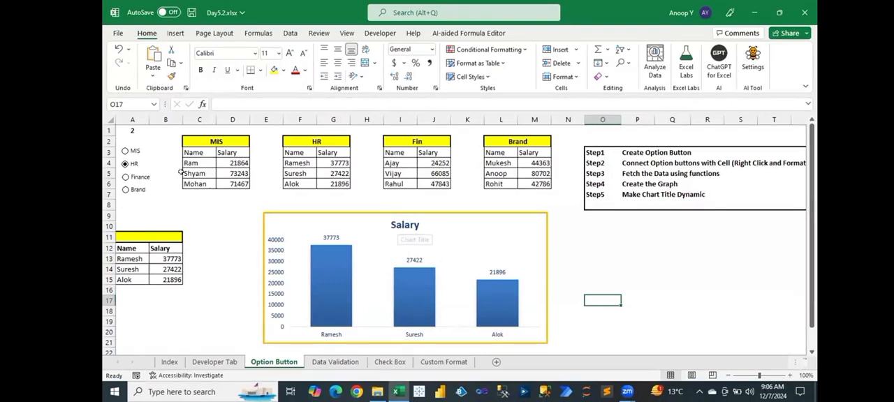
pyautogui.click(133, 154)
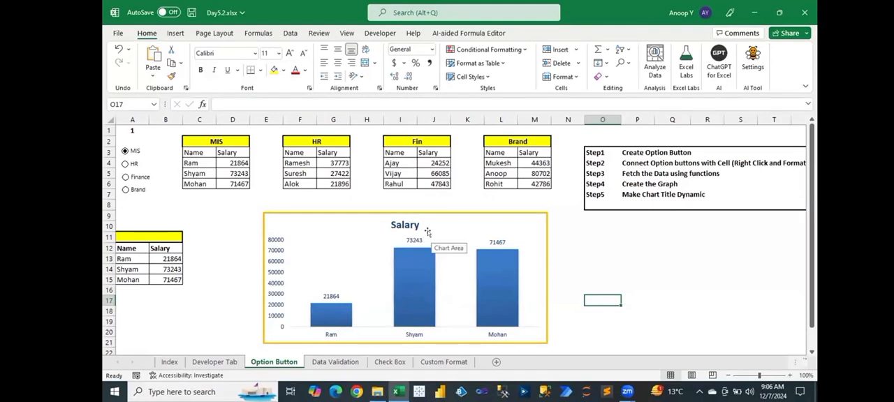
# - Enter the dynamic heading formula =CHOOSE($A$1,C2,F2,I2,L2)&"-Salary" in cell A11
pyautogui.click(142, 236)
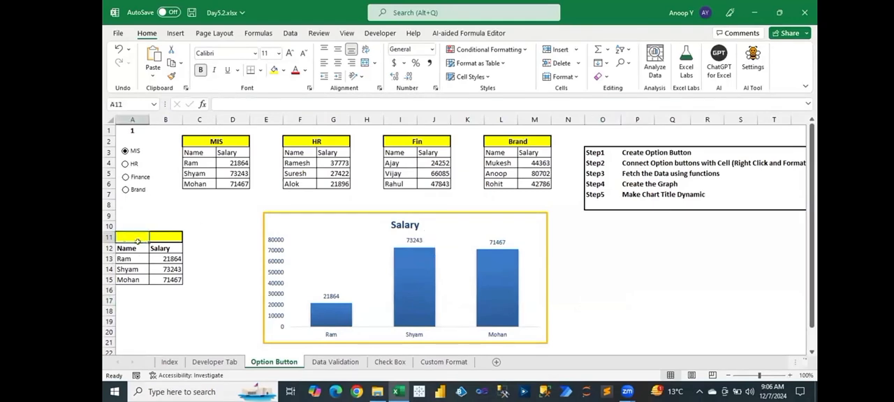
pyautogui.write('=cho')
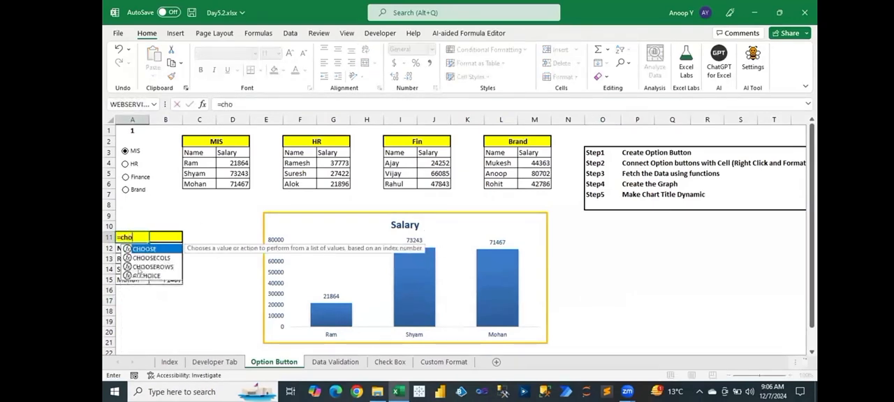
pyautogui.press('Tab')
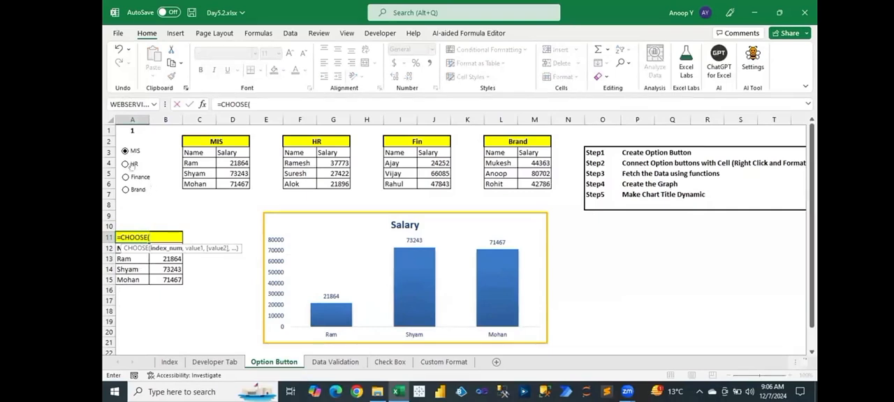
pyautogui.click(130, 129)
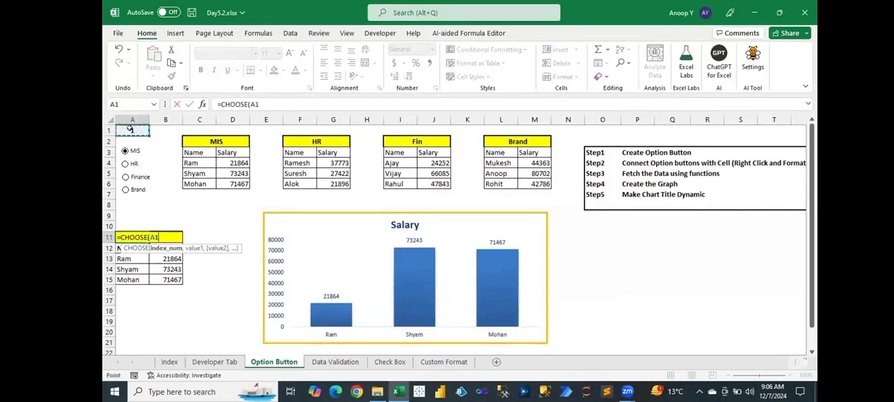
pyautogui.press('F4')
pyautogui.write(',')
pyautogui.click(209, 141)
pyautogui.write(',')
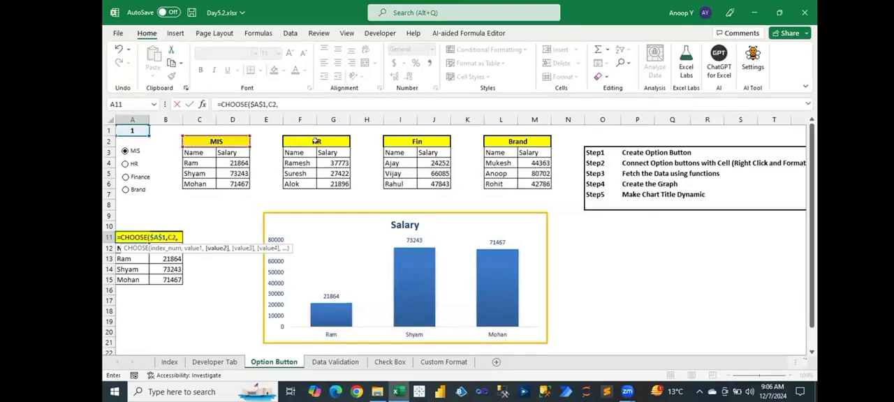
pyautogui.click(315, 141)
pyautogui.write(',')
pyautogui.click(391, 140)
pyautogui.write(',')
pyautogui.click(527, 141)
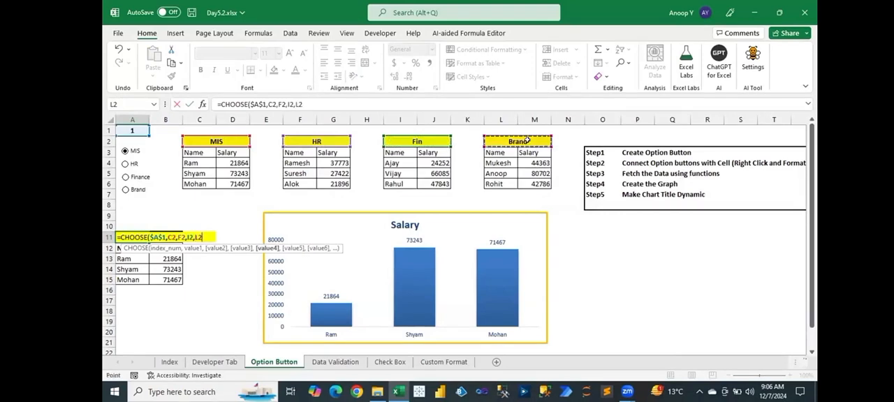
pyautogui.write(')&"-Salary')
pyautogui.press('Return')
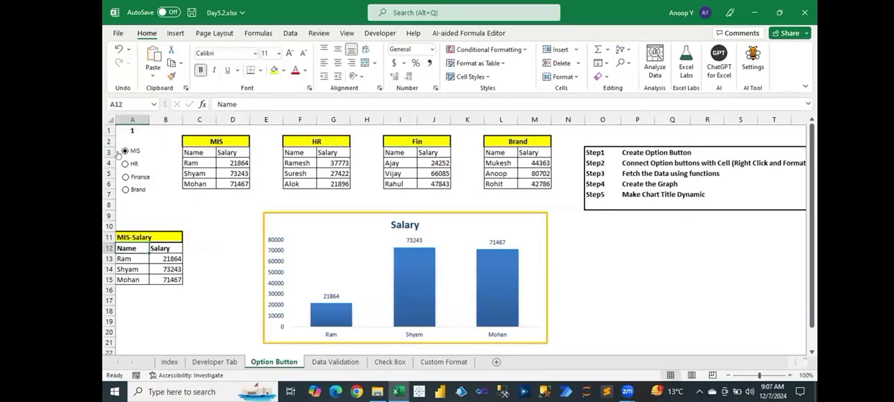
# - Select the HR option button and inspect the heading and formula in cell A11
pyautogui.click(129, 232)
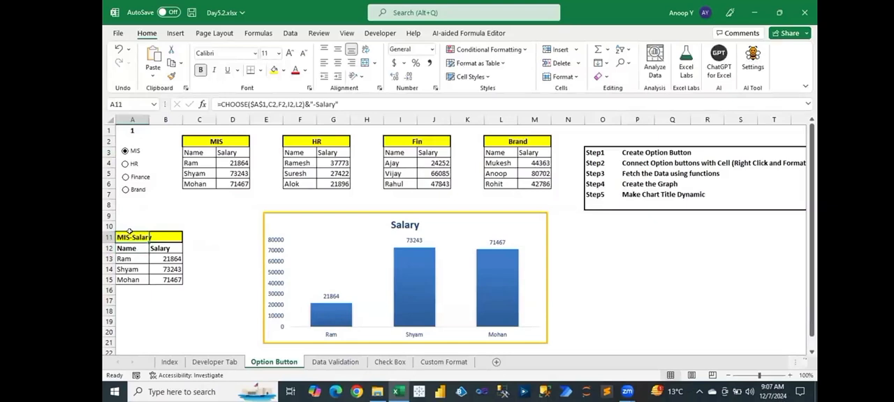
pyautogui.click(165, 203)
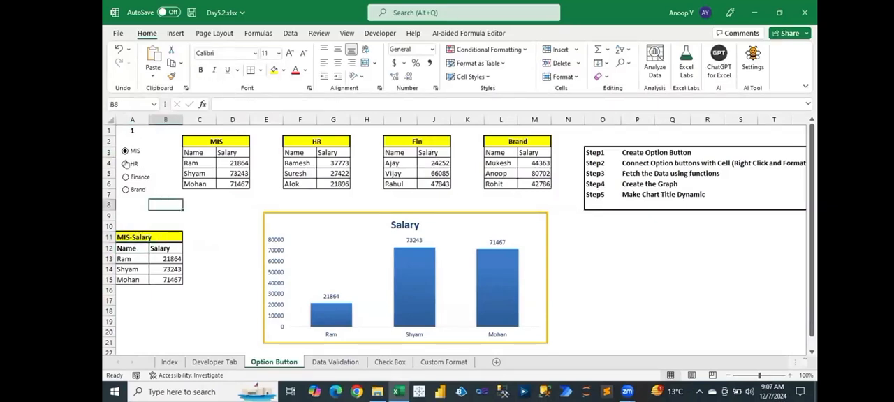
pyautogui.click(126, 163)
pyautogui.click(132, 238)
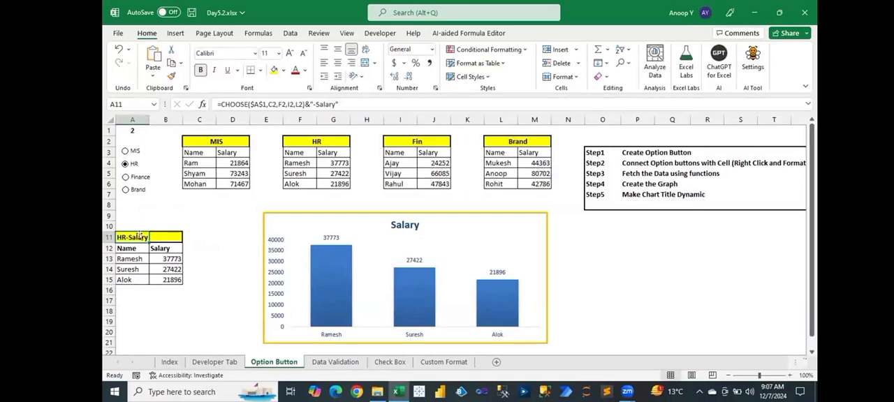
# - Link the chart title to cell A11 with the reference ='Option Button'!$A$11
pyautogui.click(407, 224)
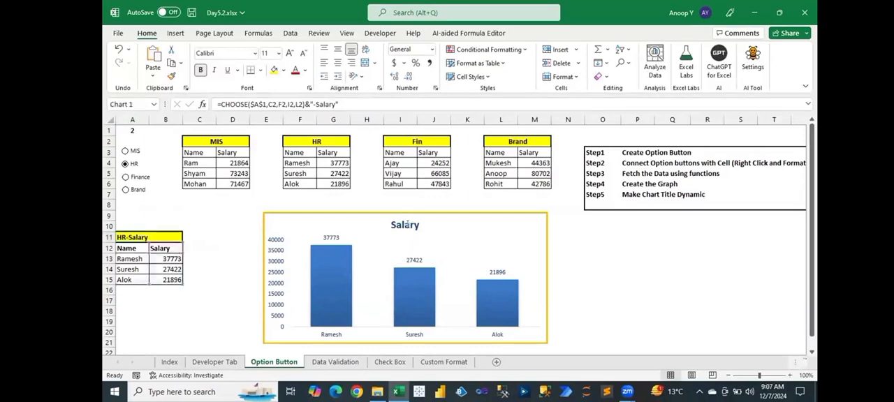
pyautogui.click(275, 101)
pyautogui.write('=')
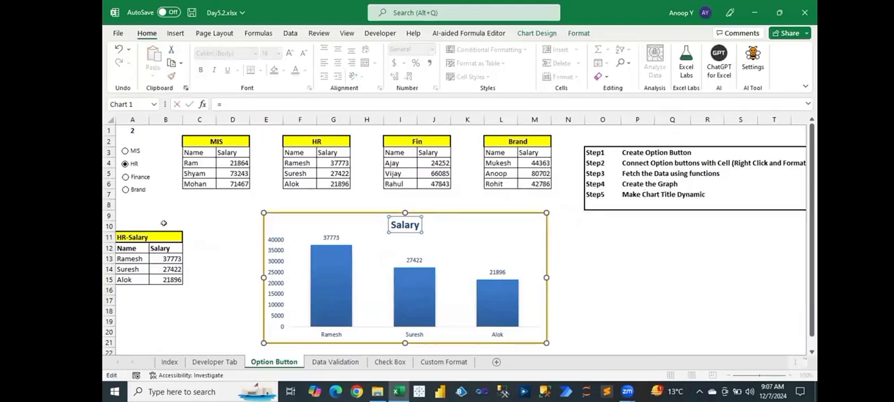
pyautogui.click(120, 237)
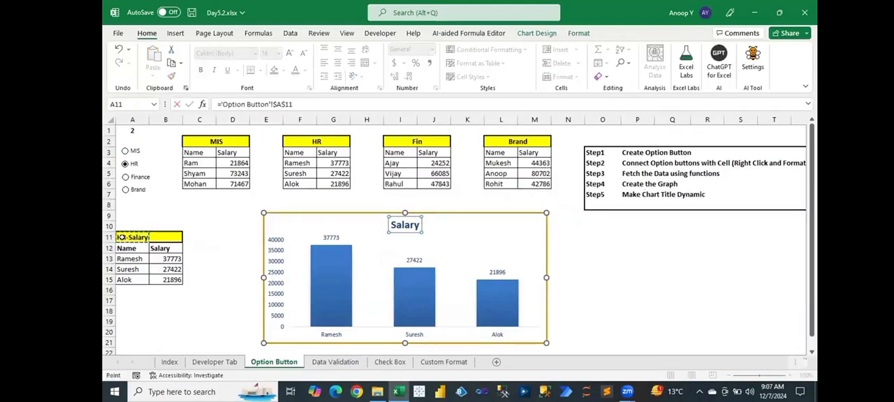
pyautogui.press('Return')
pyautogui.click(180, 211)
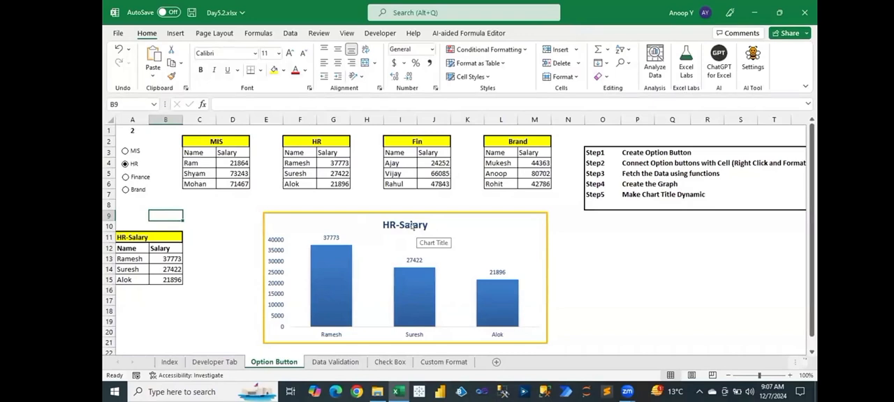
# - Test the dynamic chart title by cycling through the MIS, HR, Finance and Brand option buttons and back to MIS, ending on Brand
pyautogui.click(125, 151)
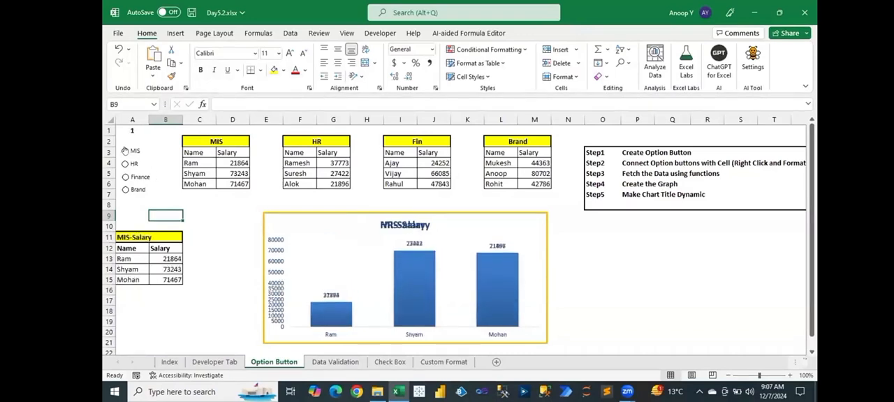
pyautogui.click(126, 163)
pyautogui.click(129, 178)
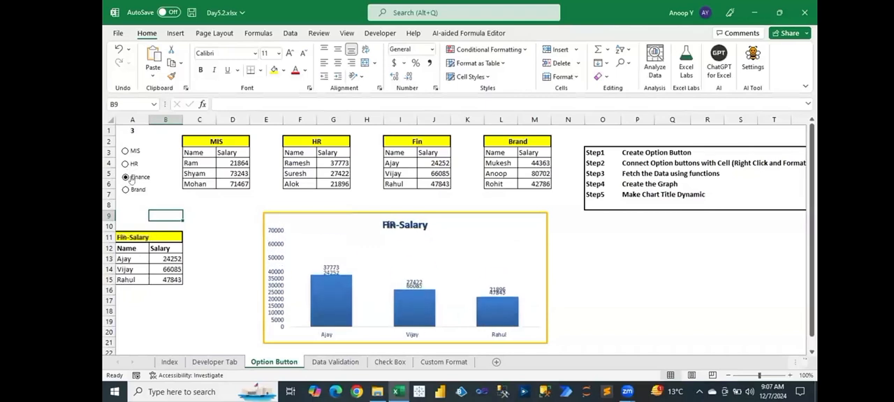
pyautogui.click(132, 190)
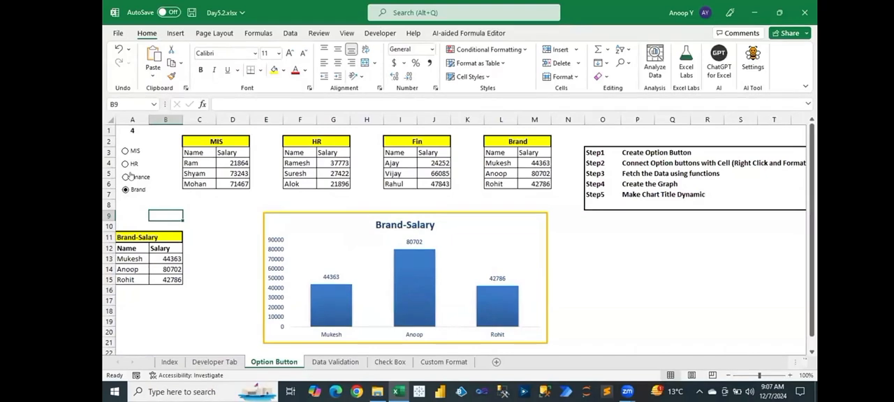
pyautogui.click(130, 176)
pyautogui.click(126, 163)
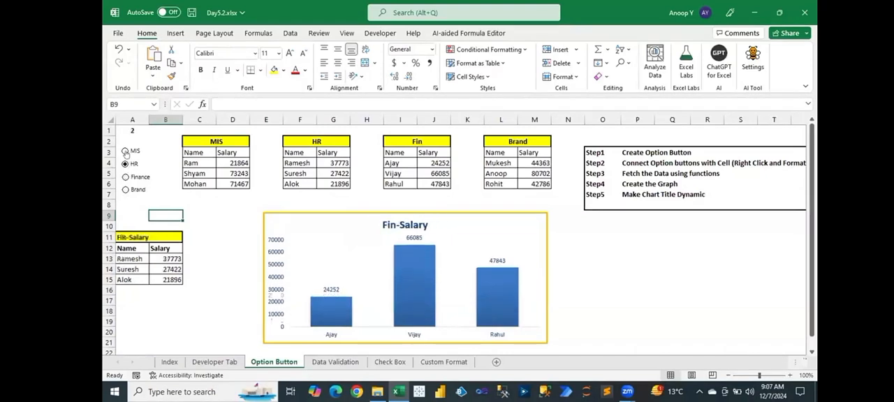
pyautogui.click(125, 150)
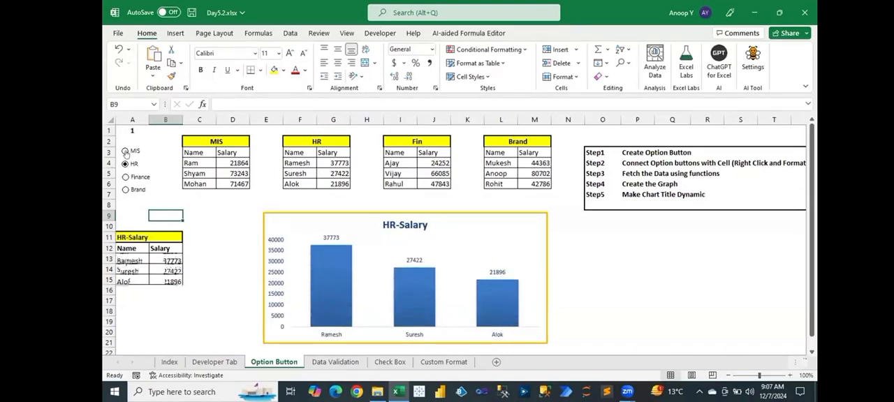
pyautogui.click(126, 190)
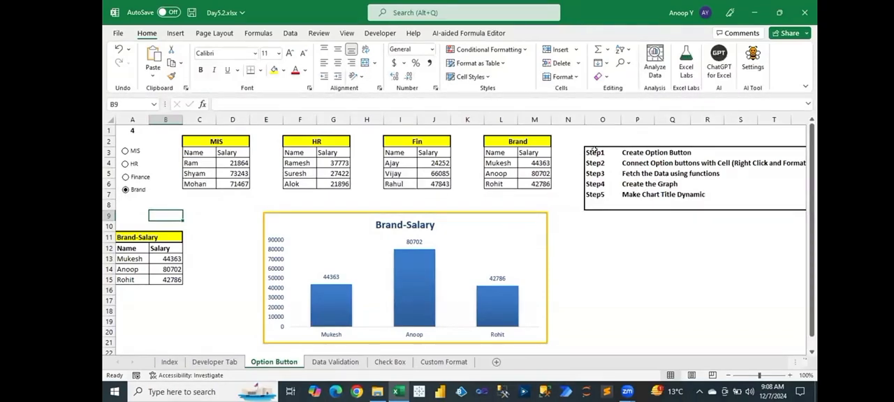
# - Review the Step1 to Step5 checklist in O3:O7 alongside the department chart
pyautogui.moveTo(594, 151); pyautogui.dragTo(599, 191)
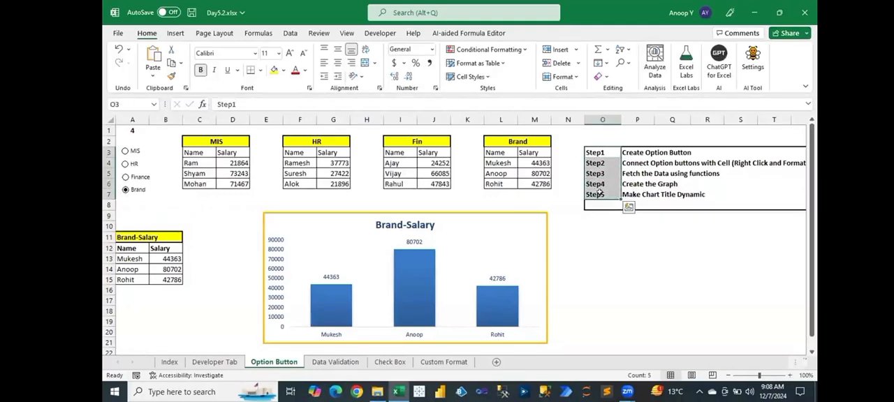
pyautogui.click(598, 194)
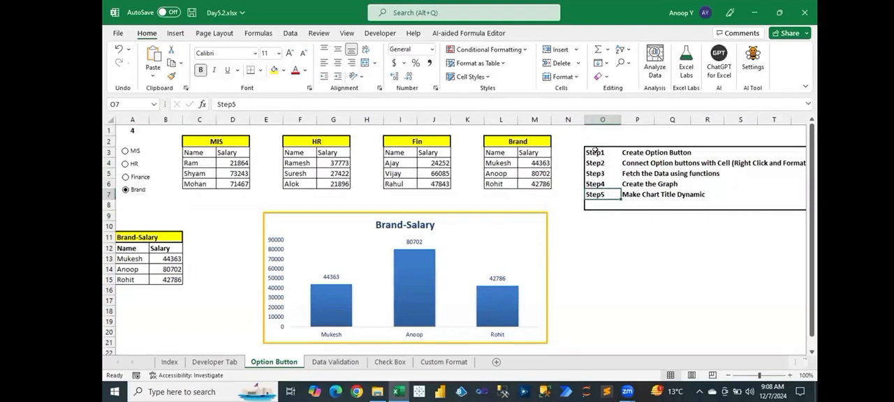
pyautogui.moveTo(593, 151); pyautogui.dragTo(598, 193)
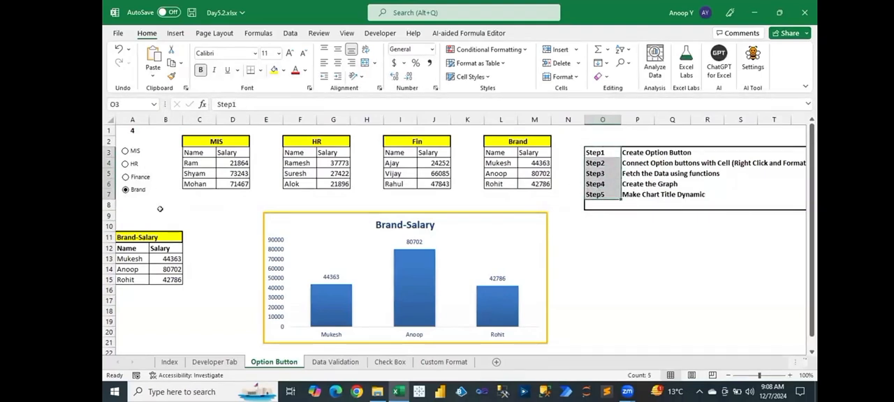
pyautogui.click(175, 212)
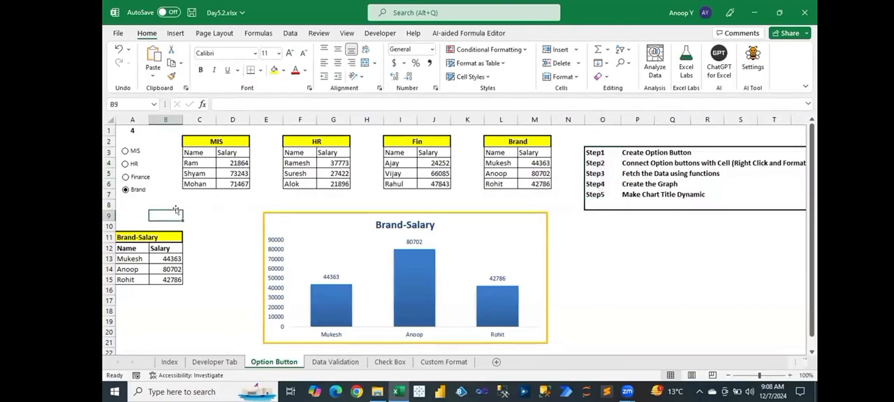
pyautogui.click(267, 215)
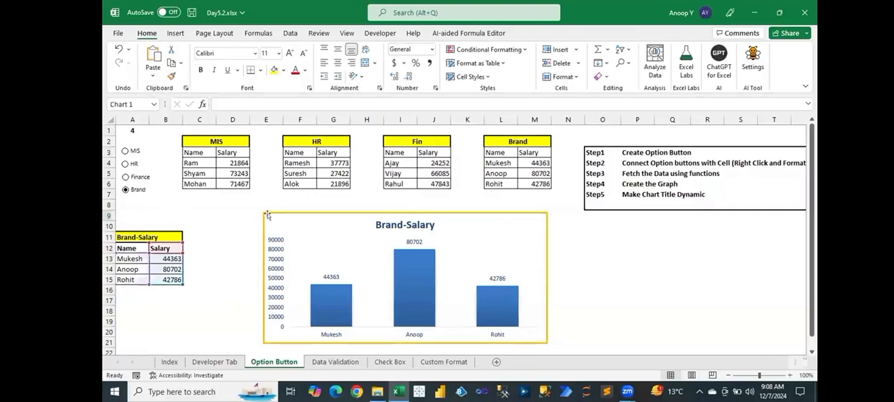
pyautogui.click(243, 204)
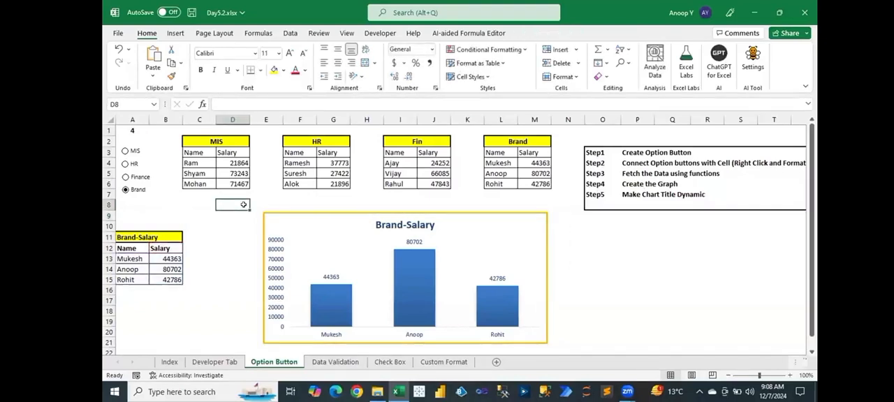
# - Save the workbook and switch to the Data Validation sheet
pyautogui.hotkey('ctrl', 's')
pyautogui.click(316, 364)
pyautogui.click(272, 363)
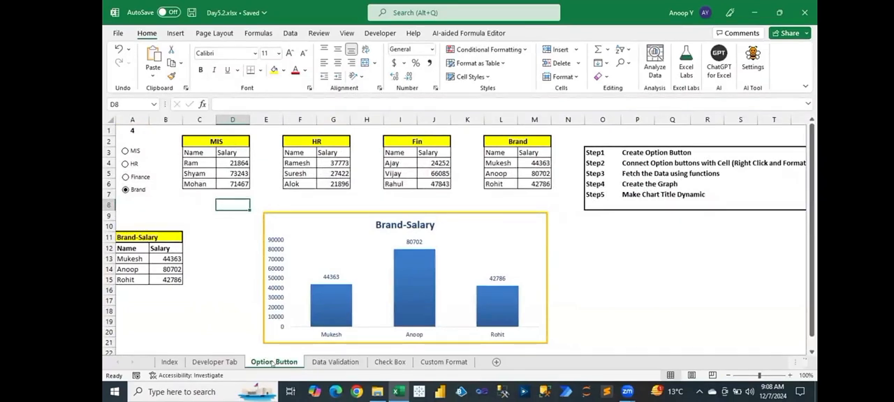
pyautogui.click(335, 362)
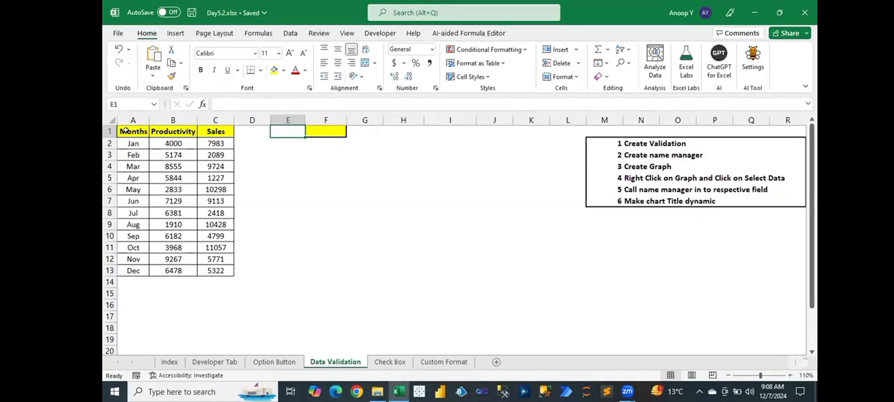
# - Review the monthly Productivity and Sales table in A1:C13, the yellow selector cell F1 and the empty chart area D6:L15
pyautogui.moveTo(133, 131); pyautogui.dragTo(205, 267)
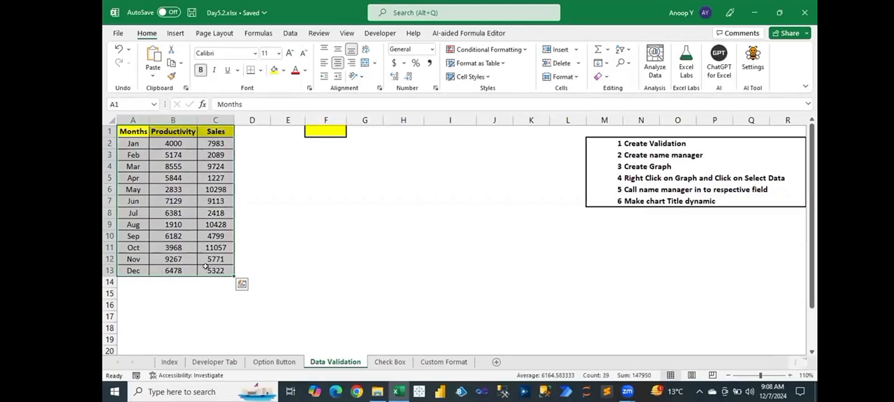
pyautogui.click(324, 131)
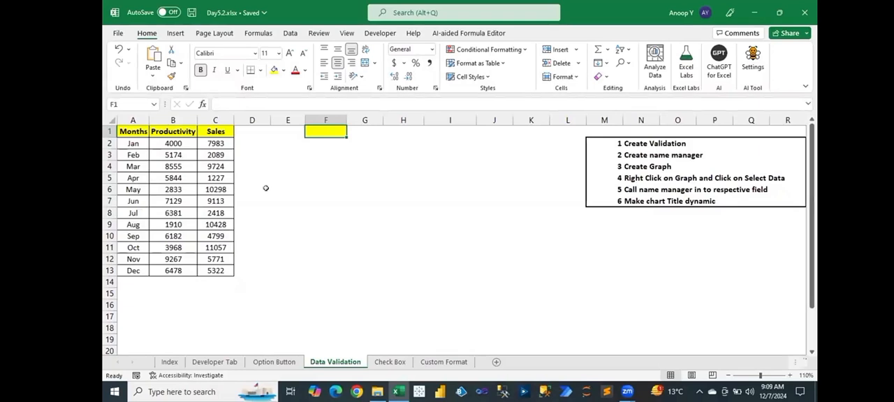
pyautogui.moveTo(263, 187); pyautogui.dragTo(559, 287)
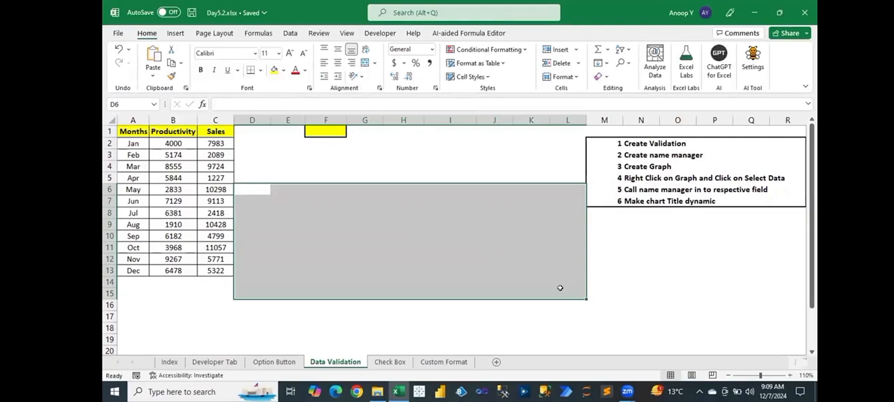
pyautogui.click(450, 249)
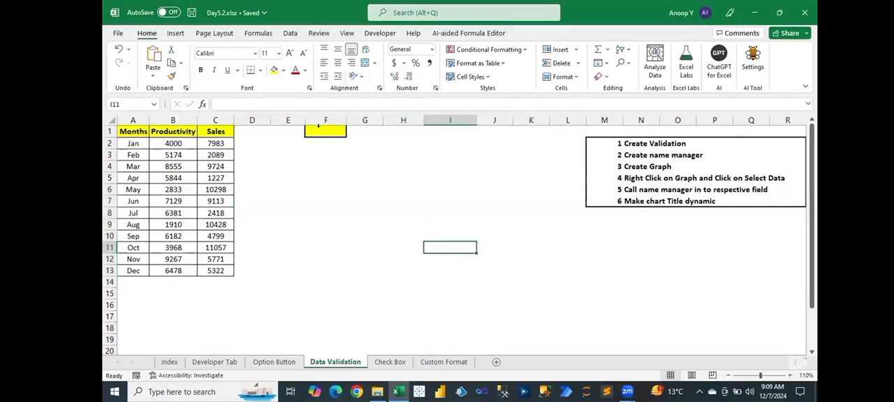
pyautogui.click(314, 131)
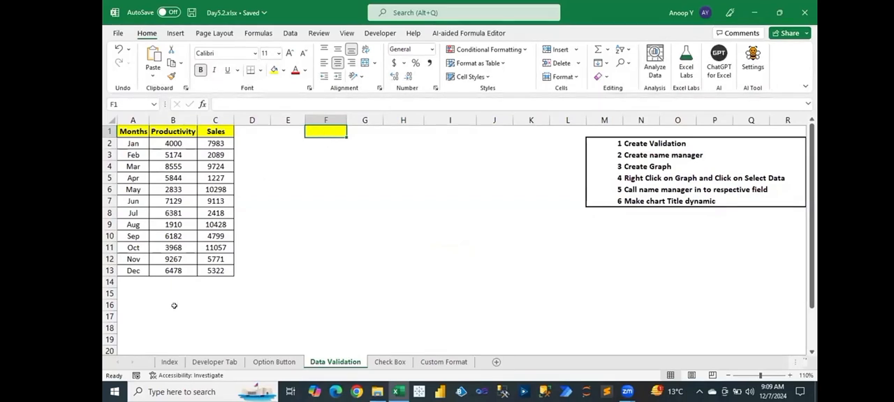
# - Add the heading "Requirements:" in A16, formatted bold and left-aligned
pyautogui.click(124, 305)
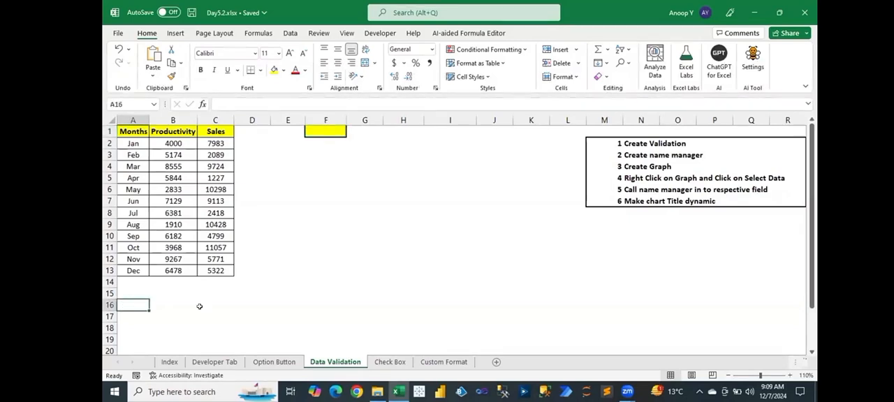
pyautogui.write('Req')
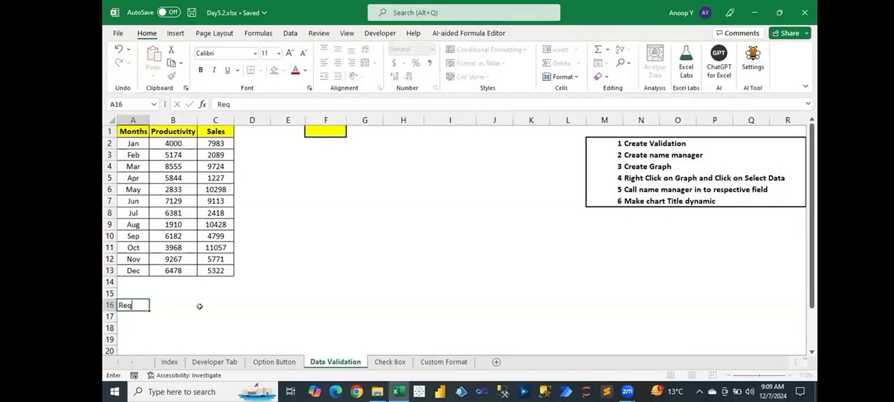
pyautogui.write('uirement')
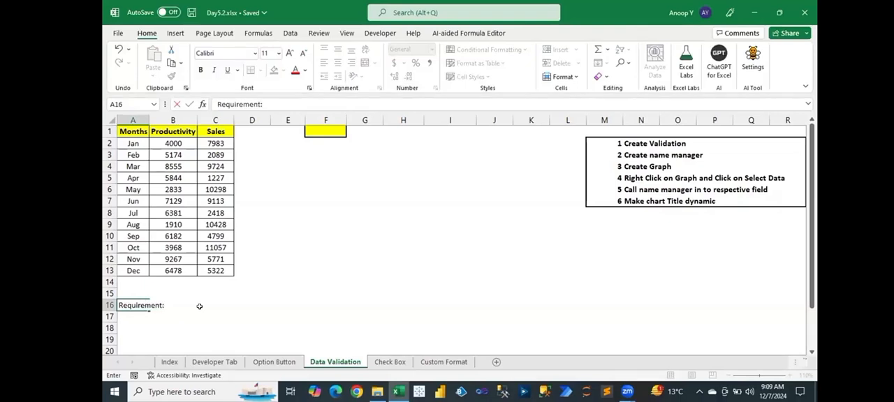
pyautogui.write('s:')
pyautogui.hotkey('ctrl', 'Return')
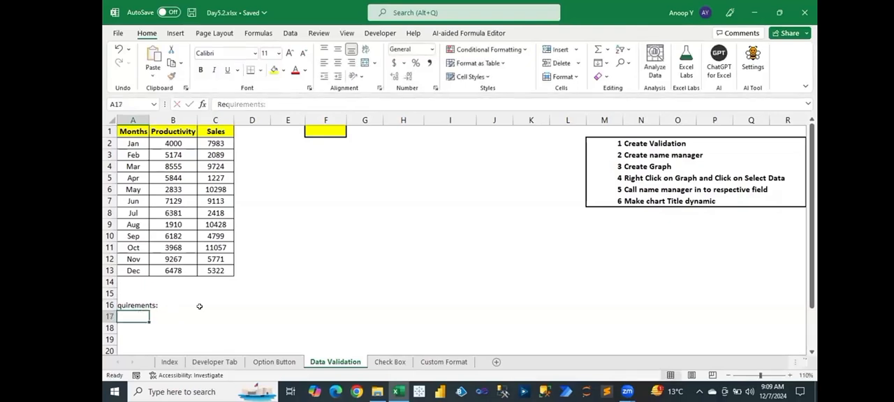
pyautogui.hotkey('ctrl', 'b')
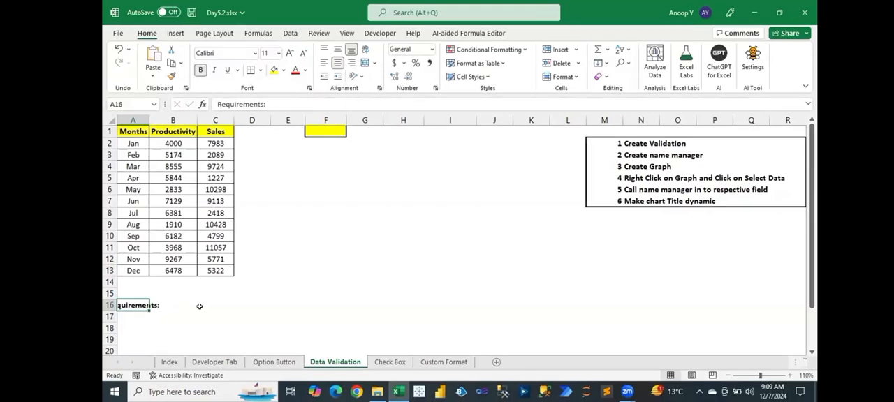
pyautogui.click(323, 62)
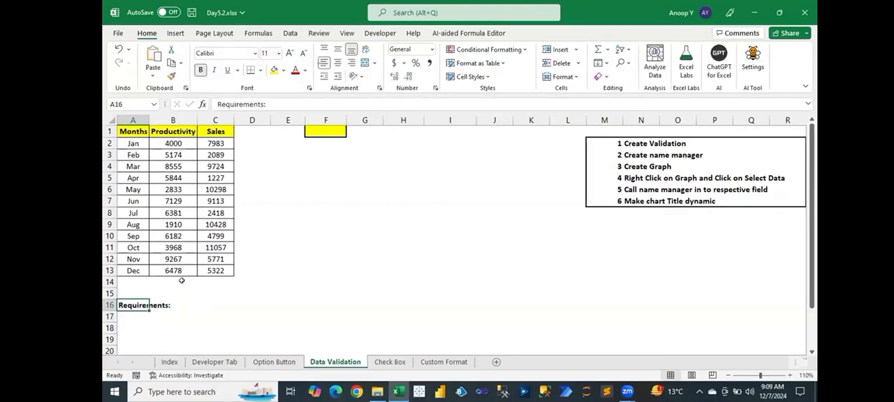
# - Enter in A17 "1-Create the Month Dropdown in F1 Cell which should reflect Jan To Dec Month in dropdown."
pyautogui.click(125, 320)
pyautogui.write('1')
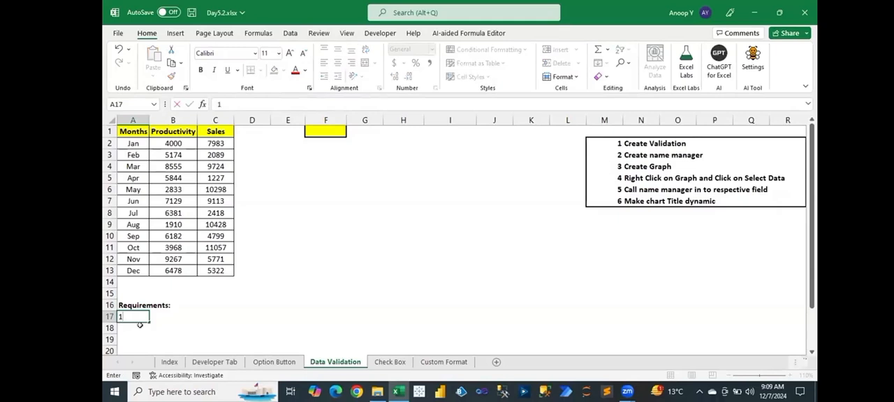
pyautogui.write('-Create the Month Dropdown in F1 ')
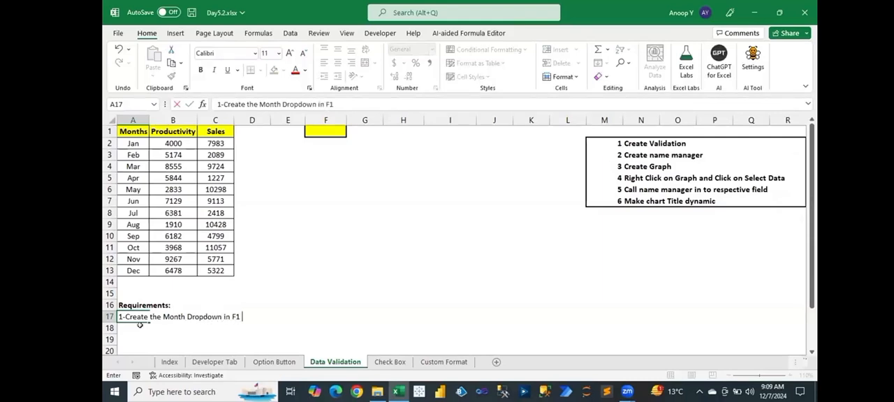
pyautogui.write('Cell which ')
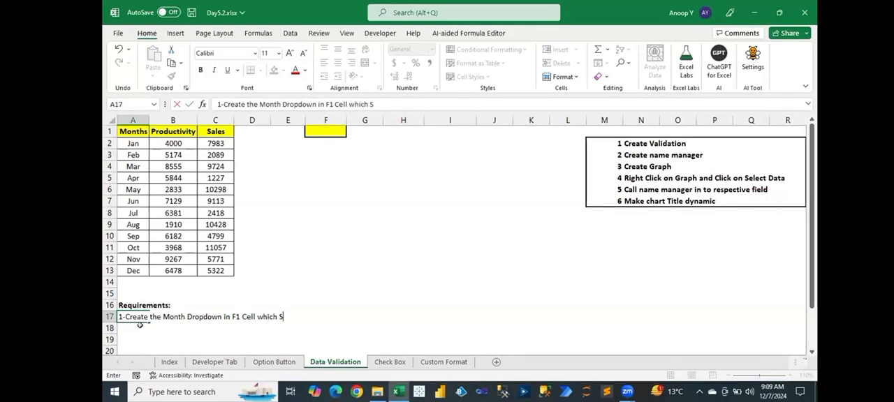
pyautogui.write('should reflect J')
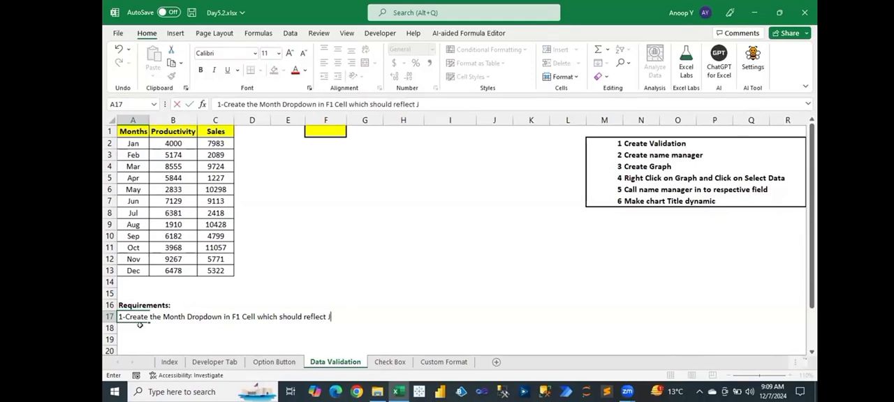
pyautogui.write('an To Dec M')
pyautogui.write('onth')
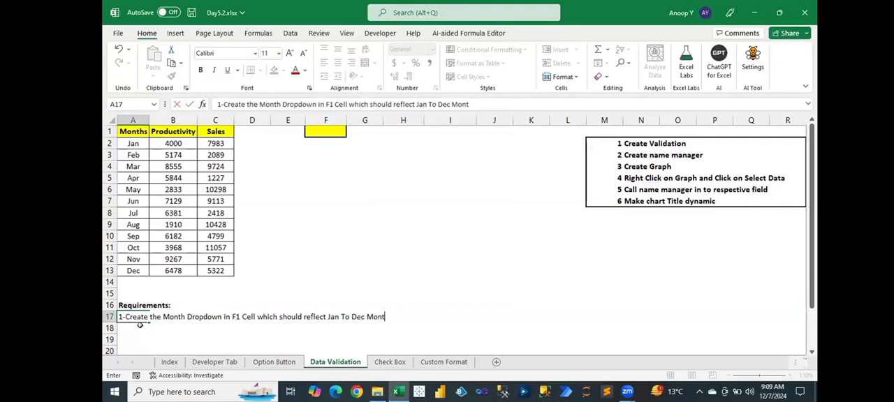
pyautogui.write(' in dropdown.')
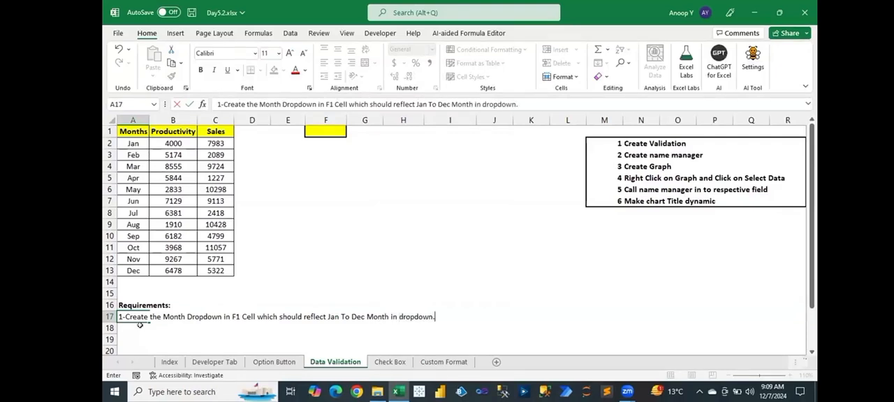
pyautogui.press('Return')
# - Enter in A18 "2-Whatever month user will select from dropdown, In the Graph from Jan to that perticular selected Month Graph should be reflect."
pyautogui.write('2-Whateve')
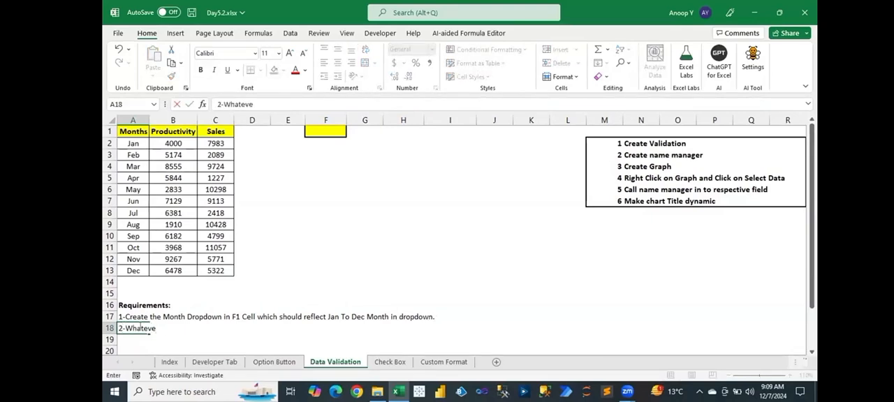
pyautogui.write('r month user will select')
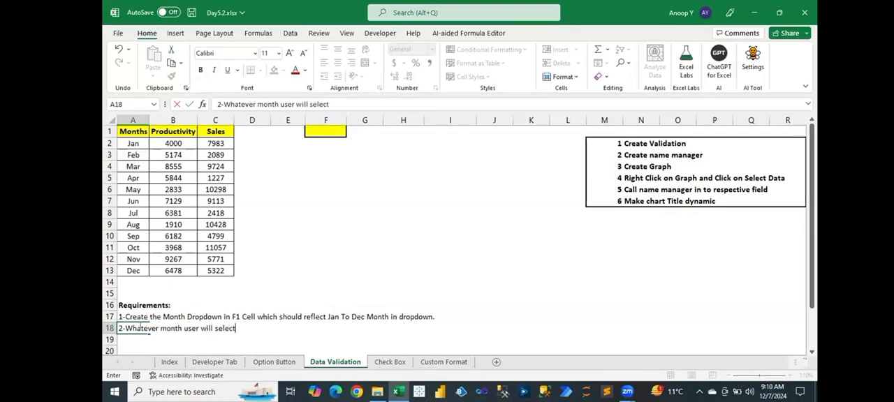
pyautogui.write(' from dropdown')
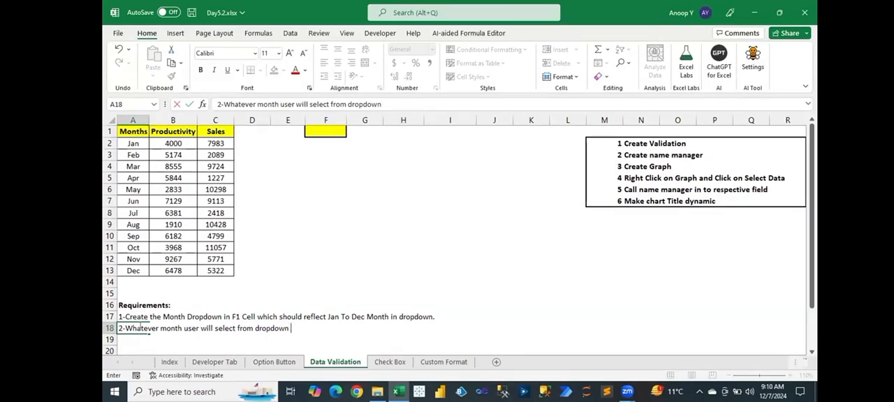
pyautogui.write(', In the Graph from Jan to ')
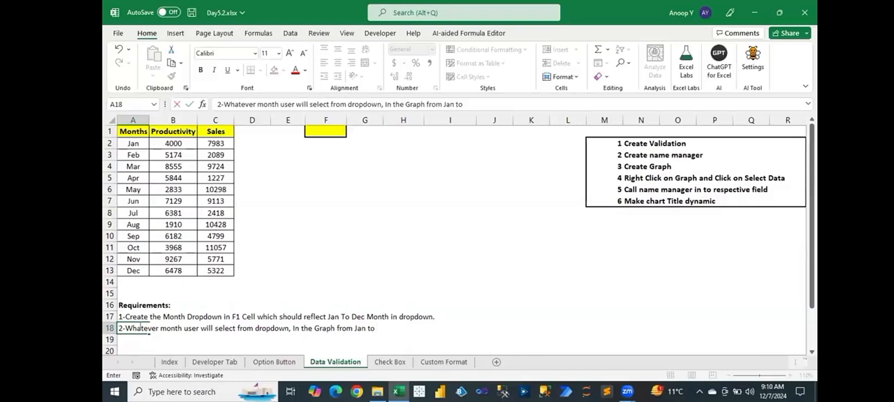
pyautogui.write('that perticu')
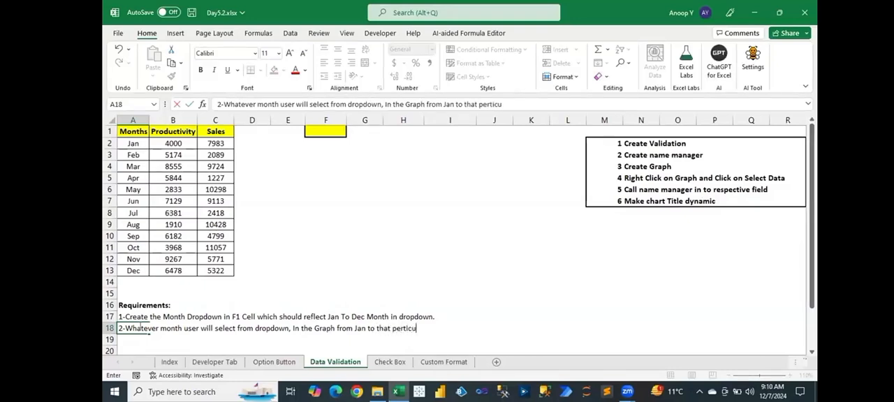
pyautogui.write('lar selected Mont')
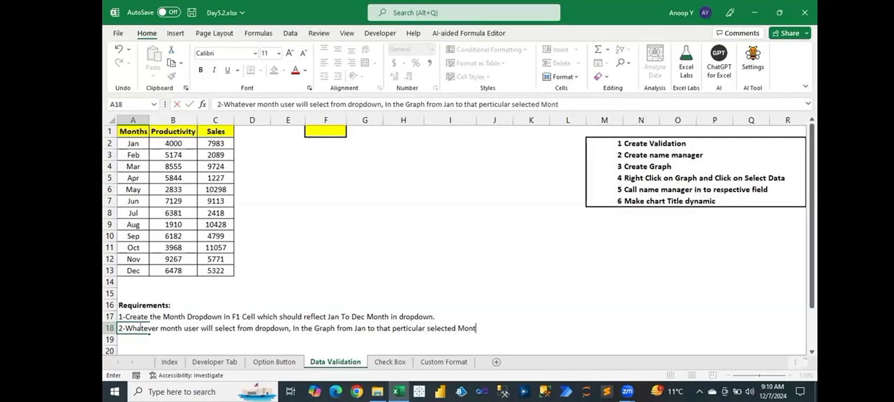
pyautogui.write('h Graph should be reflect')
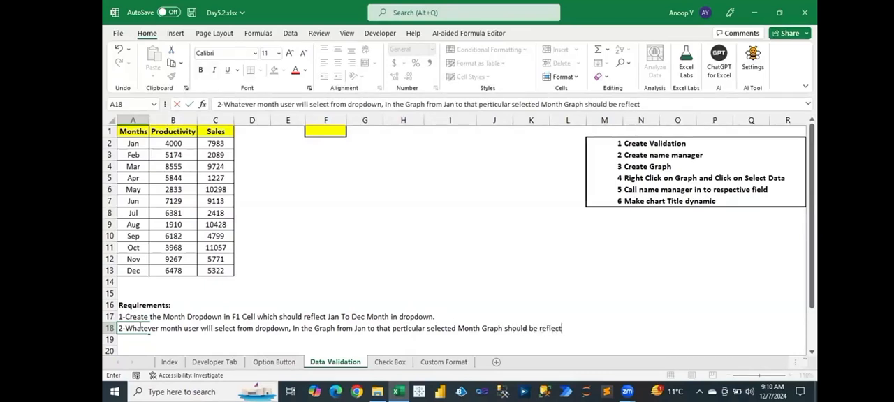
pyautogui.write('.')
pyautogui.press('Return')
# - Move the requirements block from A16:A18 down one row to A17:A19 and save the workbook with F1 selected
pyautogui.moveTo(132, 305); pyautogui.dragTo(140, 325)
pyautogui.hotkey('ctrl', 'x')
pyautogui.press('Down')
pyautogui.hotkey('ctrl', 'v')
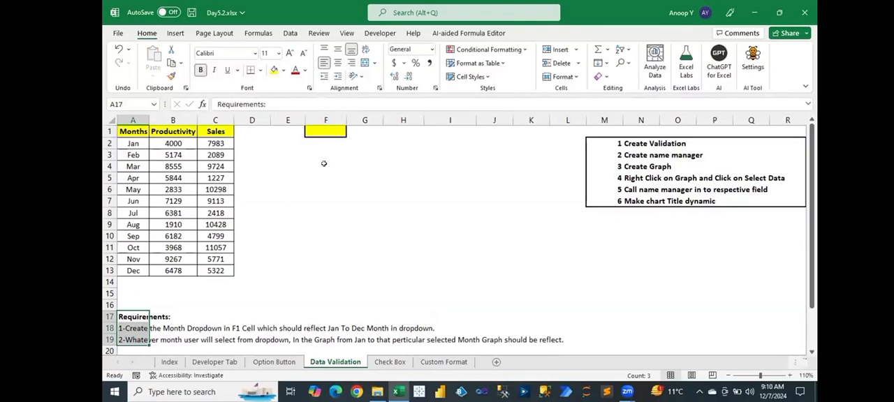
pyautogui.click(320, 130)
pyautogui.hotkey('ctrl', 's')
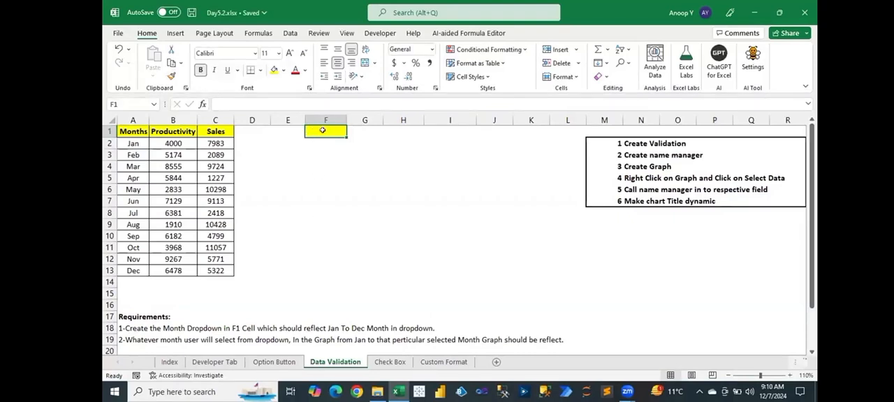
# - Apply data validation to F1 that allows a List with the months in A2:A13 as its source
pyautogui.click(289, 33)
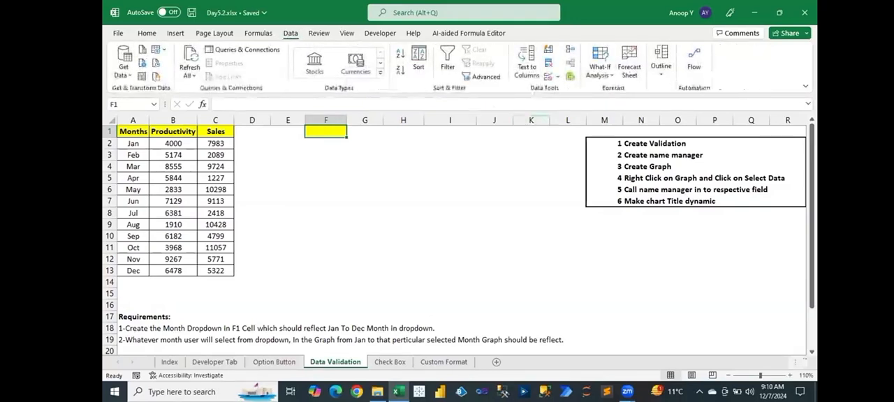
pyautogui.click(559, 77)
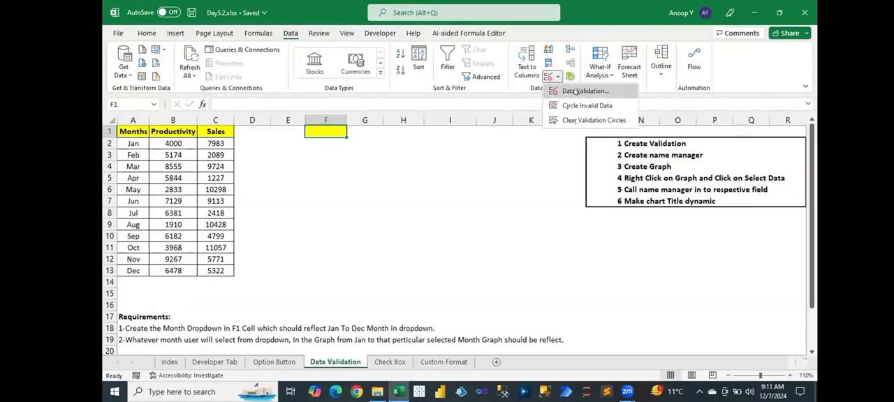
pyautogui.click(575, 92)
pyautogui.click(453, 200)
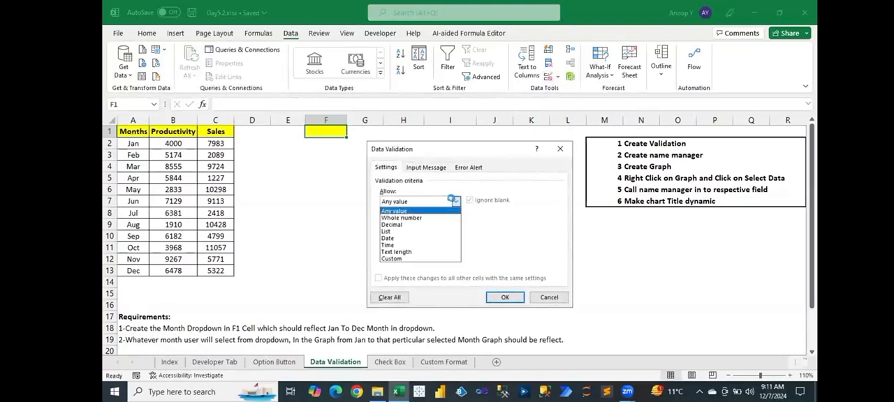
pyautogui.click(386, 231)
pyautogui.click(403, 242)
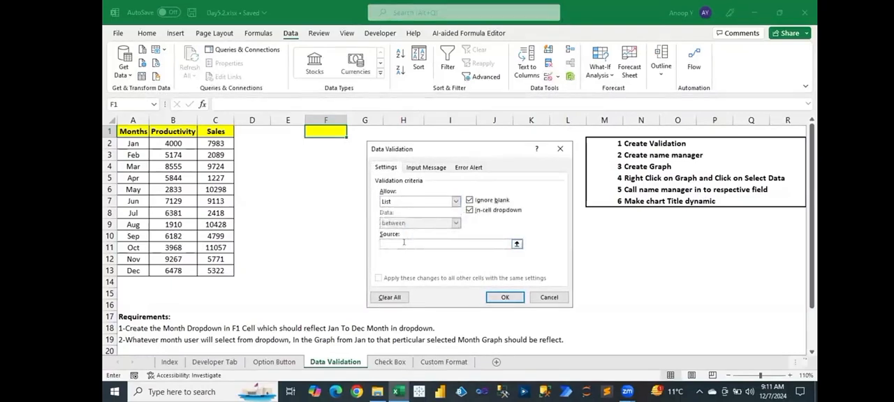
pyautogui.moveTo(133, 143); pyautogui.dragTo(131, 260)
pyautogui.click(512, 297)
# - Test the F1 month dropdown by choosing Mar, Aug and finally Oct, and compare it with requirement 1 in A18
pyautogui.click(350, 132)
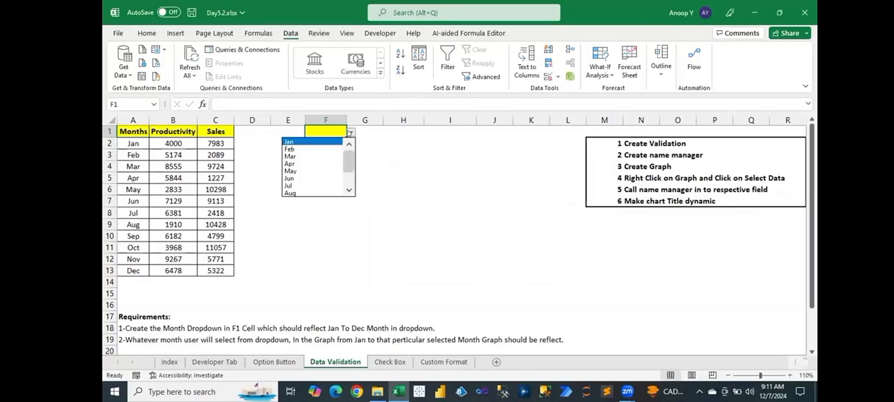
pyautogui.moveTo(348, 158)
pyautogui.mouseDown()
pyautogui.moveTo(348, 190)
pyautogui.moveTo(348, 154)
pyautogui.mouseUp()
pyautogui.click(342, 142)
pyautogui.click(350, 132)
pyautogui.click(334, 156)
pyautogui.click(350, 132)
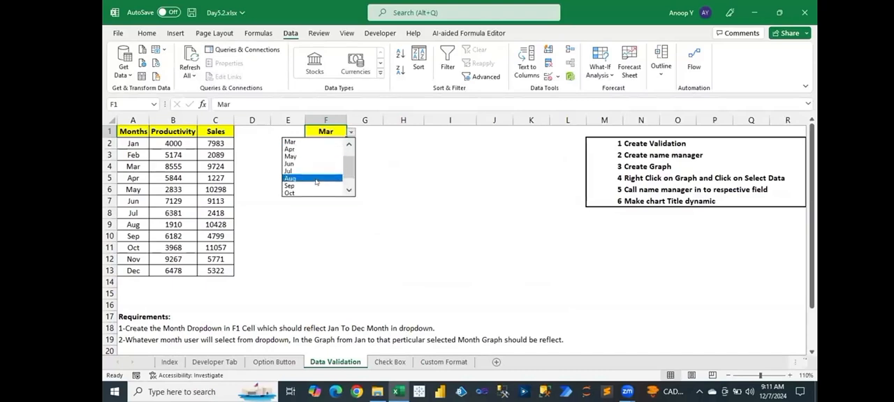
pyautogui.click(334, 194)
pyautogui.click(350, 134)
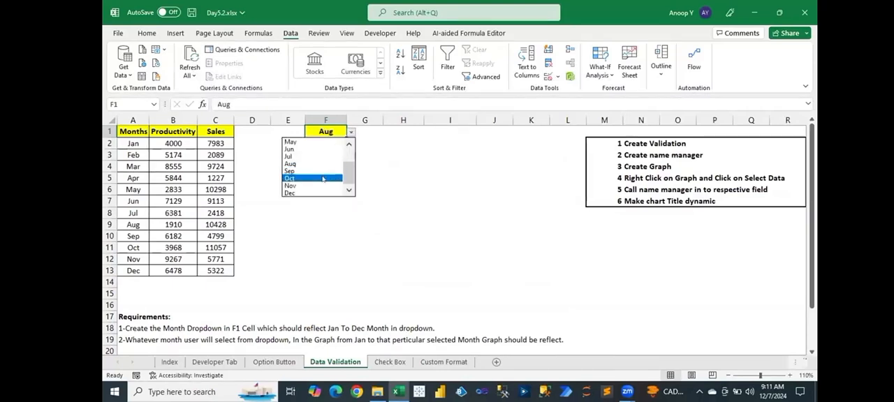
pyautogui.click(322, 174)
pyautogui.moveTo(122, 331); pyautogui.dragTo(434, 325)
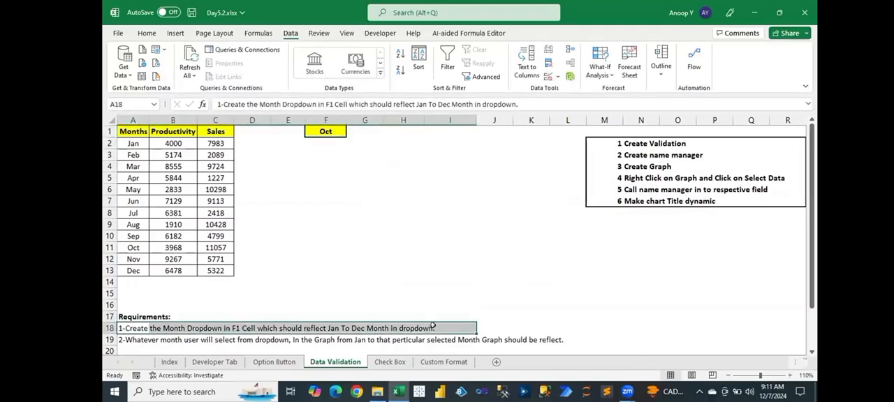
pyautogui.click(276, 272)
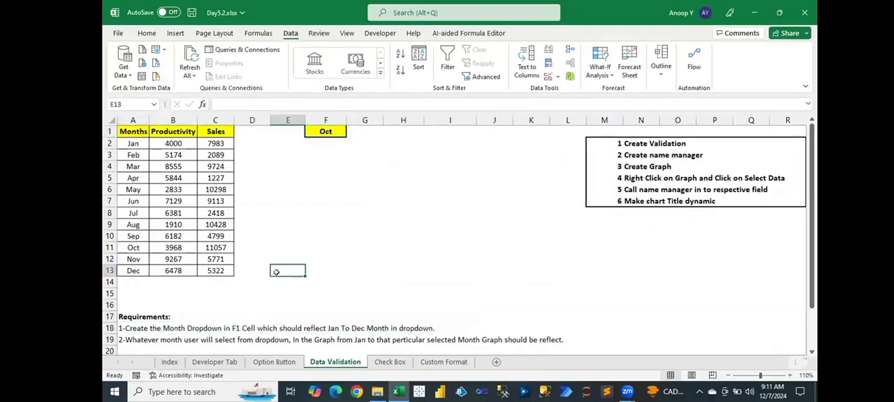
pyautogui.click(144, 35)
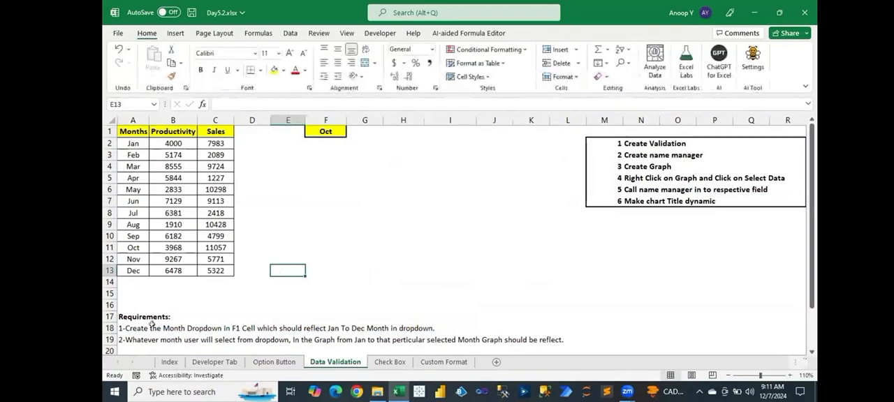
pyautogui.click(331, 131)
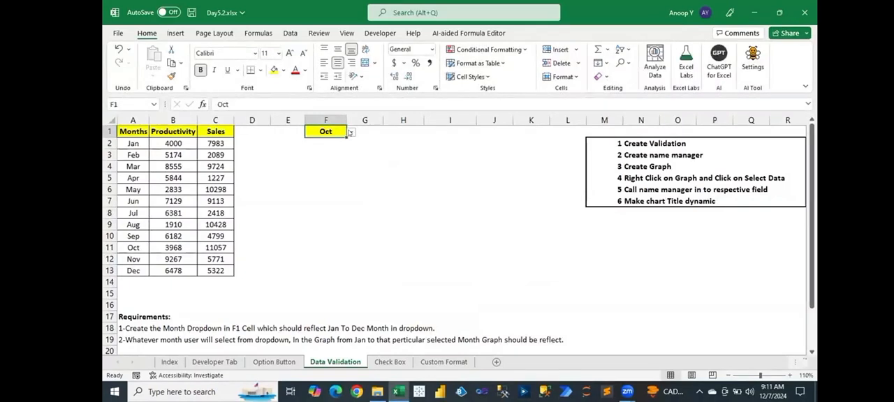
pyautogui.moveTo(265, 200); pyautogui.dragTo(551, 288)
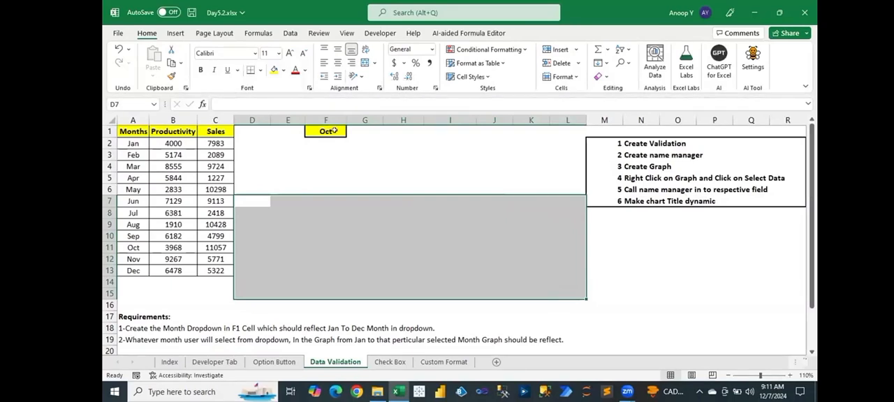
pyautogui.moveTo(264, 199); pyautogui.dragTo(561, 287)
pyautogui.click(383, 203)
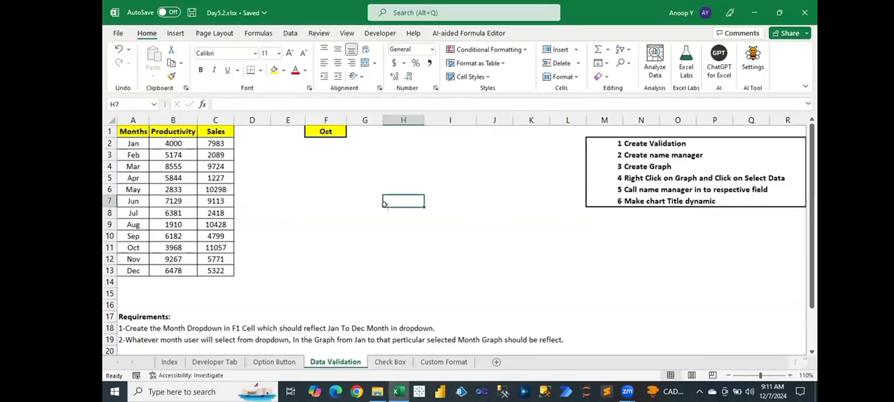
# - Delete the existing defined name from the Name Manager and close it
pyautogui.hotkey('ctrl', 'F3')
pyautogui.keyDown('shift'); pyautogui.click(363, 180); pyautogui.keyUp('shift')
pyautogui.click(435, 137)
pyautogui.click(491, 222)
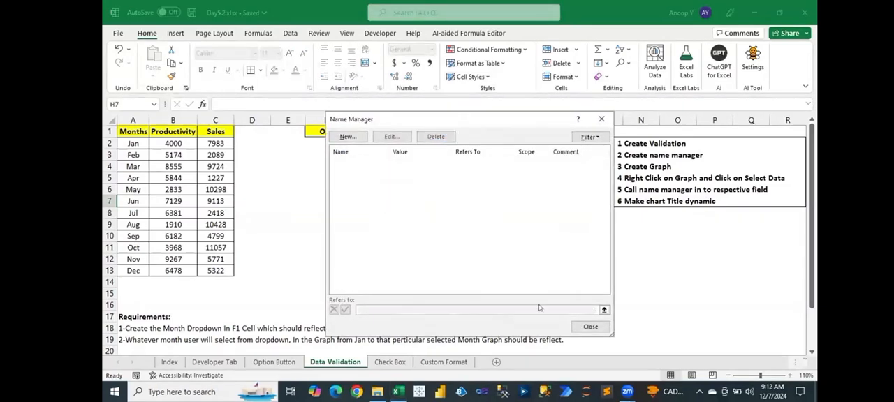
pyautogui.click(590, 326)
pyautogui.click(391, 221)
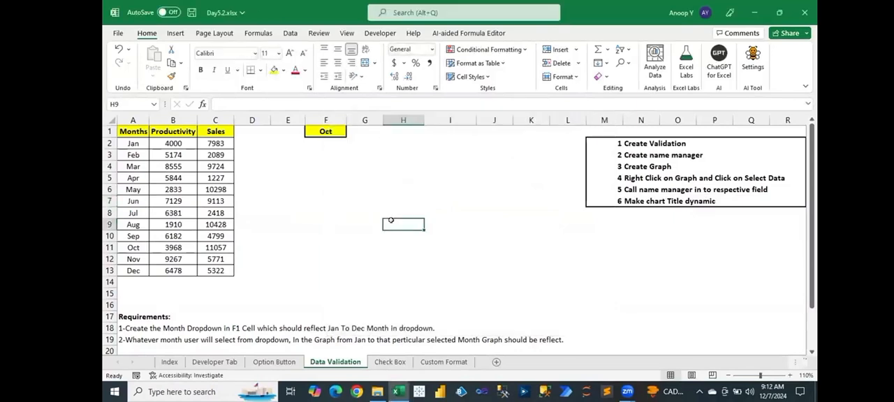
# - Highlight the Jan to Oct rows in A2:C11, set F1's dropdown to May, and highlight the matching Jan to May rows in A2:C6
pyautogui.click(328, 132)
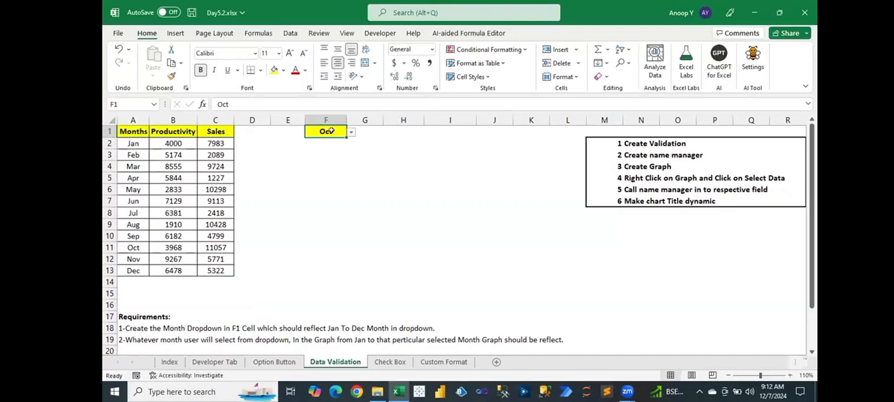
pyautogui.moveTo(137, 145); pyautogui.dragTo(222, 243)
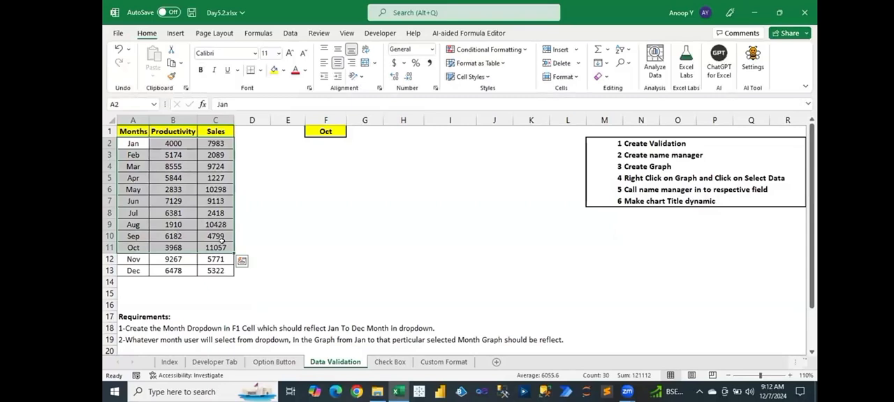
pyautogui.click(336, 131)
pyautogui.click(350, 131)
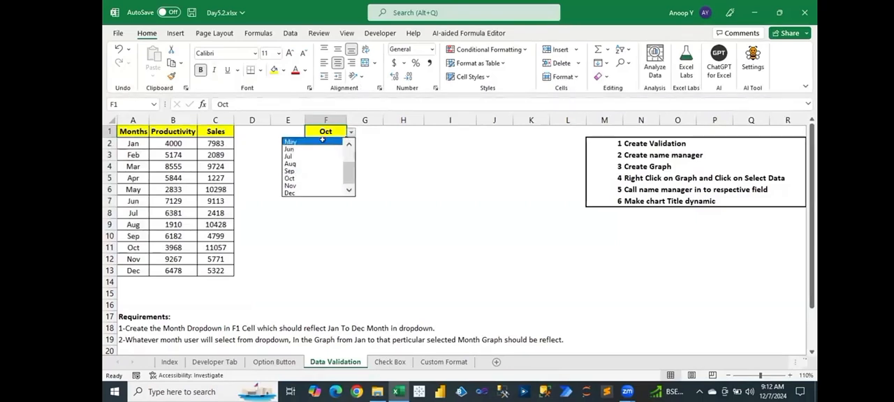
pyautogui.click(322, 142)
pyautogui.moveTo(131, 142); pyautogui.dragTo(222, 189)
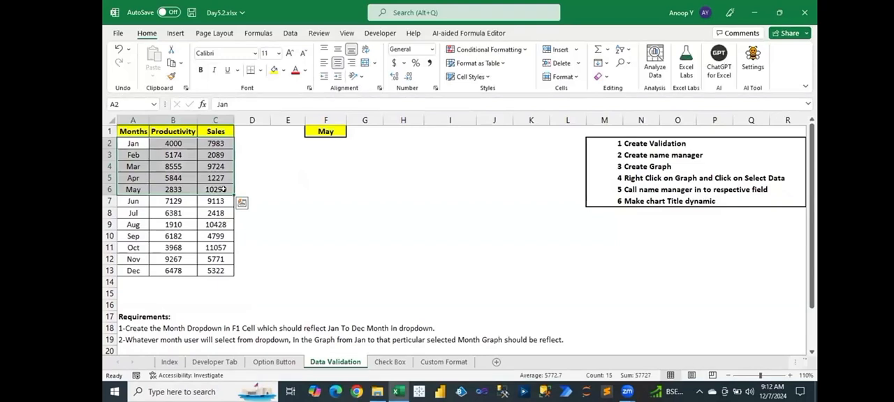
pyautogui.click(361, 198)
# - Insert a combo chart from A1:C13 with Productivity as Clustered Column and Sales as Line with Markers
pyautogui.moveTo(131, 130); pyautogui.dragTo(221, 265)
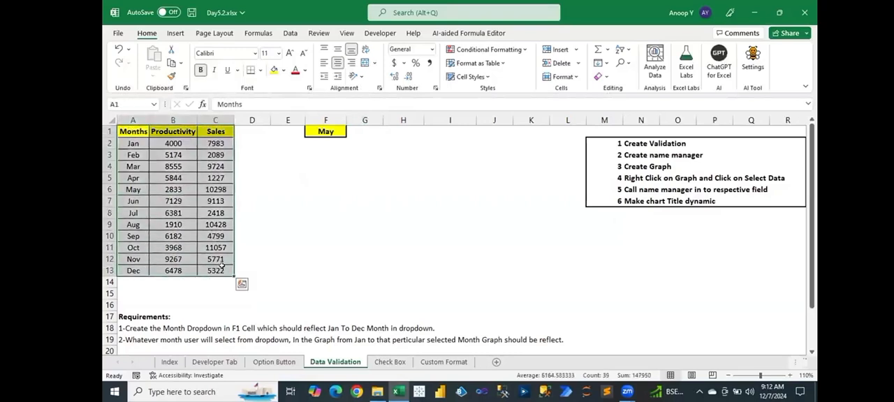
pyautogui.hotkey('alt', 'i')
pyautogui.press('h')
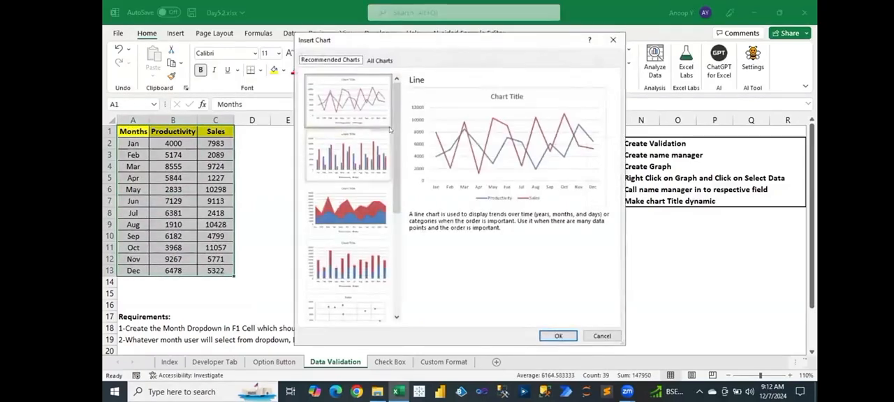
pyautogui.click(377, 60)
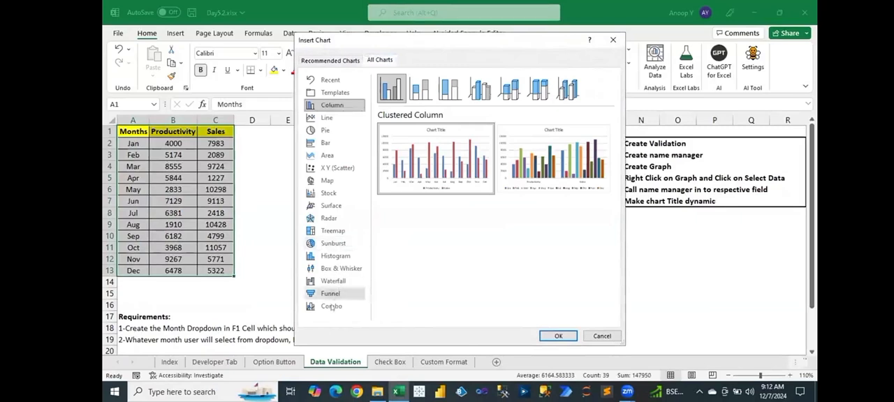
pyautogui.click(331, 305)
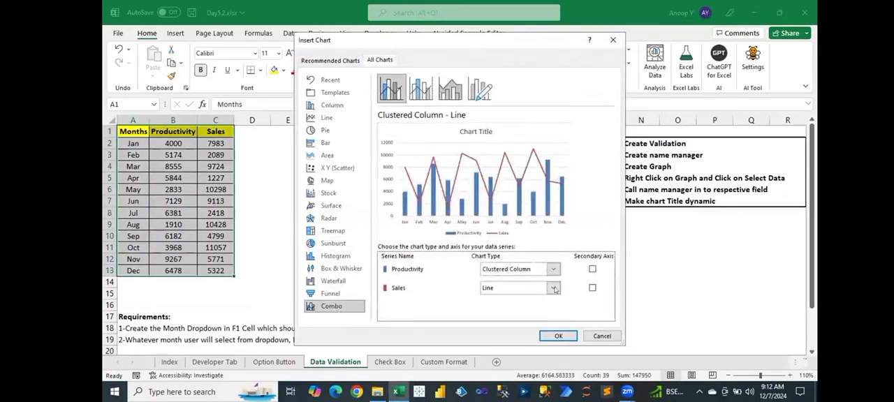
pyautogui.click(554, 289)
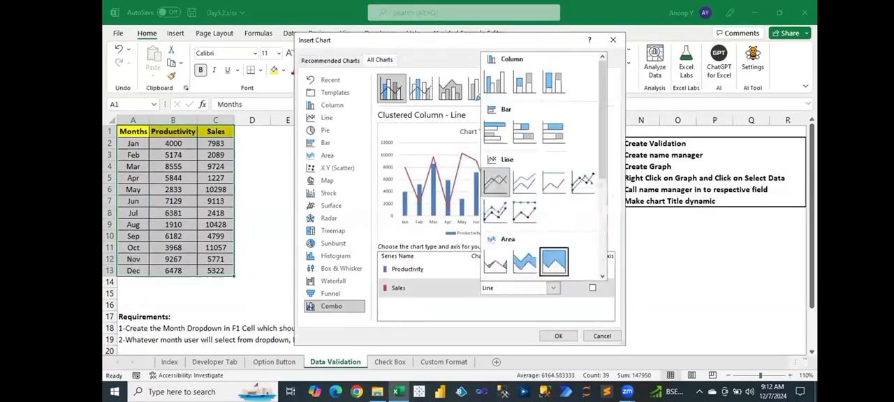
pyautogui.click(584, 183)
pyautogui.click(557, 335)
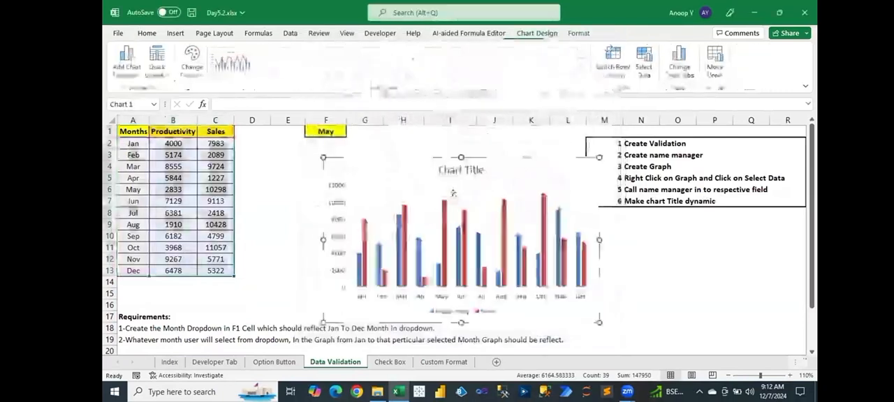
# - Apply the dark chart style, widen and move the chart to span columns D to L below F1, and save the workbook
pyautogui.click(461, 62)
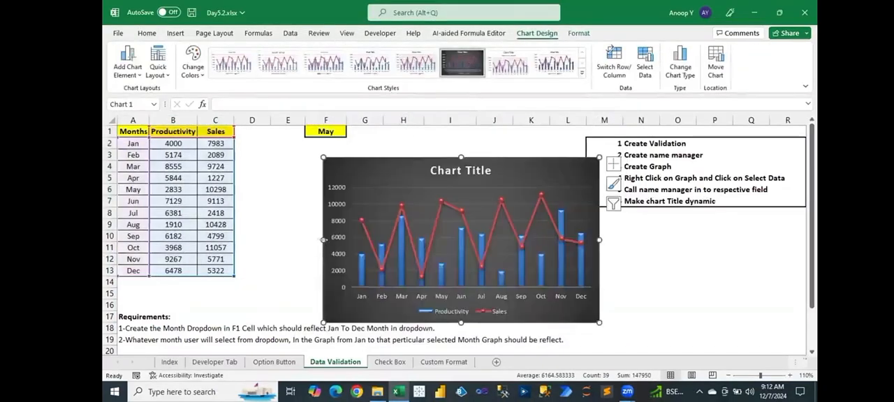
pyautogui.moveTo(322, 240); pyautogui.dragTo(260, 239)
pyautogui.moveTo(555, 174); pyautogui.dragTo(541, 173)
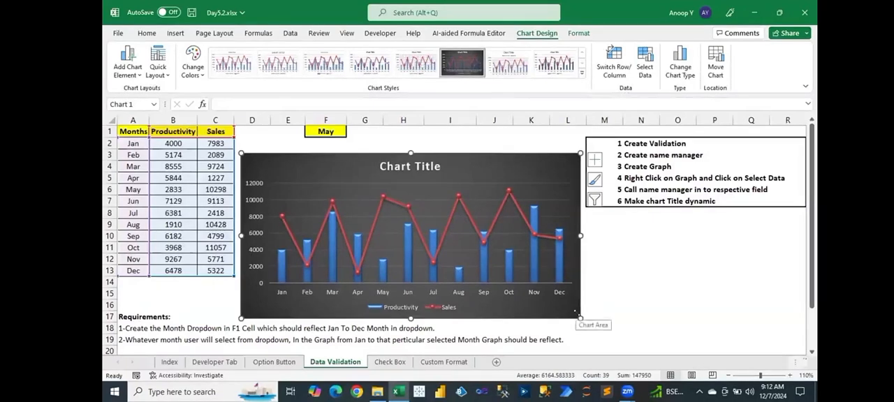
pyautogui.click(542, 199)
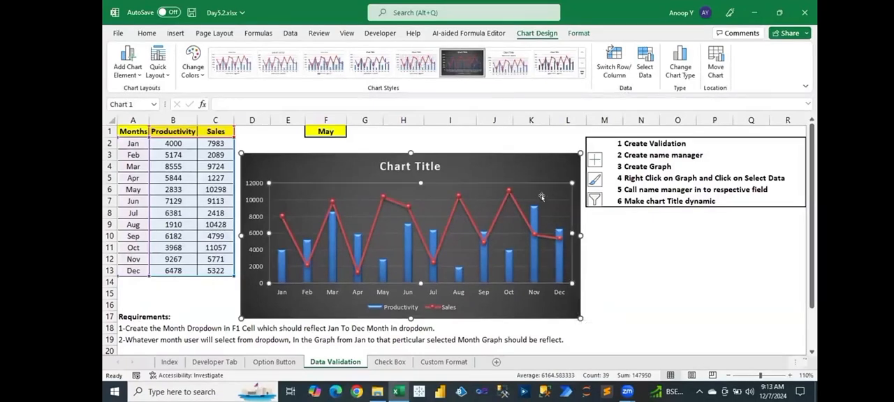
pyautogui.click(650, 265)
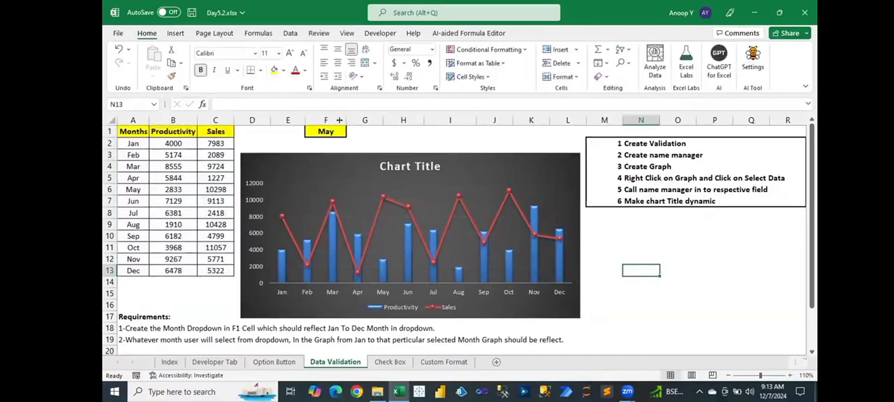
pyautogui.click(319, 130)
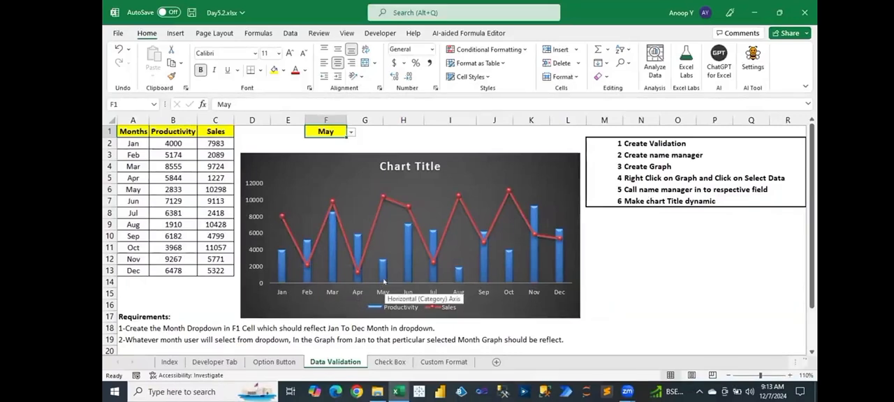
pyautogui.hotkey('ctrl', 's')
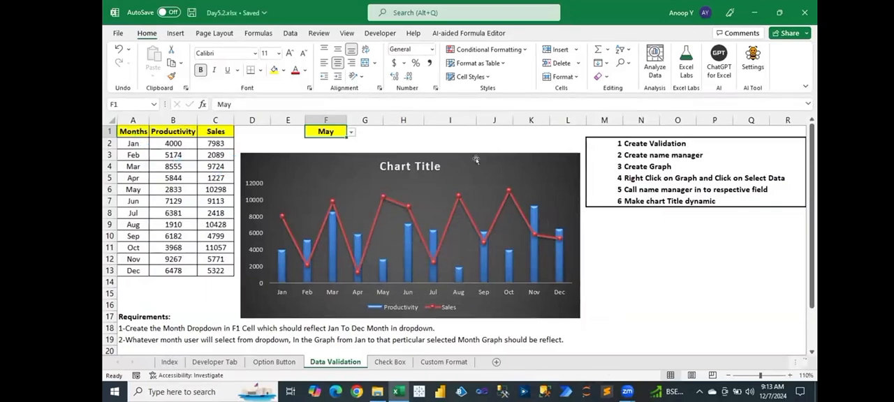
# - Examine the chart's series and month axis labels in Select Data Source, leaving them unchanged
pyautogui.click(504, 172)
pyautogui.rightClick(504, 172)
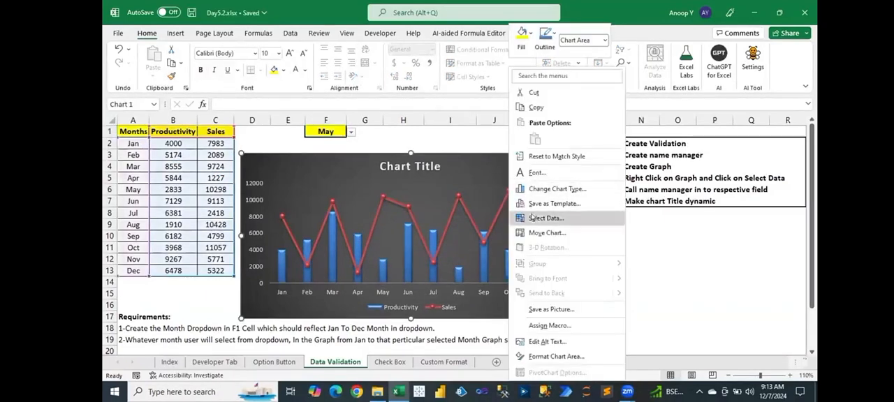
pyautogui.click(541, 218)
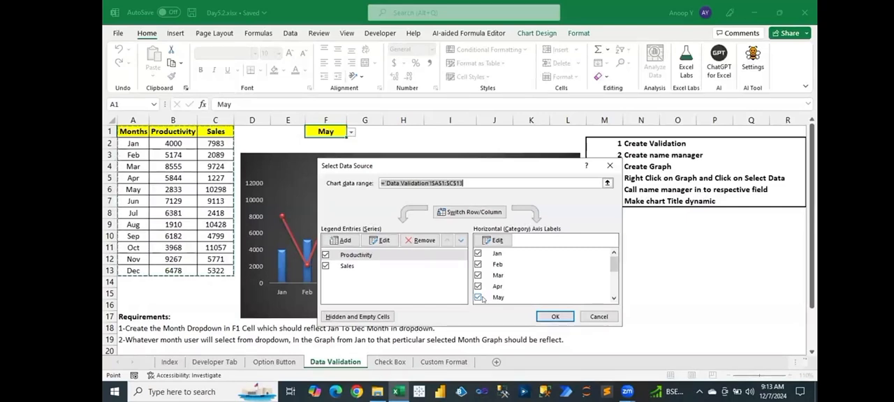
pyautogui.click(599, 317)
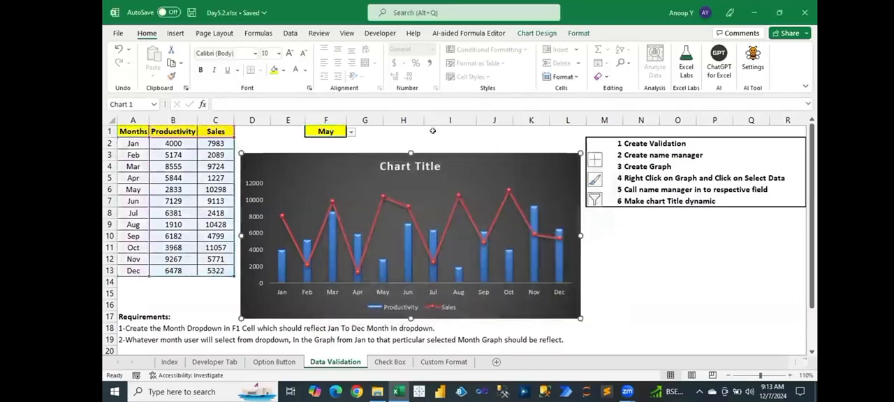
pyautogui.click(432, 131)
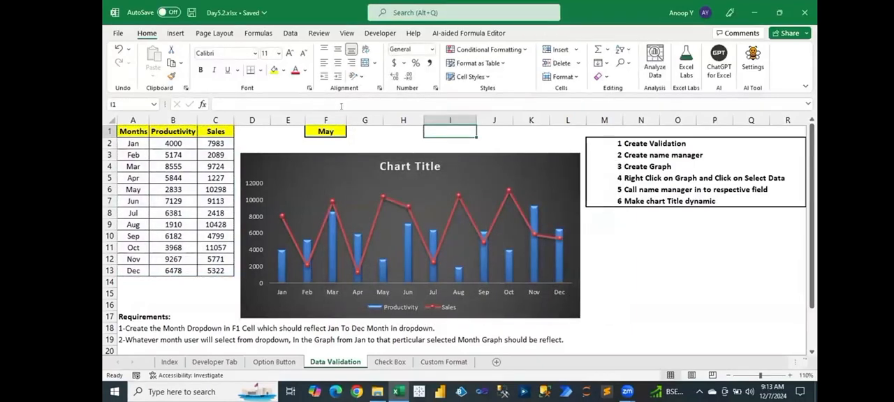
# - Start a new workbook-scoped name Month whose reference is an OFFSET from 'Data Validation'!$A$2 with 0 rows and 0 columns
pyautogui.click(257, 33)
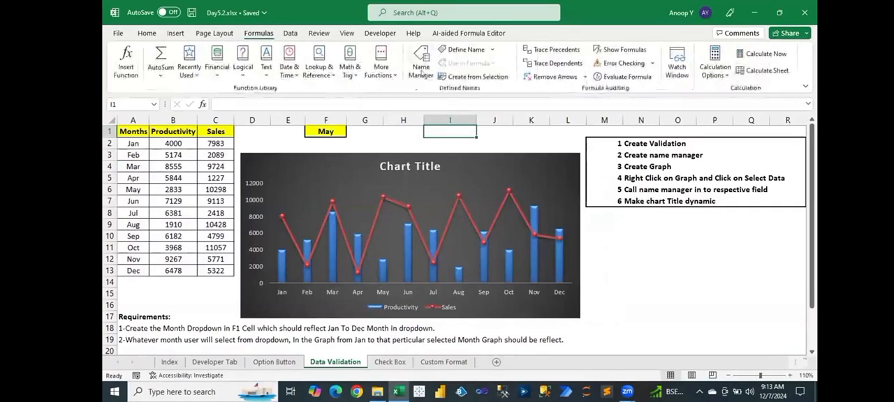
pyautogui.click(421, 70)
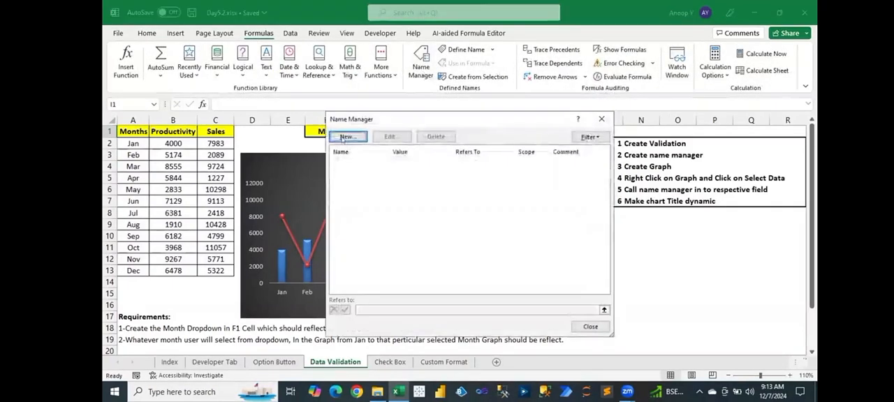
pyautogui.click(347, 137)
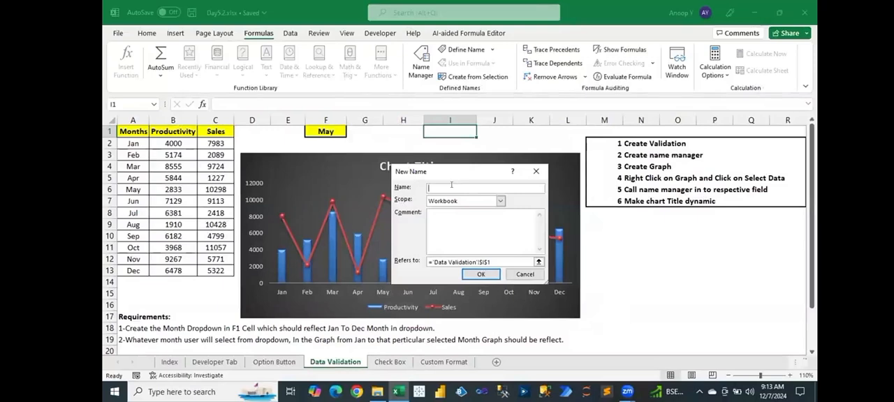
pyautogui.write('Month')
pyautogui.moveTo(491, 261); pyautogui.dragTo(432, 260)
pyautogui.write('o')
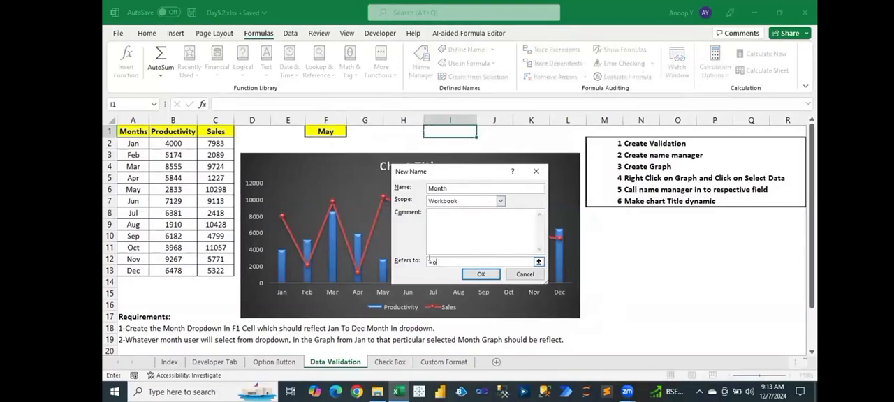
pyautogui.write('ffset(')
pyautogui.click(137, 143)
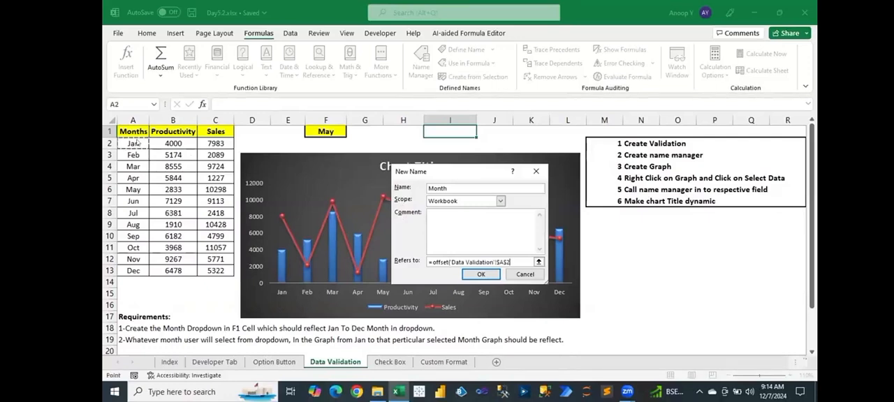
pyautogui.write(',0')
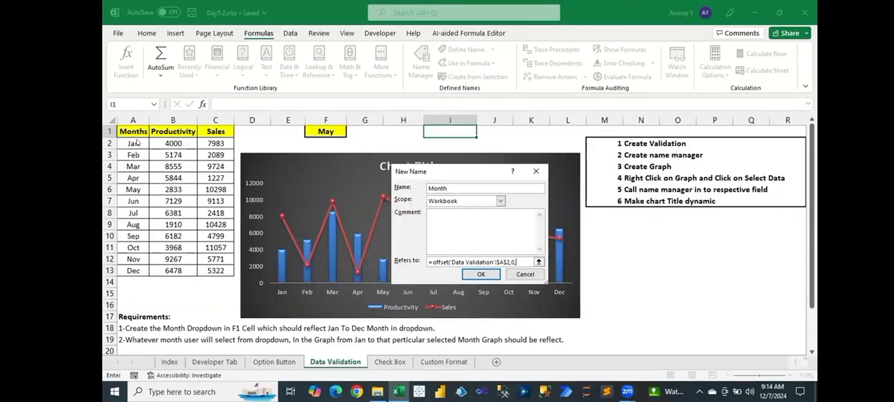
pyautogui.write(',0,')
# - Complete the Month name's OFFSET height with an exact MATCH of $F$1 in $A$2:$A$13 on the Data Validation sheet, and save the name
pyautogui.write('Match')
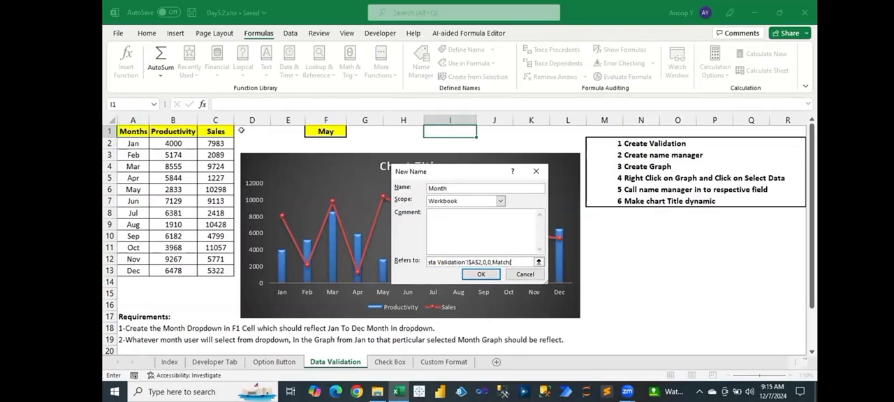
pyautogui.write('(')
pyautogui.click(319, 130)
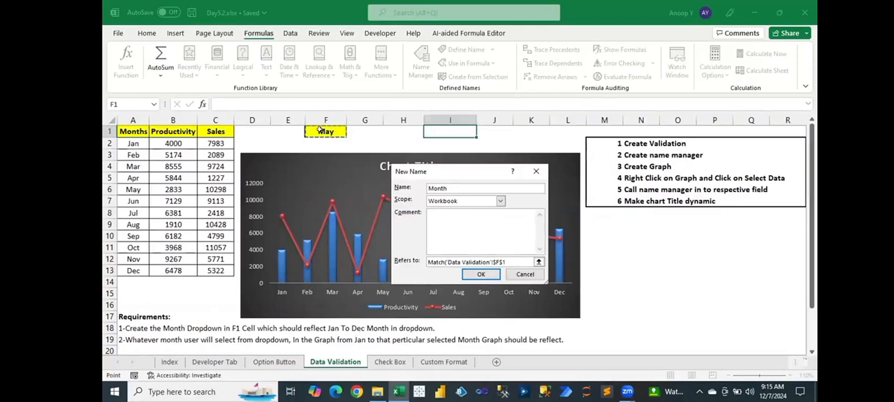
pyautogui.write(',')
pyautogui.moveTo(130, 143); pyautogui.dragTo(133, 268)
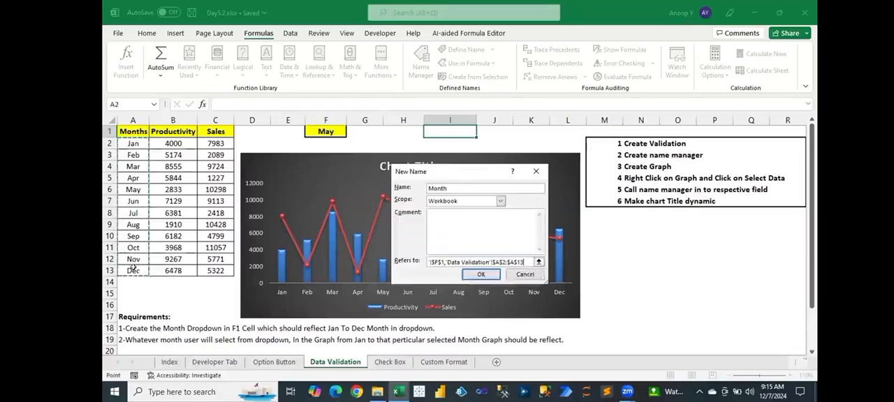
pyautogui.write(',0')
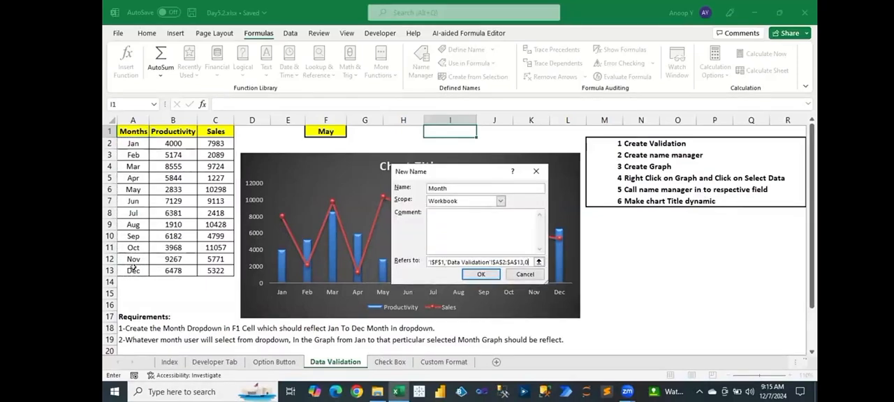
pyautogui.write(')')
pyautogui.click(481, 274)
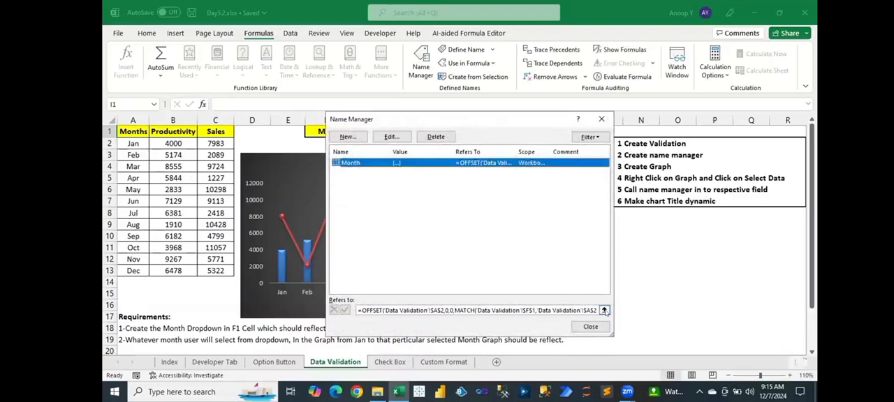
# - Check which month cells the Month name's full OFFSET/MATCH reference covers on the sheet, leaving it unchanged
pyautogui.click(604, 310)
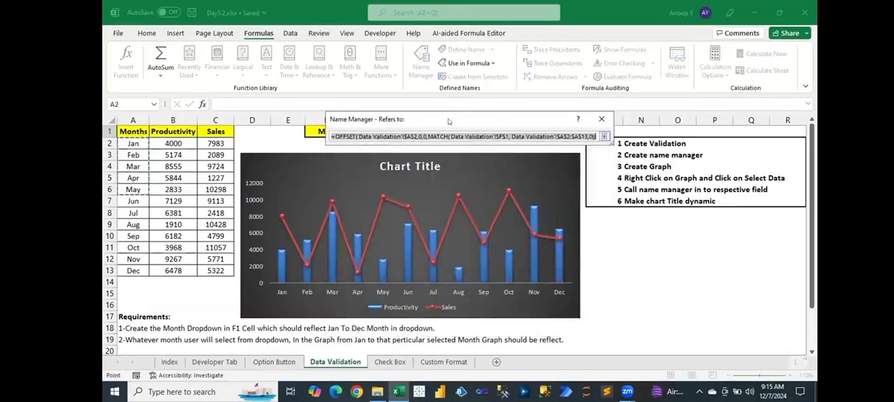
pyautogui.moveTo(448, 122); pyautogui.dragTo(557, 157)
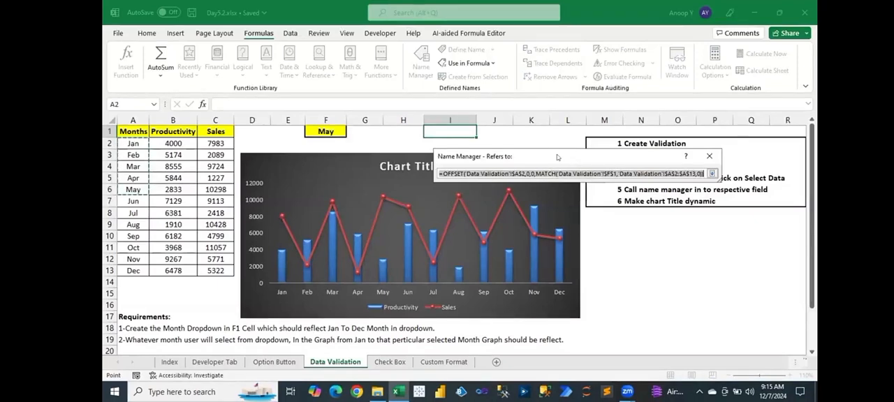
pyautogui.click(712, 173)
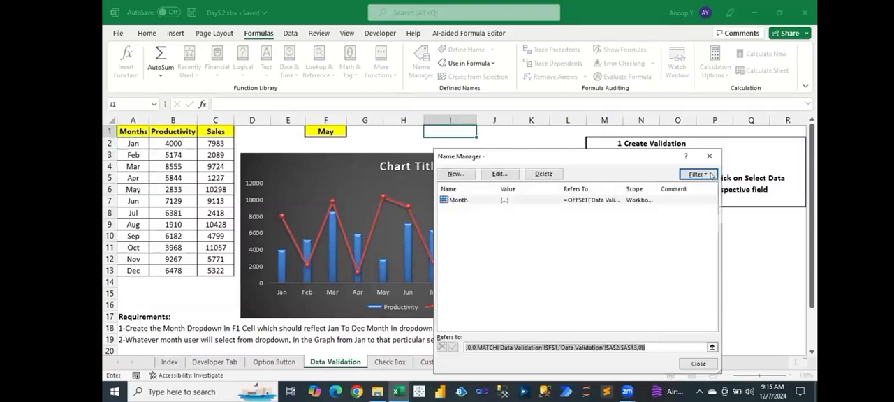
pyautogui.click(698, 364)
# - Choose Sep in the F1 month dropdown and check the cell range the Month name refers to
pyautogui.click(341, 133)
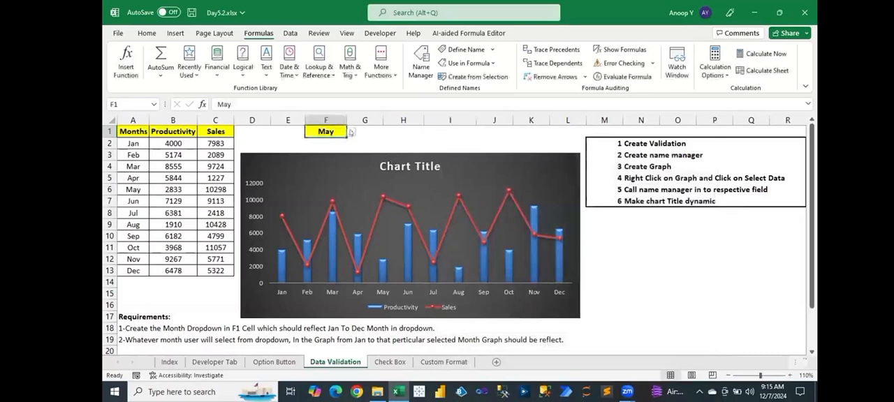
pyautogui.click(350, 132)
pyautogui.click(324, 171)
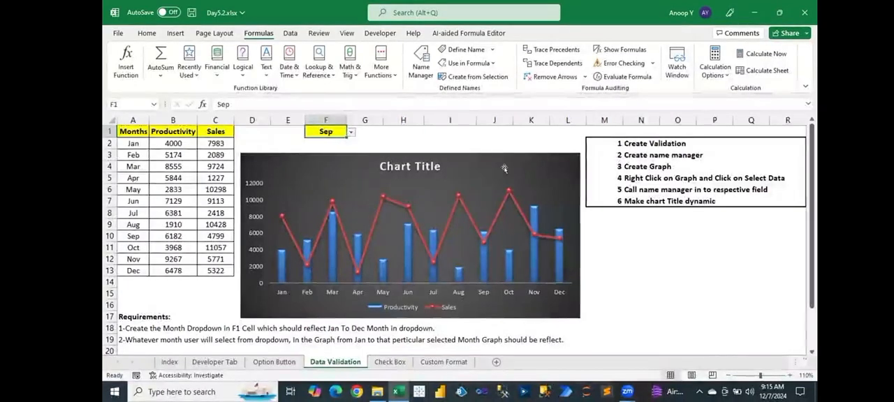
pyautogui.hotkey('ctrl', 'F3')
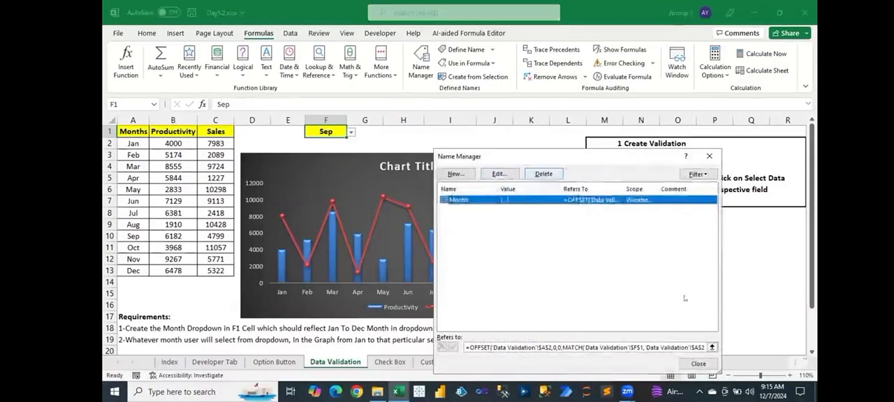
pyautogui.click(712, 348)
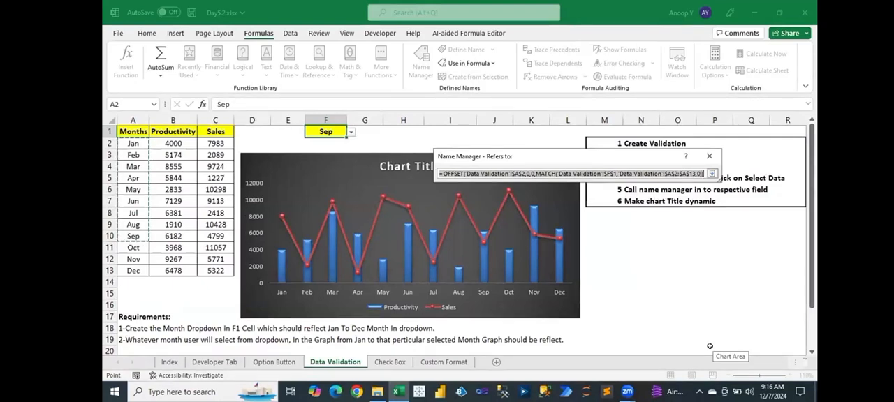
pyautogui.press('Return')
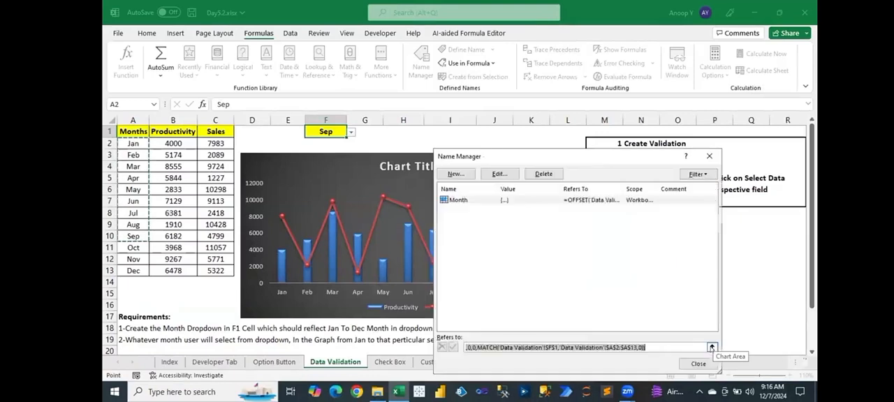
# - Create a workbook-scoped name Prod that refers to =OFFSET(Month,0,1)
pyautogui.click(462, 200)
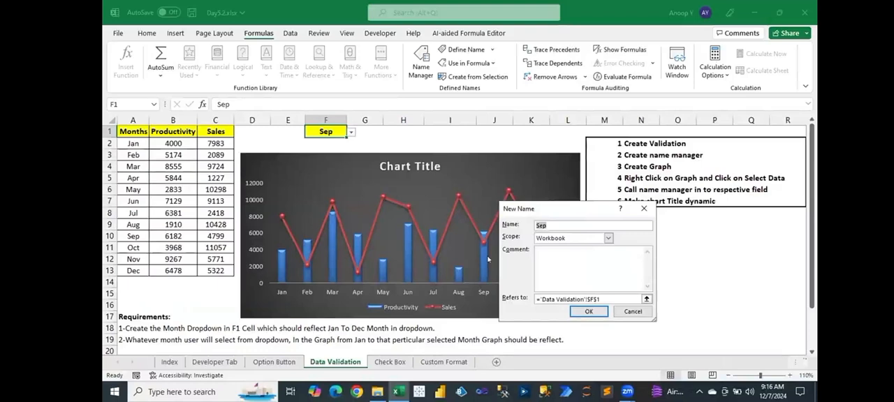
pyautogui.write('Prod')
pyautogui.moveTo(600, 299); pyautogui.dragTo(540, 298)
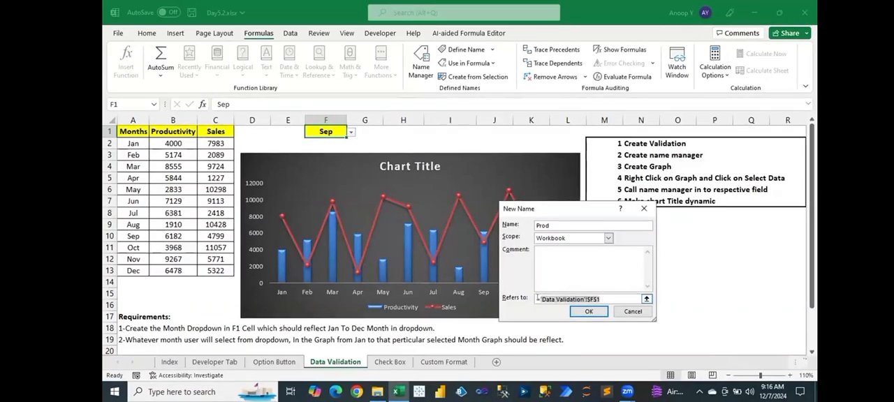
pyautogui.write('offset(')
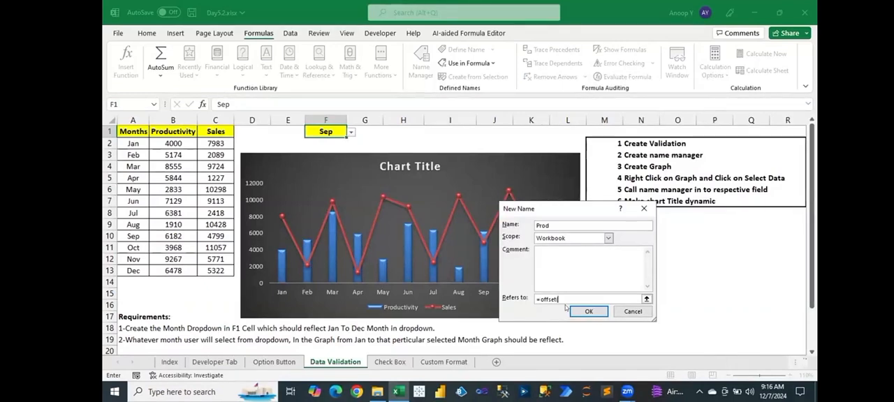
pyautogui.write('Month')
pyautogui.write(',0,1')
pyautogui.click(586, 311)
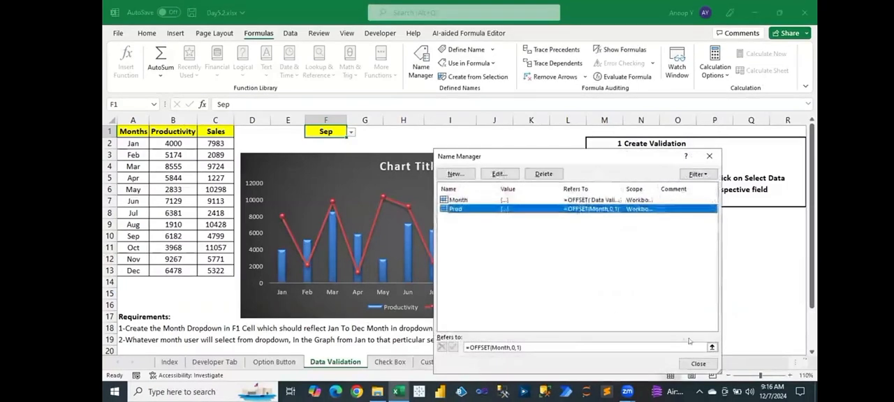
# - Check which Productivity cells the Prod name's reference covers on the sheet
pyautogui.click(712, 347)
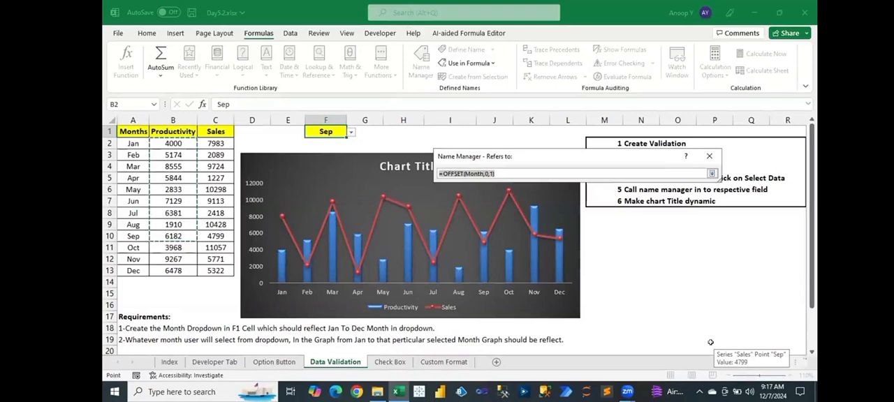
pyautogui.click(712, 173)
pyautogui.click(455, 209)
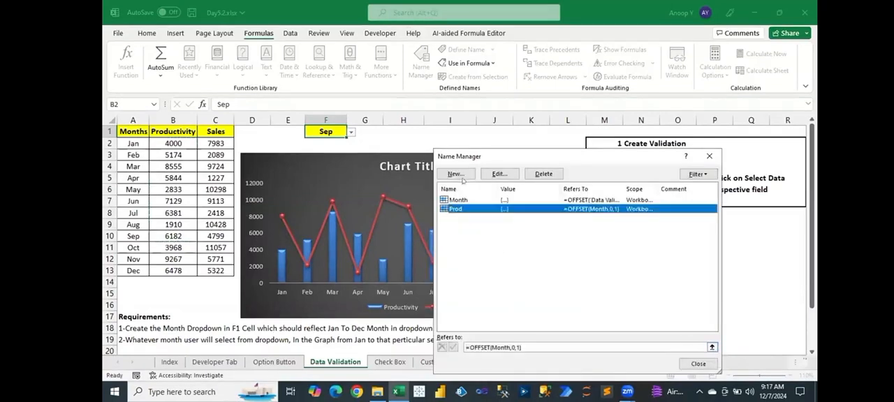
# - Create a workbook-scoped name Sales that refers to =OFFSET(Month,0,2)
pyautogui.click(455, 174)
pyautogui.write('Sales')
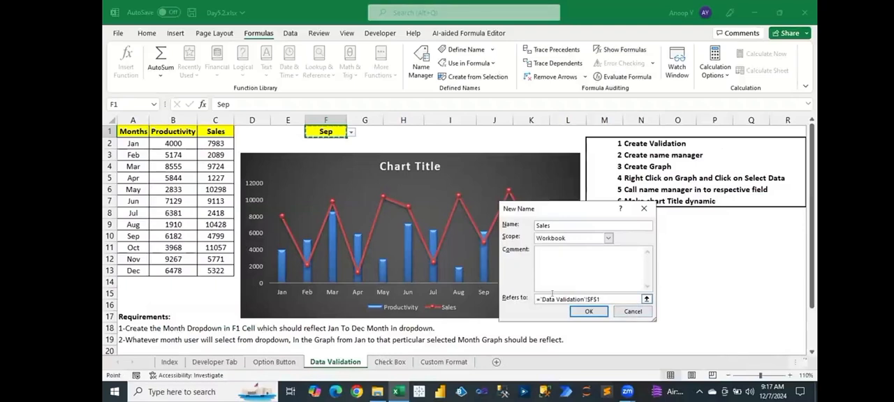
pyautogui.moveTo(601, 298); pyautogui.dragTo(537, 298)
pyautogui.write('off')
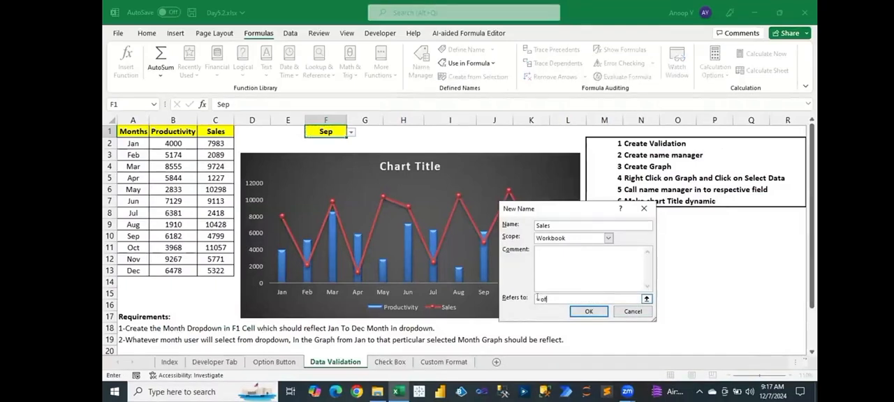
pyautogui.write('set(Month,0,2')
pyautogui.click(589, 311)
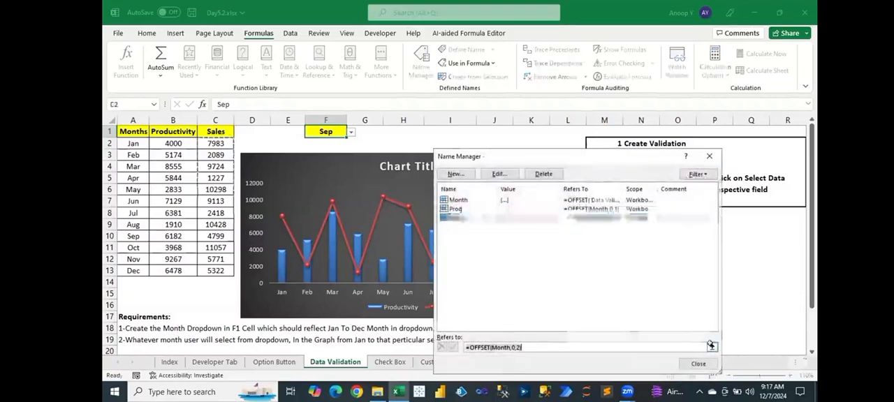
# - Check which Sales column cells the Sales name's reference covers, and leave the Name Manager
pyautogui.click(711, 347)
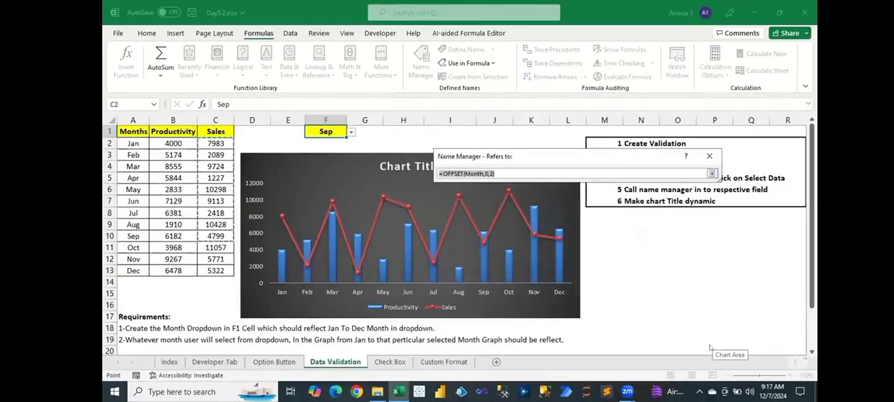
pyautogui.click(711, 174)
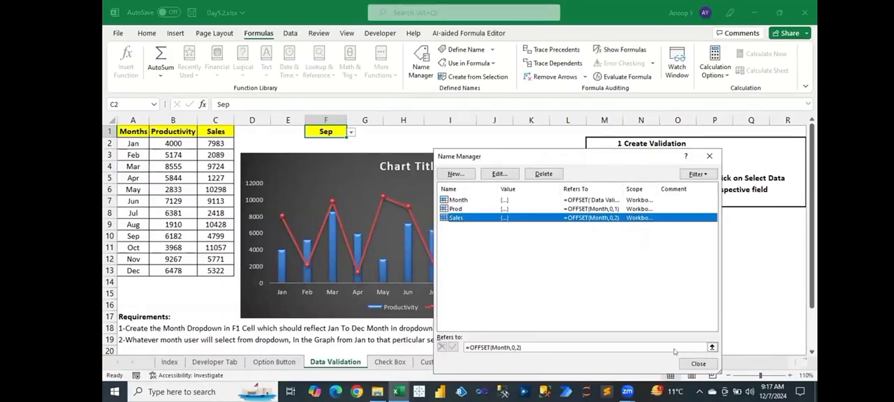
pyautogui.click(698, 363)
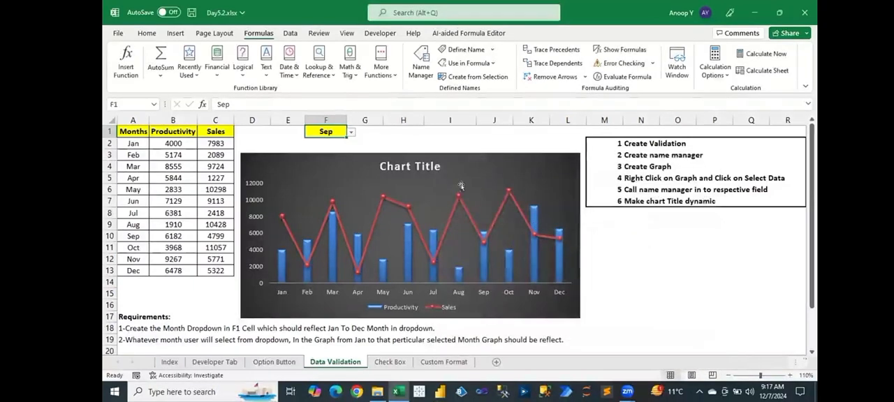
# - Reopen the list of defined names and review the Sales name's OFFSET reference
pyautogui.click(429, 189)
pyautogui.click(474, 175)
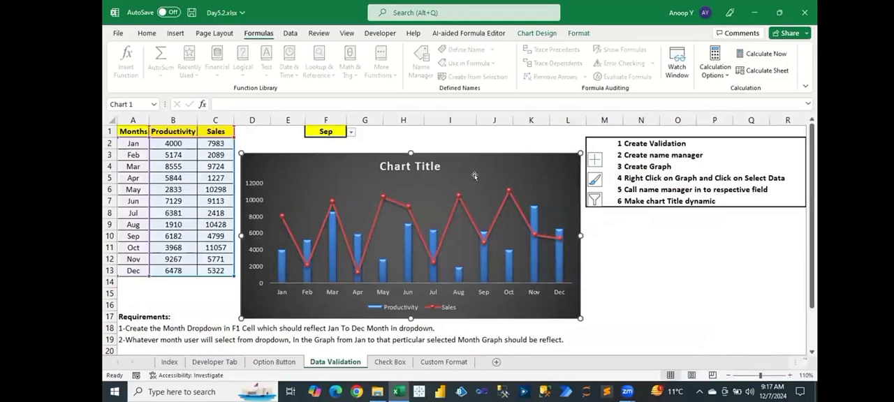
pyautogui.press('Escape')
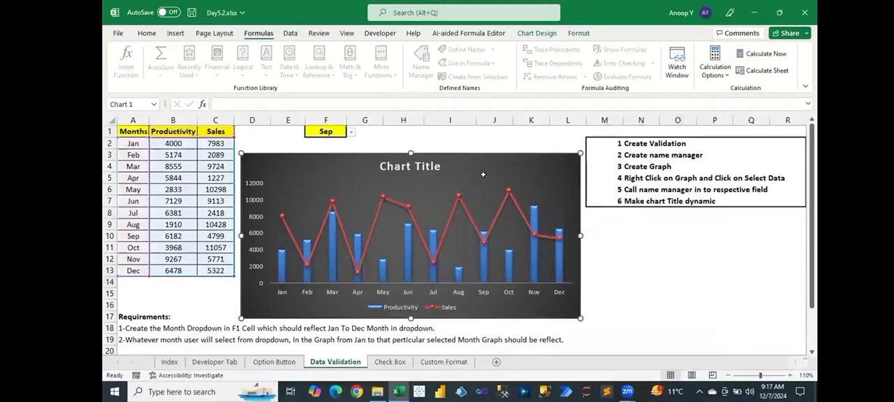
pyautogui.hotkey('ctrl', 'F3')
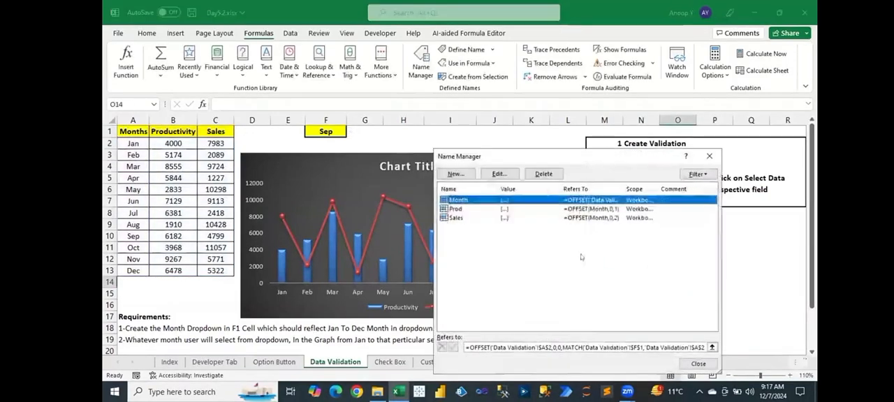
pyautogui.click(463, 220)
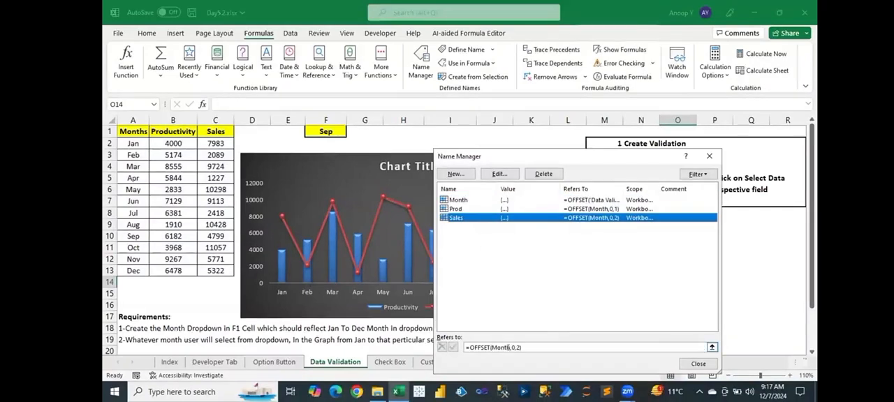
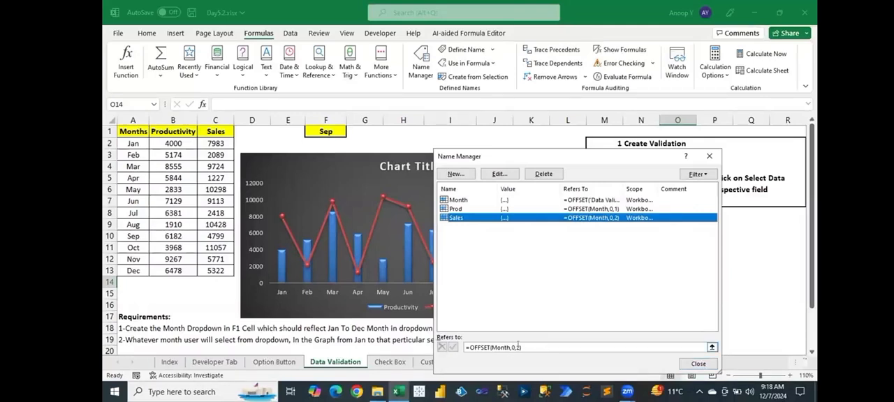
# - Leave the Name Manager and note the syntax =OFFSET(reference,rows,cols,height,width) in bold in cell M11
pyautogui.press('Escape')
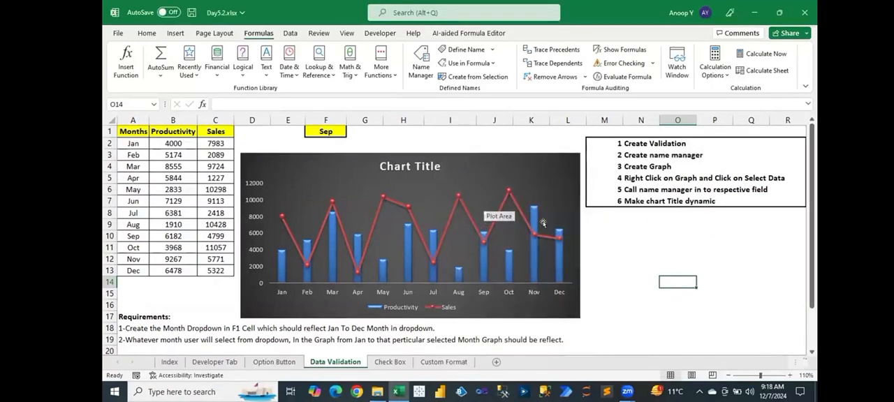
pyautogui.click(609, 245)
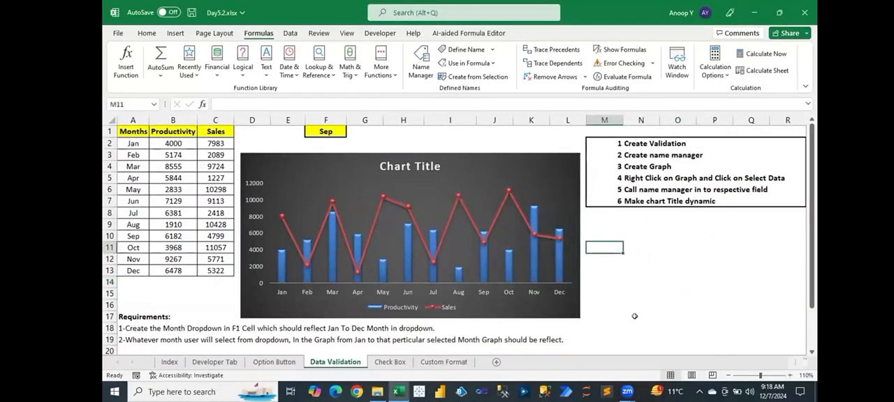
pyautogui.write('=off')
pyautogui.press('Tab')
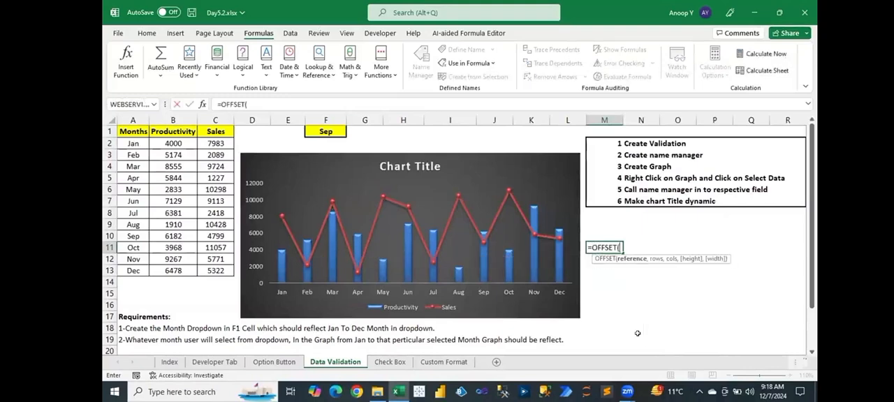
pyautogui.hotkey('ctrl', 'shift', 'a')
pyautogui.doubleClick(634, 247)
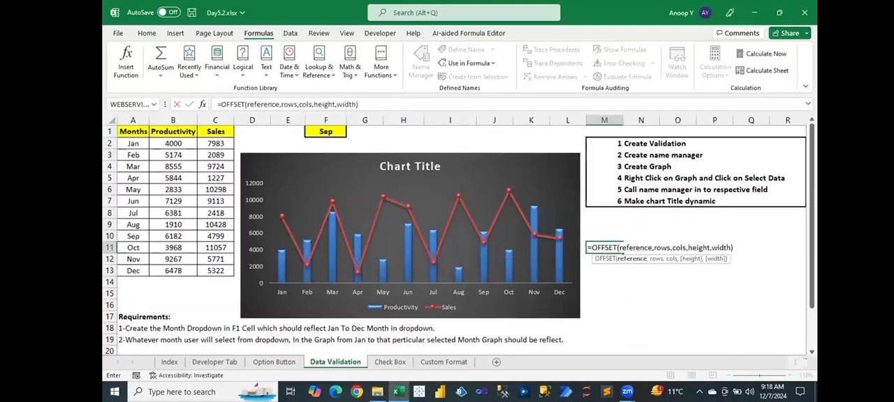
pyautogui.press('Return')
pyautogui.hotkey('ctrl', 'b')
pyautogui.click(617, 281)
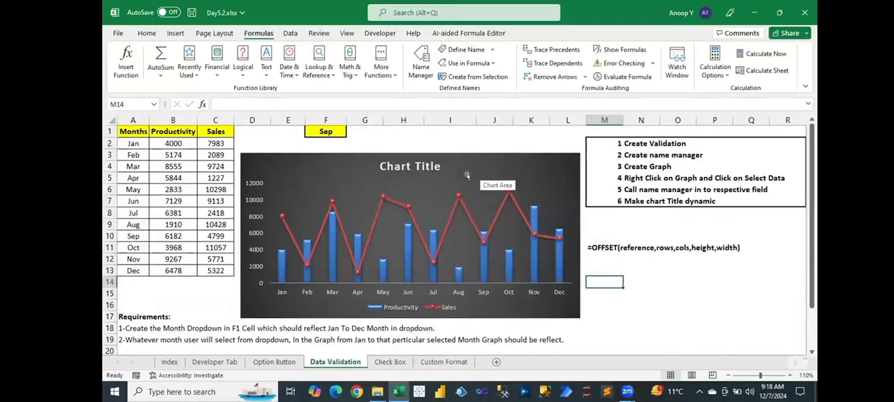
# - Set the combo chart's horizontal axis label range to ='Data Validation'!Month in its data source
pyautogui.click(467, 175)
pyautogui.rightClick(466, 176)
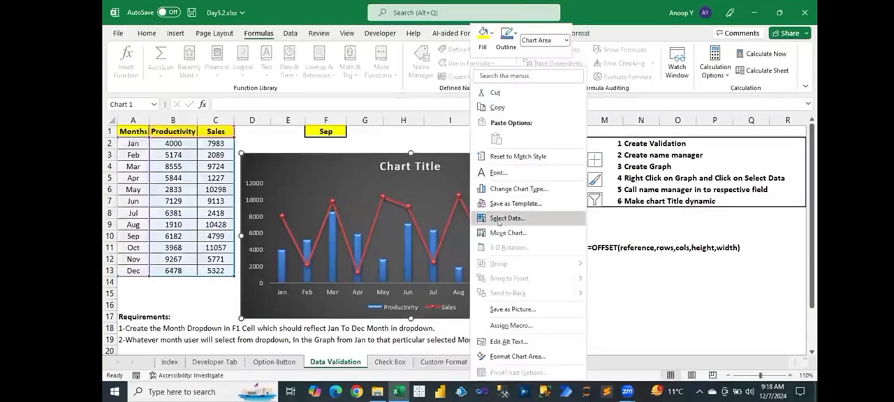
pyautogui.click(498, 220)
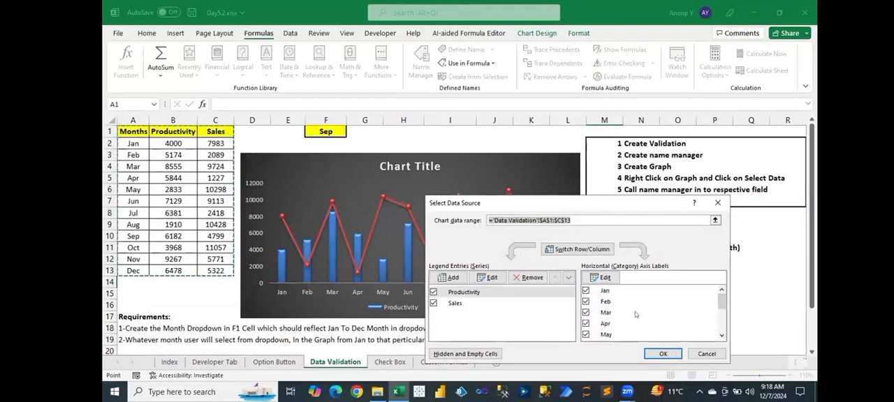
pyautogui.moveTo(723, 305)
pyautogui.mouseDown()
pyautogui.moveTo(722, 329)
pyautogui.moveTo(722, 296)
pyautogui.mouseUp()
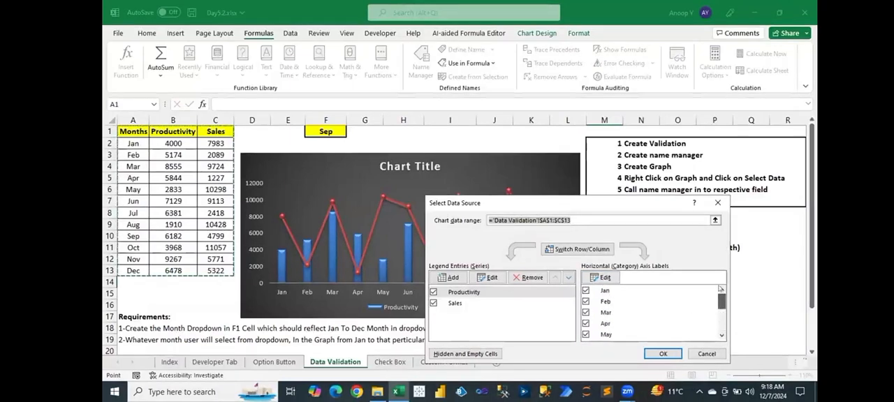
pyautogui.click(600, 278)
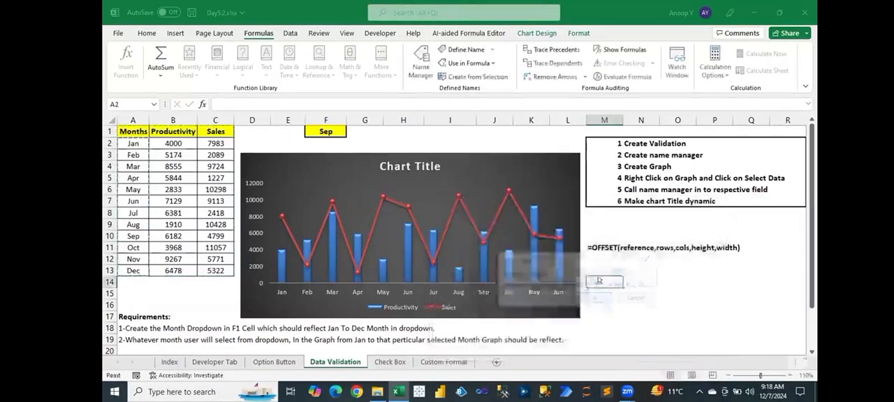
pyautogui.moveTo(582, 284); pyautogui.dragTo(550, 285)
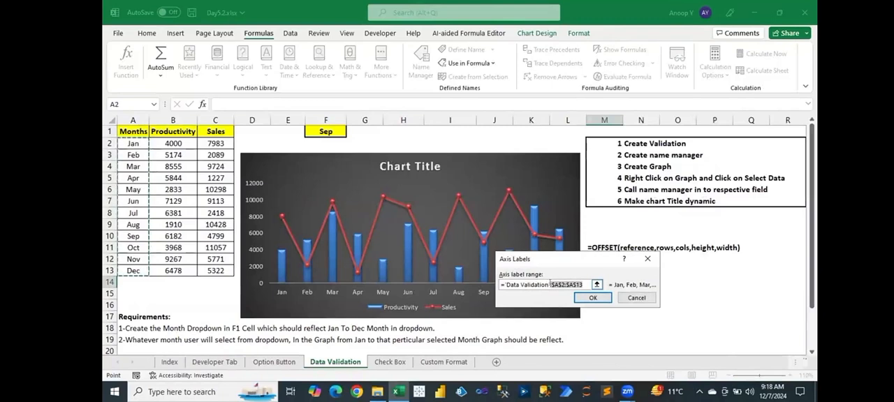
pyautogui.press('F3')
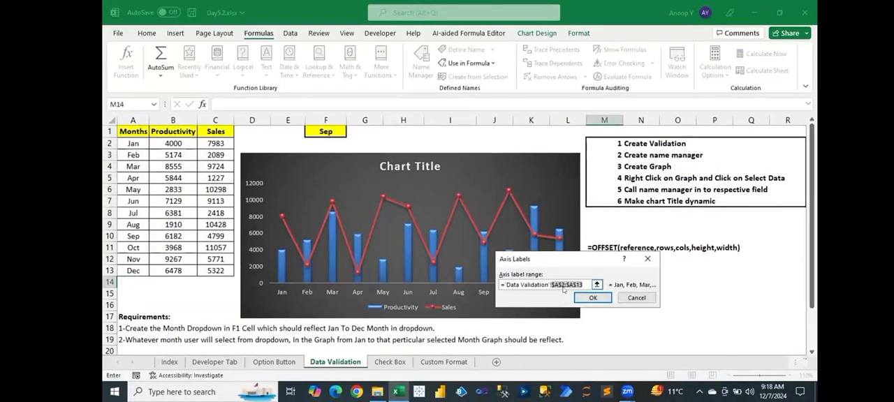
pyautogui.press('BackSpace')
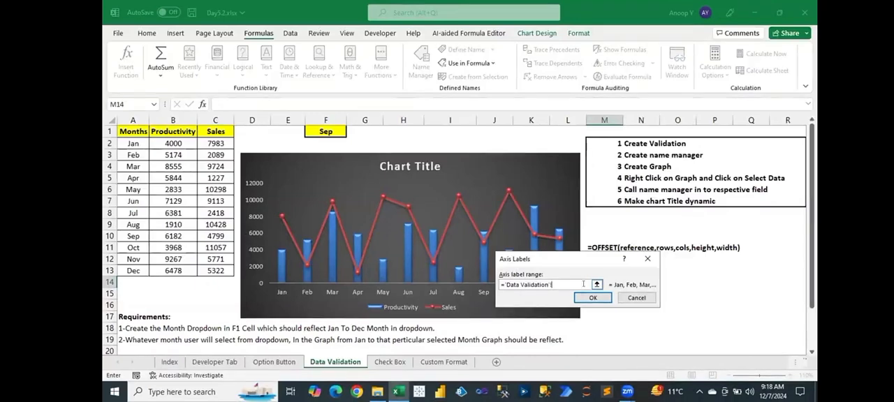
pyautogui.write('Month')
pyautogui.click(592, 298)
# - Set the Productivity series values to ='Data Validation'!Prod
pyautogui.click(482, 293)
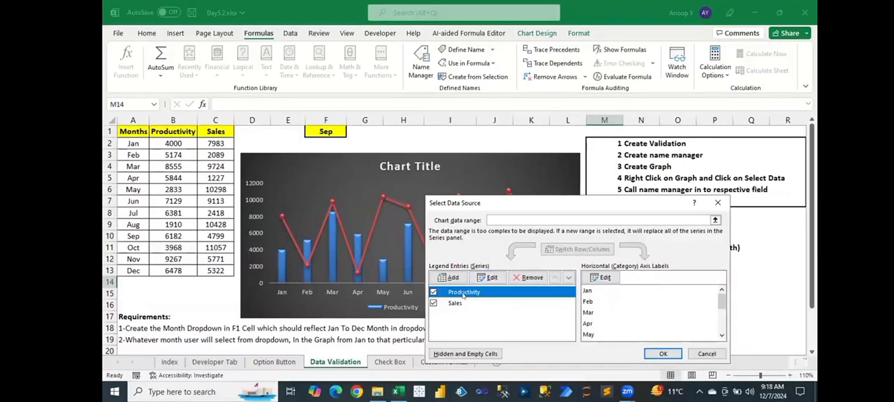
pyautogui.click(491, 278)
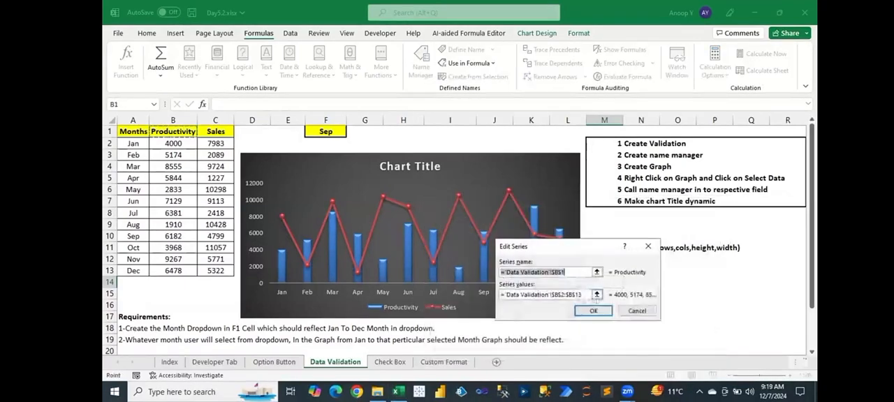
pyautogui.moveTo(583, 295); pyautogui.dragTo(551, 297)
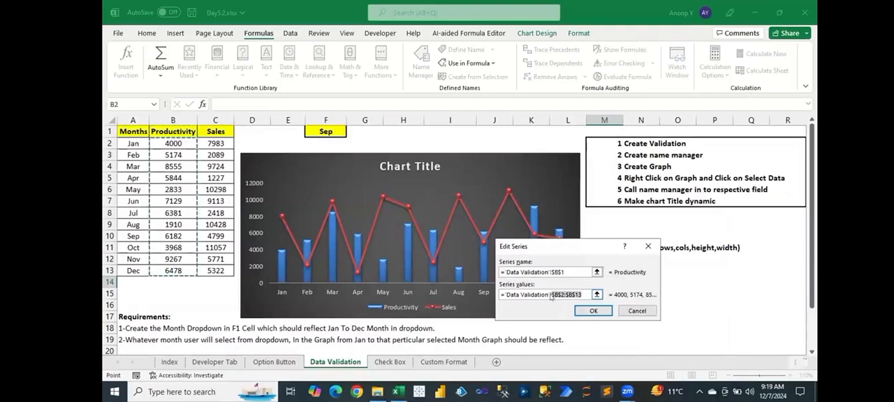
pyautogui.press('BackSpace')
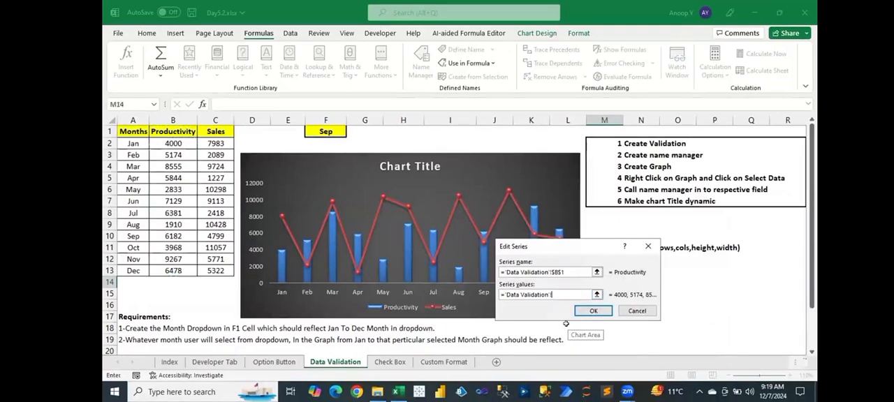
pyautogui.write('Prod')
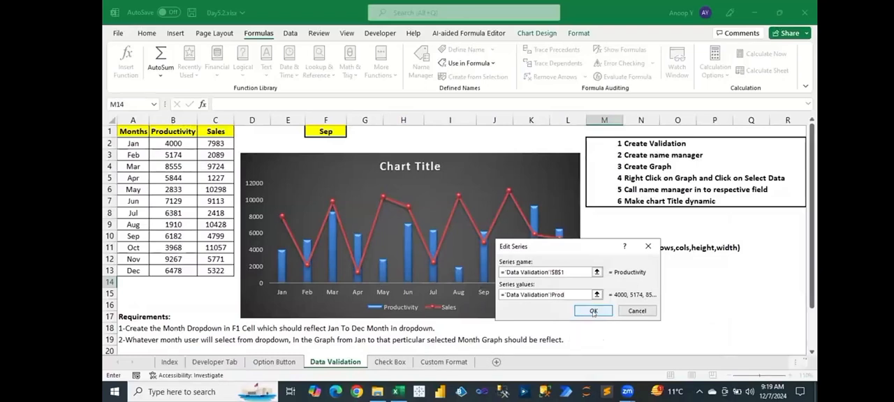
pyautogui.click(593, 311)
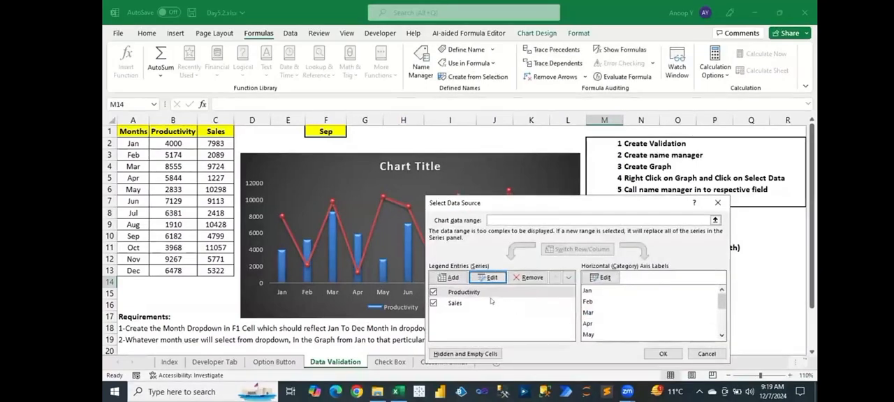
# - Set the Sales series values to ='Data Validation'!Sales and apply the chart's new data source
pyautogui.click(490, 301)
pyautogui.click(491, 279)
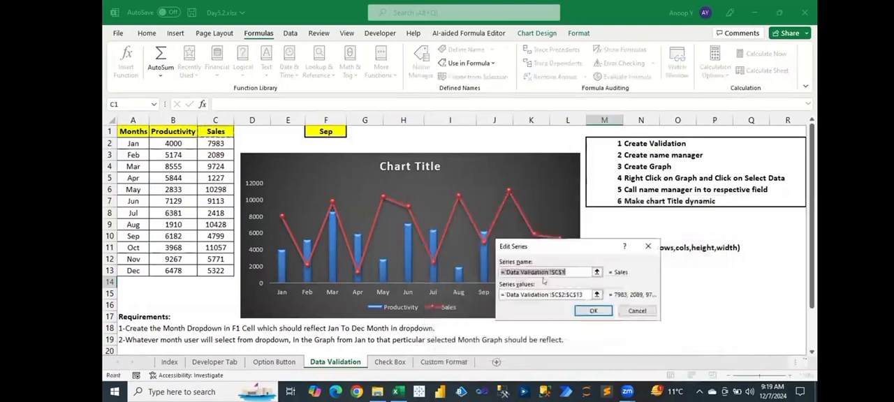
pyautogui.click(569, 295)
pyautogui.moveTo(582, 294); pyautogui.dragTo(552, 296)
pyautogui.write('Sales')
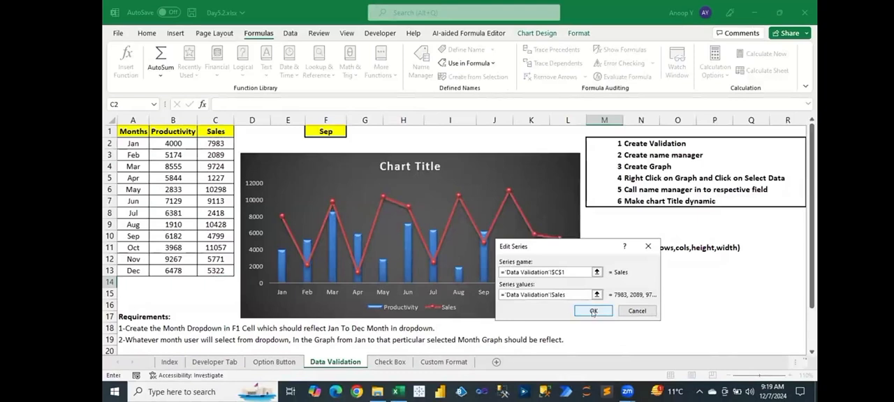
pyautogui.click(588, 310)
pyautogui.click(663, 354)
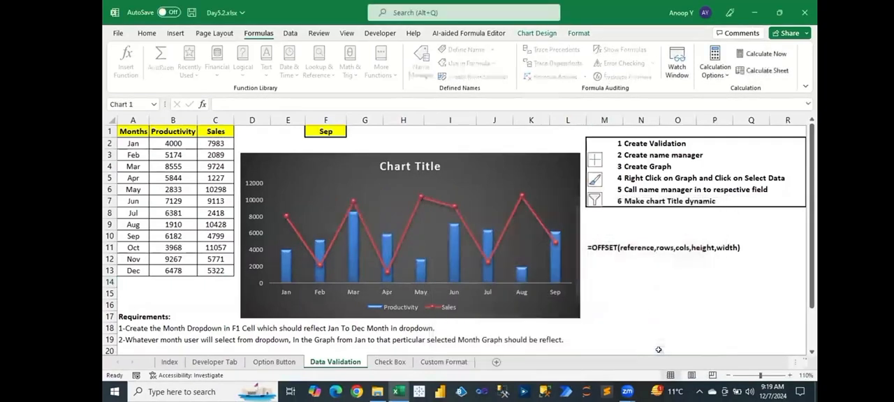
pyautogui.click(645, 315)
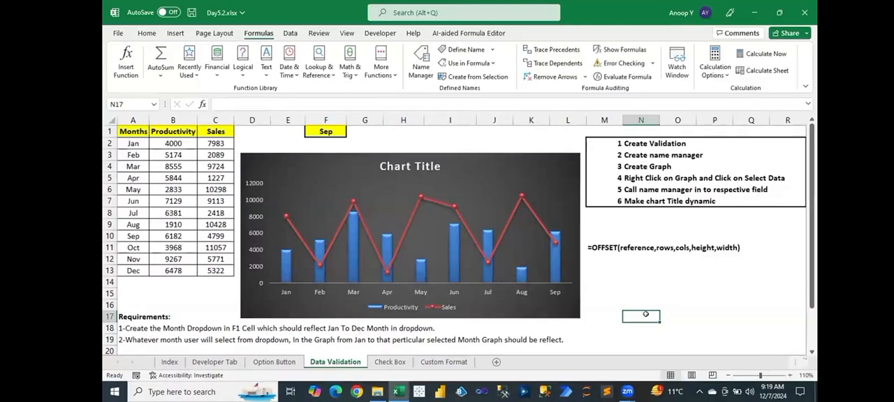
# - Test the dynamic chart by choosing Mar, Jun and Sep in turn from the month dropdown in F1
pyautogui.click(340, 132)
pyautogui.click(351, 132)
pyautogui.scroll(-3, 347, 163)
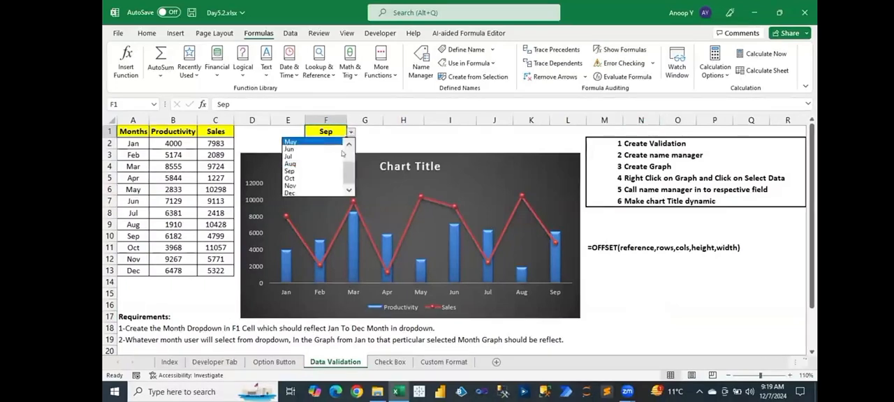
pyautogui.scroll(3, 347, 163)
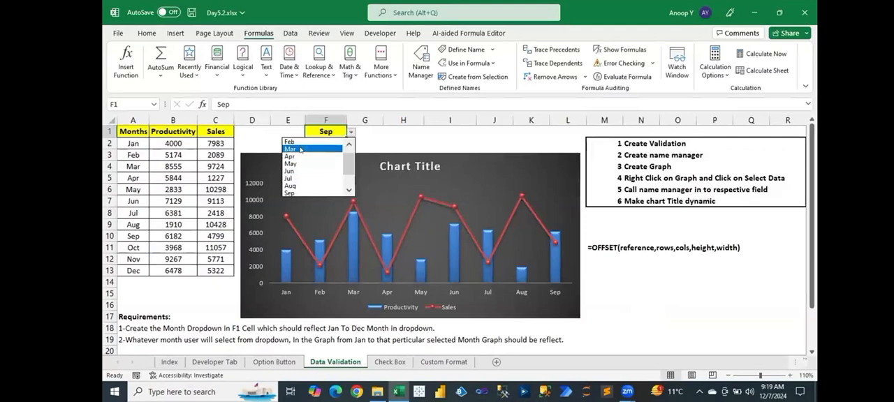
pyautogui.click(300, 148)
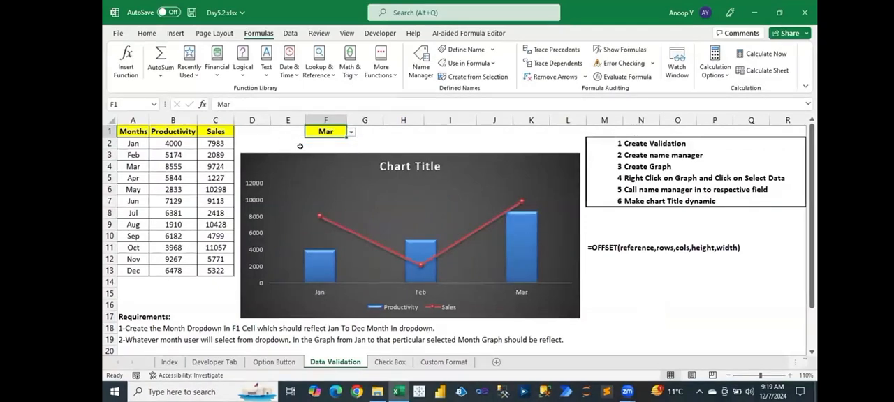
pyautogui.click(352, 132)
pyautogui.click(327, 164)
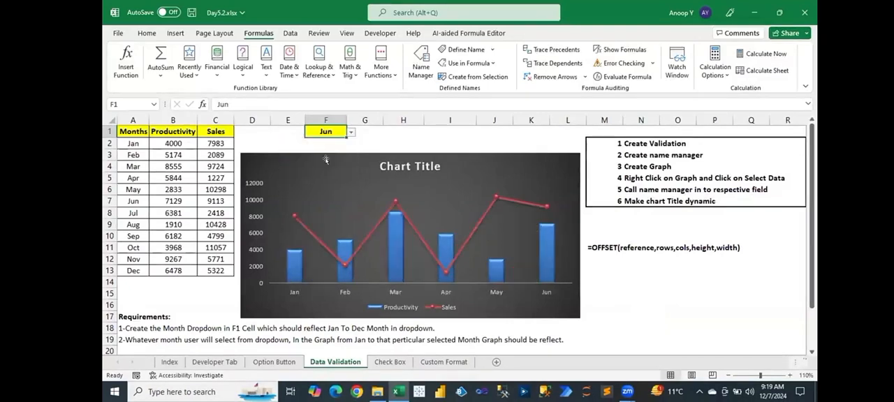
pyautogui.click(351, 132)
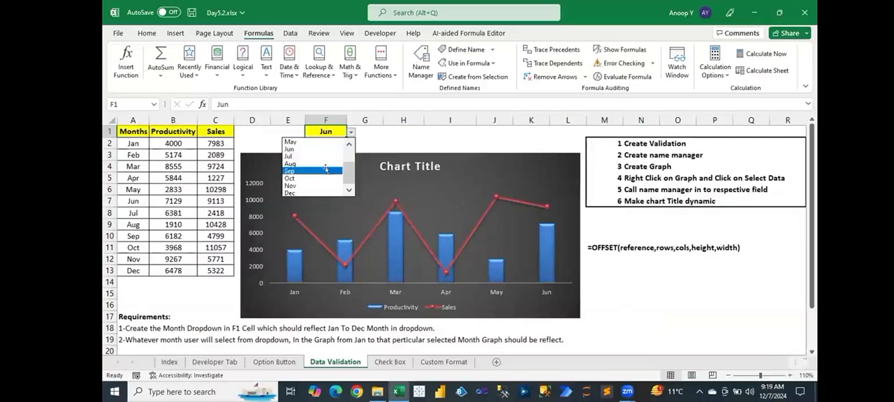
pyautogui.click(326, 171)
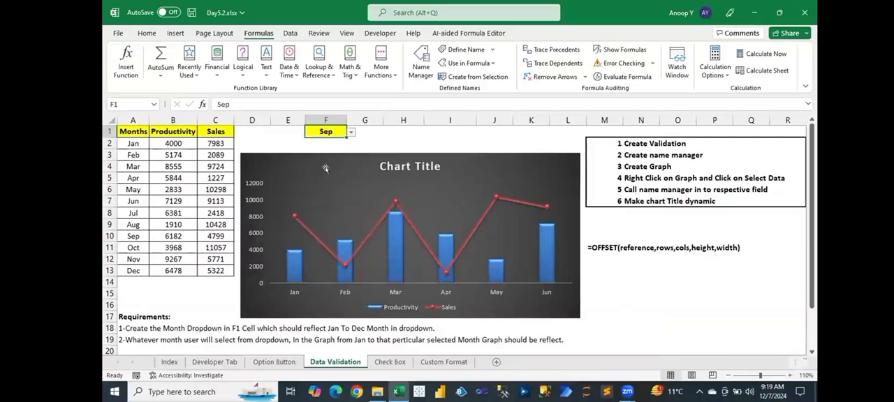
# - Test the chart's response to Dec and Oct in F1, and return the month to Sep
pyautogui.click(351, 132)
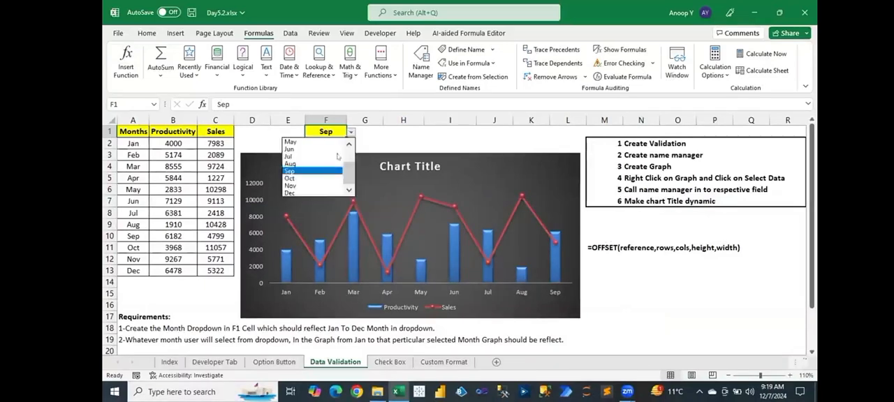
pyautogui.click(321, 193)
pyautogui.click(351, 132)
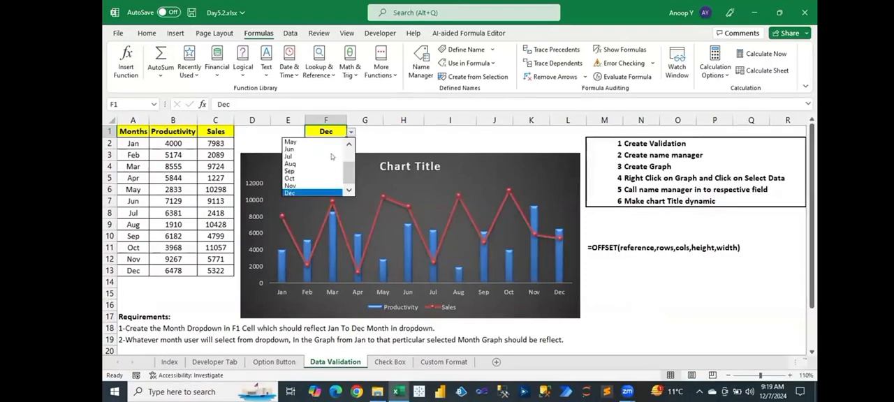
pyautogui.click(319, 175)
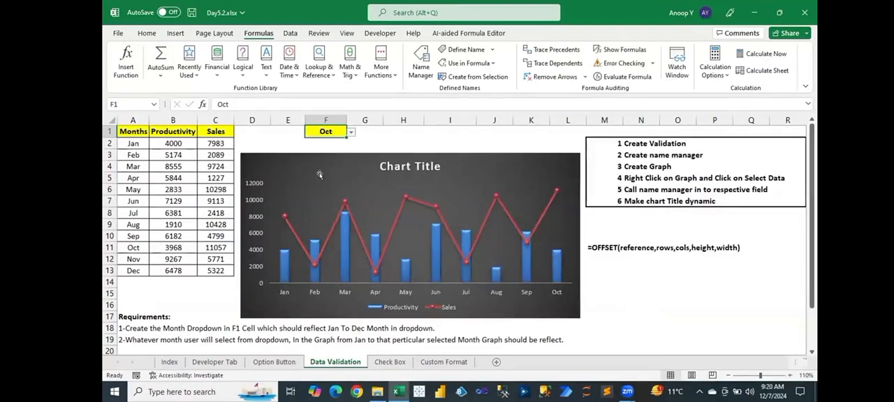
pyautogui.click(351, 132)
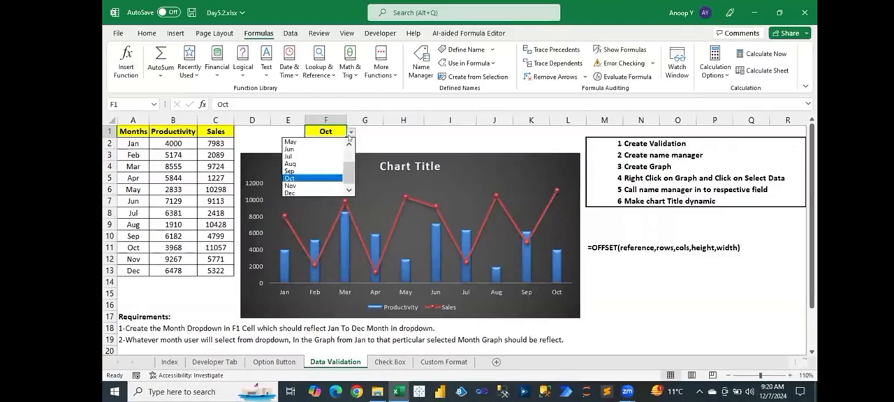
pyautogui.click(321, 166)
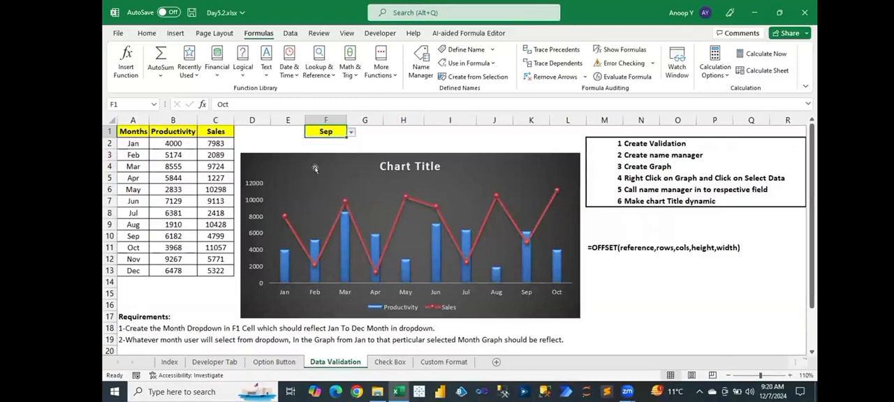
# - Add a data table beneath the Productivity and Sales combo chart
pyautogui.click(542, 165)
pyautogui.click(595, 160)
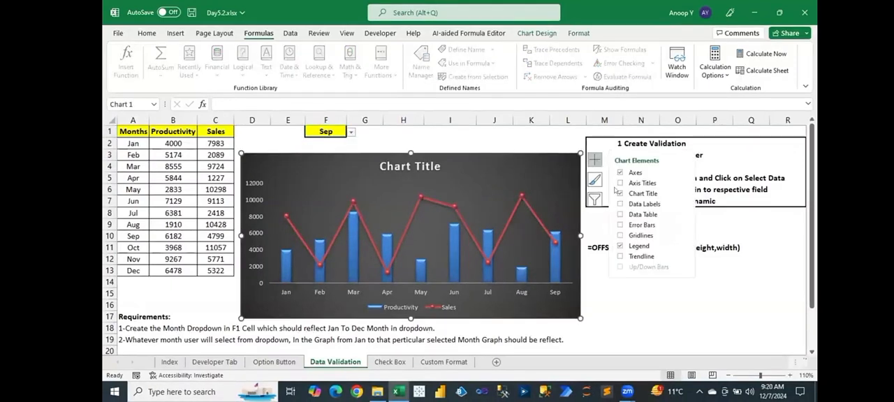
pyautogui.click(619, 204)
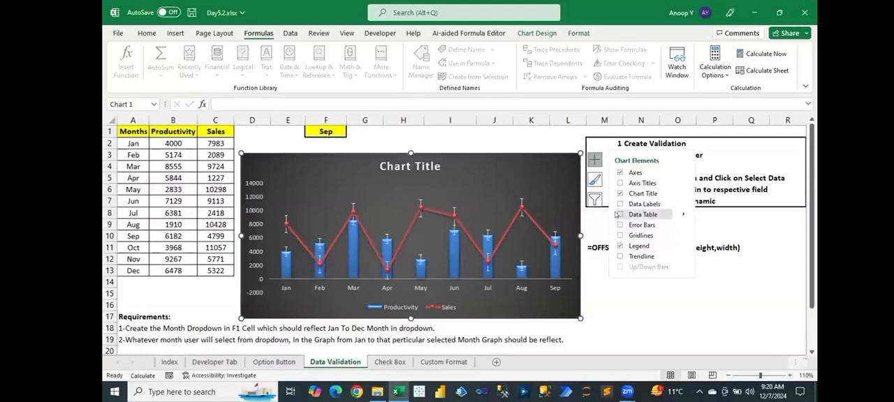
pyautogui.click(619, 215)
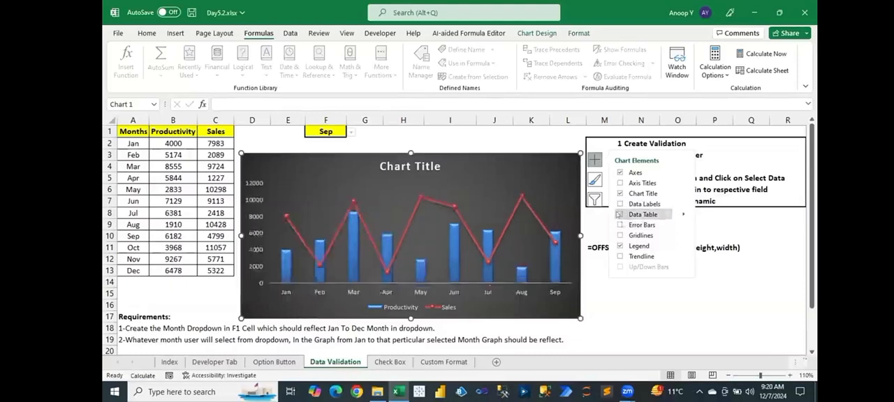
pyautogui.click(640, 304)
# - Test the chart with May and Nov in F1, return the month to May, and save the workbook
pyautogui.click(325, 132)
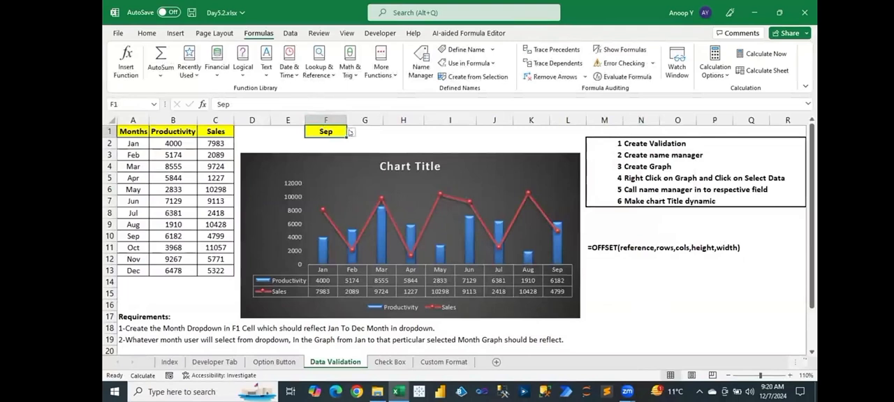
pyautogui.click(350, 132)
pyautogui.click(322, 139)
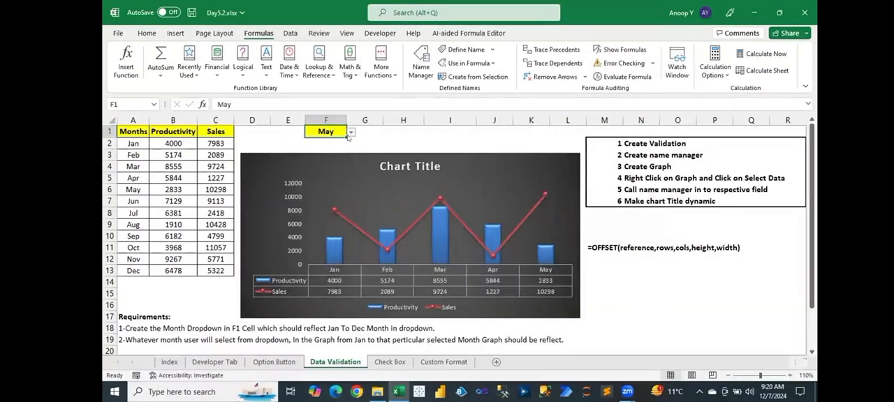
pyautogui.click(350, 132)
pyautogui.click(319, 185)
pyautogui.click(351, 134)
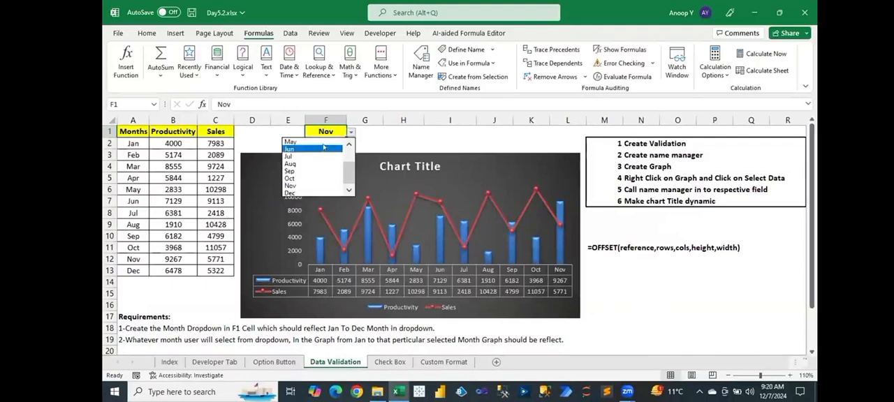
pyautogui.click(319, 138)
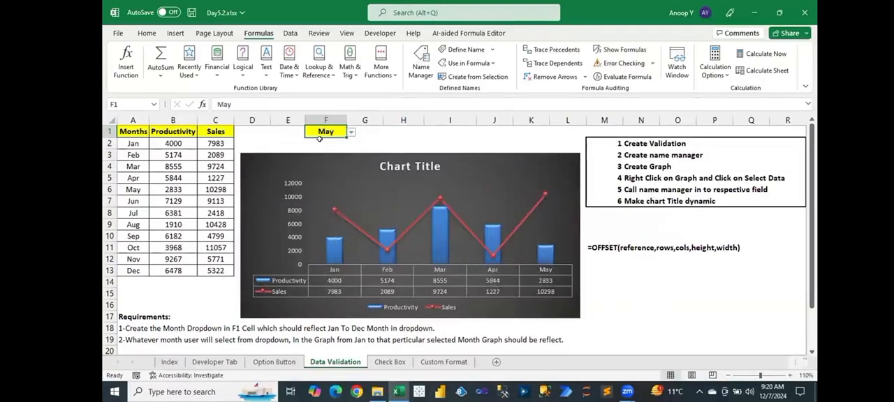
pyautogui.click(636, 282)
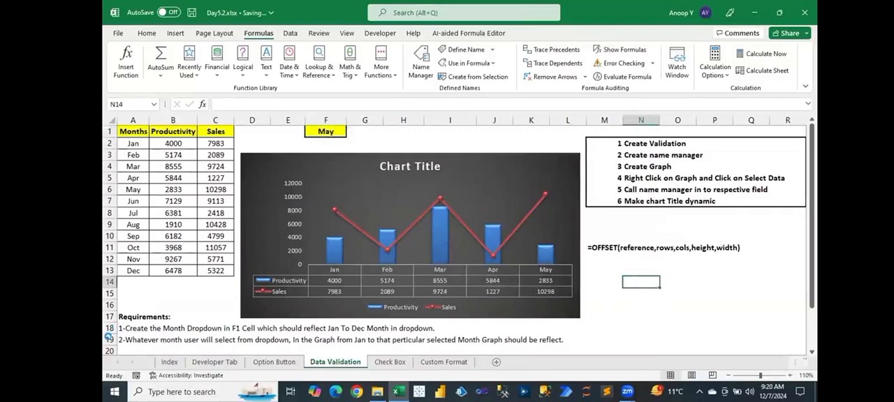
# - Add the third requirement in A20, reading "3-Make the chart title dynamic."
pyautogui.moveTo(119, 328); pyautogui.dragTo(123, 334)
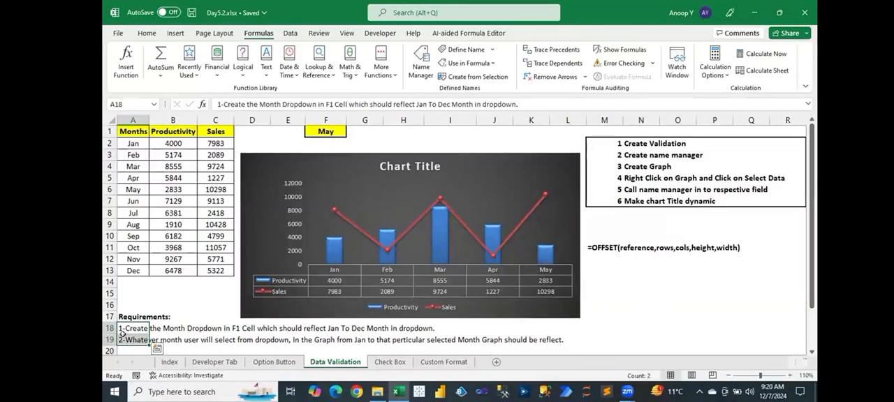
pyautogui.click(124, 347)
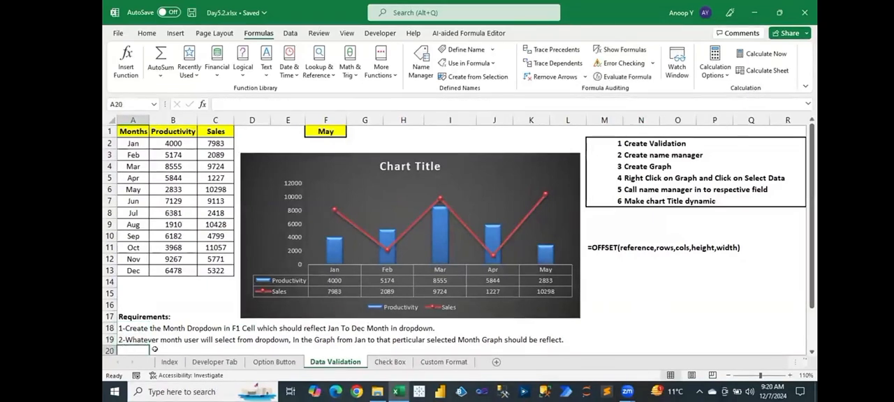
pyautogui.write('3-T')
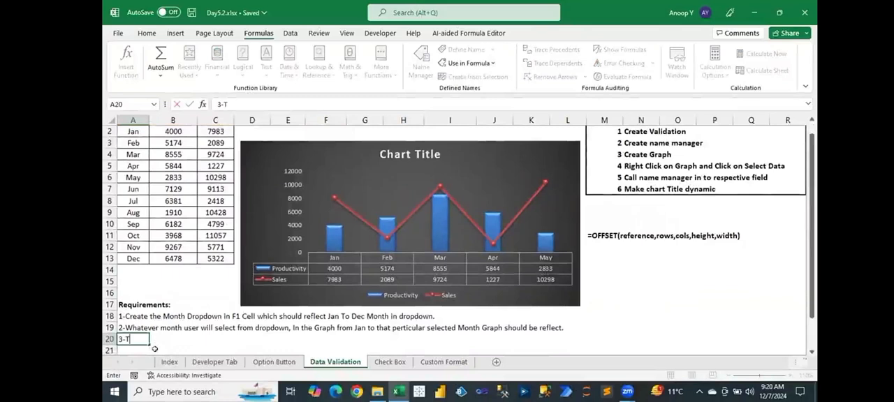
pyautogui.write('Make')
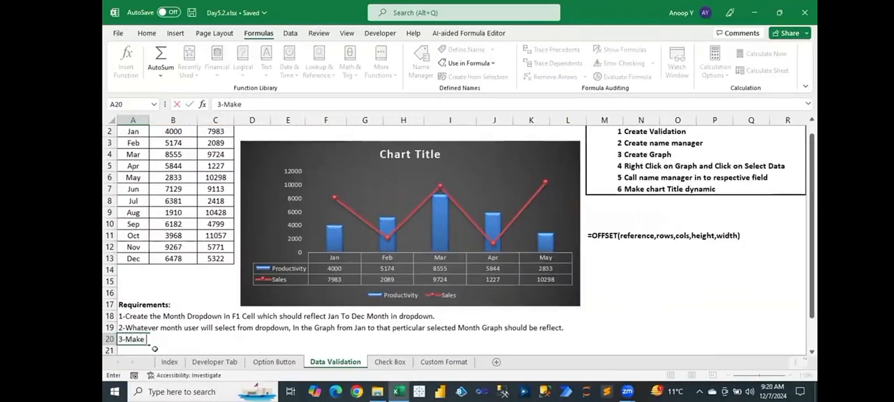
pyautogui.write(' the chart title dynamic')
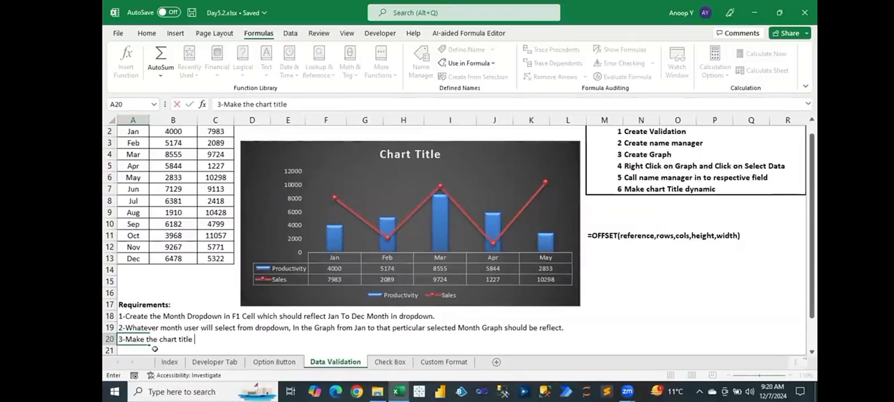
pyautogui.press('Return')
pyautogui.press('Up')
pyautogui.press('F2')
pyautogui.write('.')
pyautogui.press('Return')
pyautogui.press('Up')
pyautogui.press('Up')
pyautogui.press('Up')
pyautogui.press('Up')
pyautogui.press('Up')
pyautogui.press('Up')
pyautogui.press('Up')
pyautogui.press('Up')
pyautogui.press('Up')
pyautogui.press('Up')
pyautogui.press('Up')
pyautogui.press('Up')
pyautogui.press('Up')
pyautogui.press('Up')
pyautogui.press('Up')
pyautogui.press('Up')
pyautogui.press('Up')
pyautogui.press('Up')
pyautogui.press('Up')
pyautogui.press('Up')
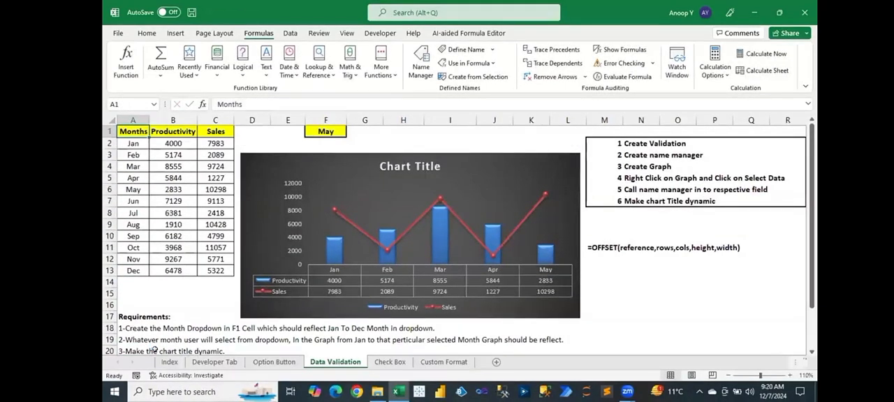
# - Examine the OFFSET syntax note in M11 against the rows and columns of the Months, Productivity and Sales table
pyautogui.click(604, 244)
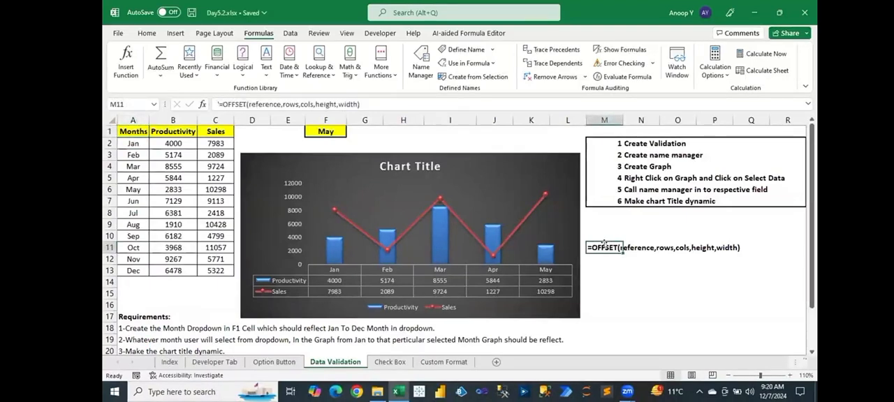
pyautogui.click(123, 129)
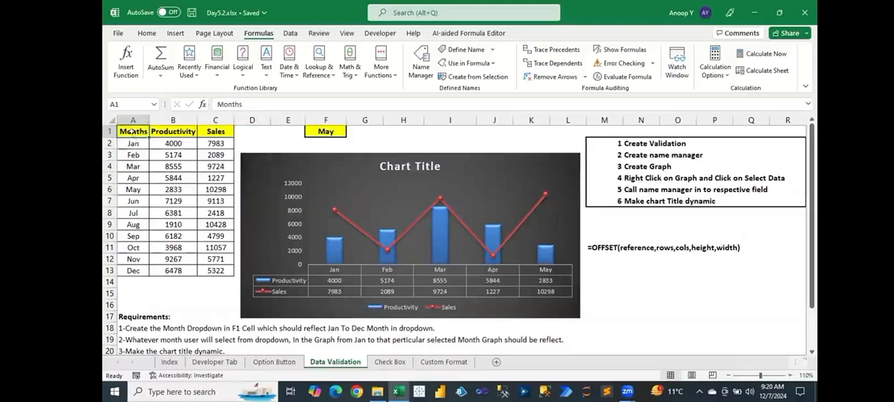
pyautogui.moveTo(131, 131); pyautogui.dragTo(131, 165)
pyautogui.click(131, 166)
pyautogui.click(154, 144)
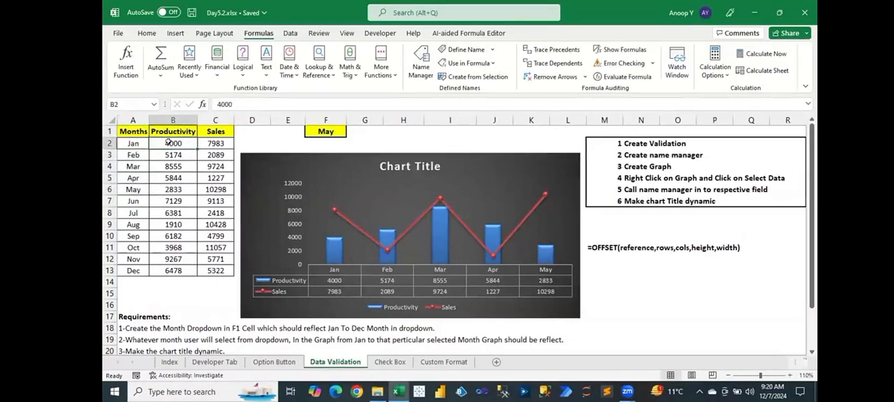
pyautogui.click(222, 143)
pyautogui.moveTo(133, 142); pyautogui.dragTo(133, 225)
pyautogui.moveTo(165, 143); pyautogui.dragTo(201, 144)
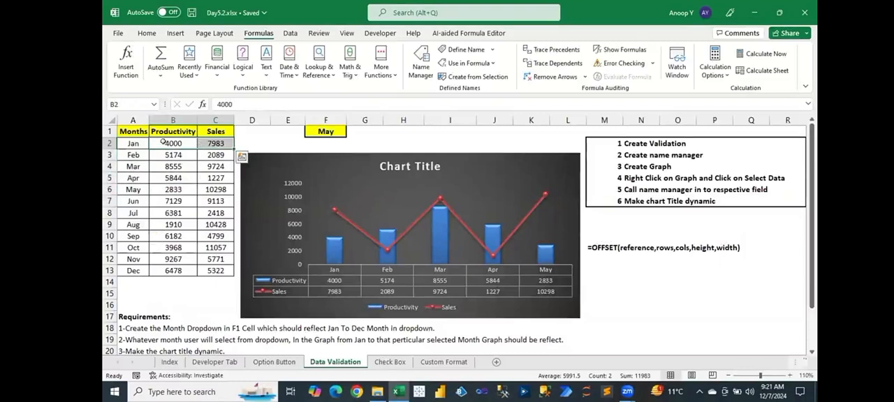
pyautogui.moveTo(132, 142); pyautogui.dragTo(130, 222)
pyautogui.moveTo(131, 140); pyautogui.dragTo(230, 143)
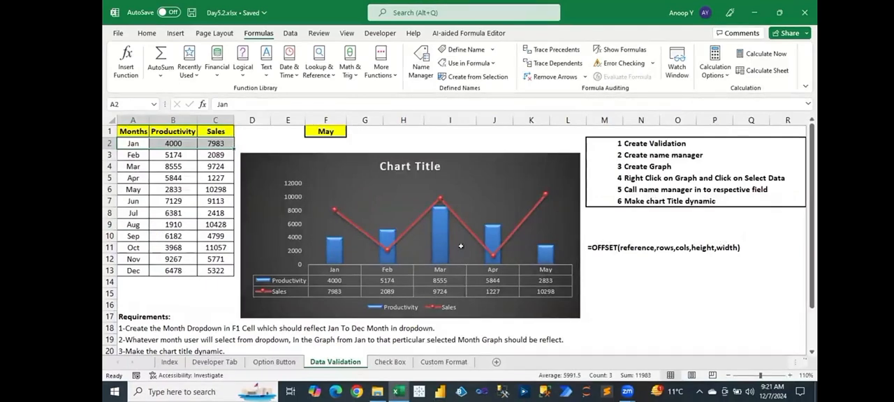
# - Enter =OFFSET(A1,2,1) in M13 and compare its result with cell B3
pyautogui.click(625, 268)
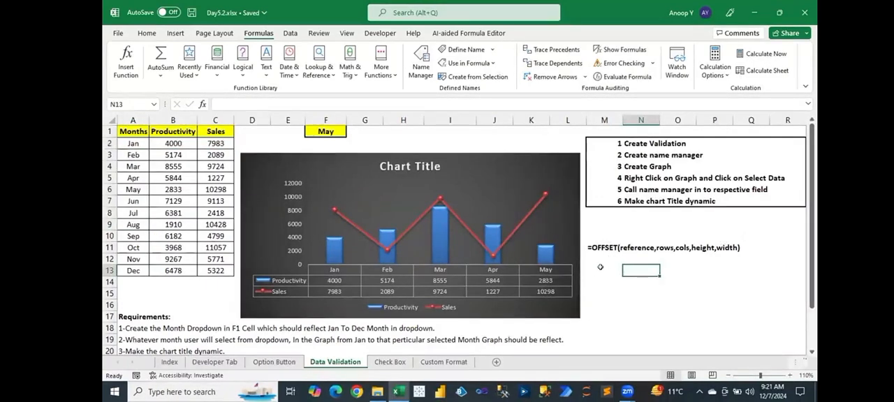
pyautogui.click(602, 265)
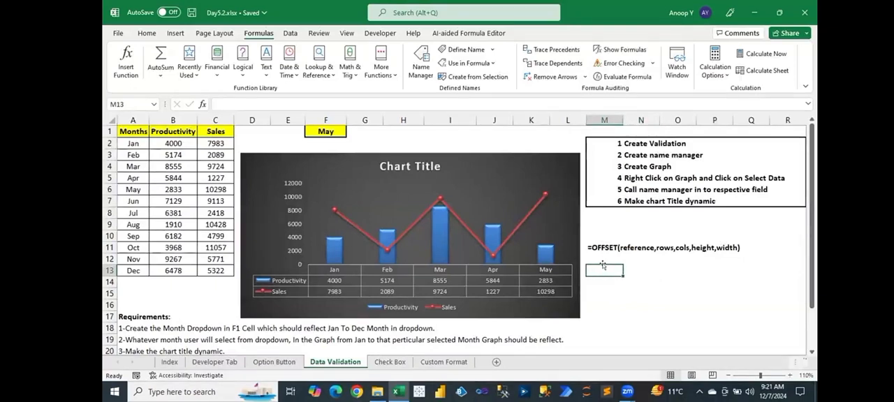
pyautogui.write('=off')
pyautogui.press('Tab')
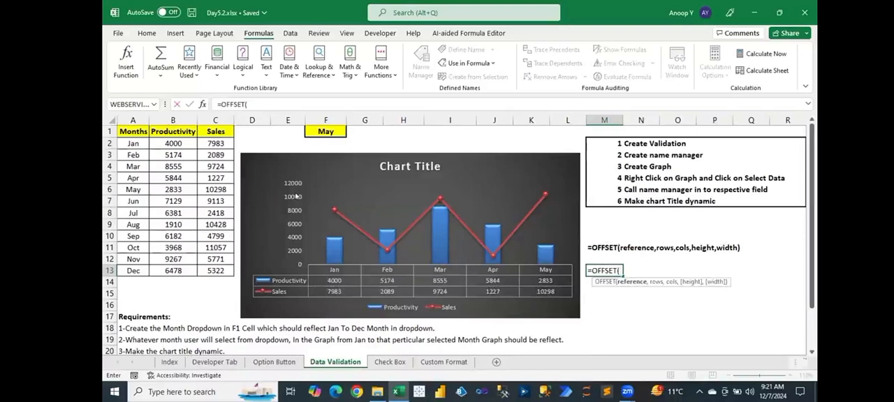
pyautogui.click(123, 130)
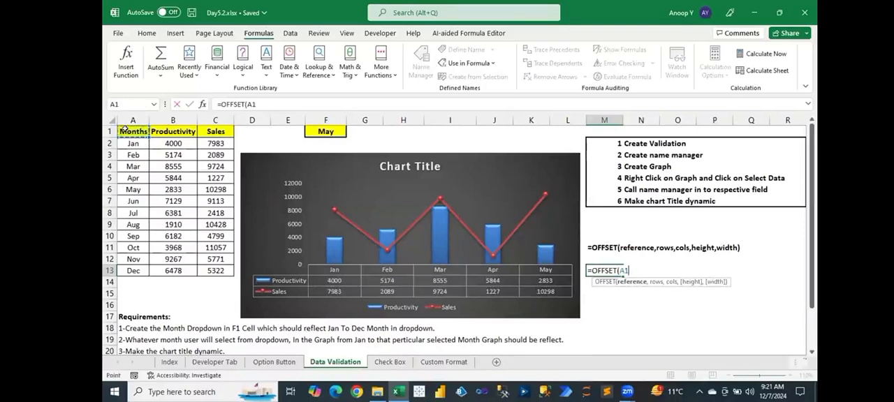
pyautogui.write(',')
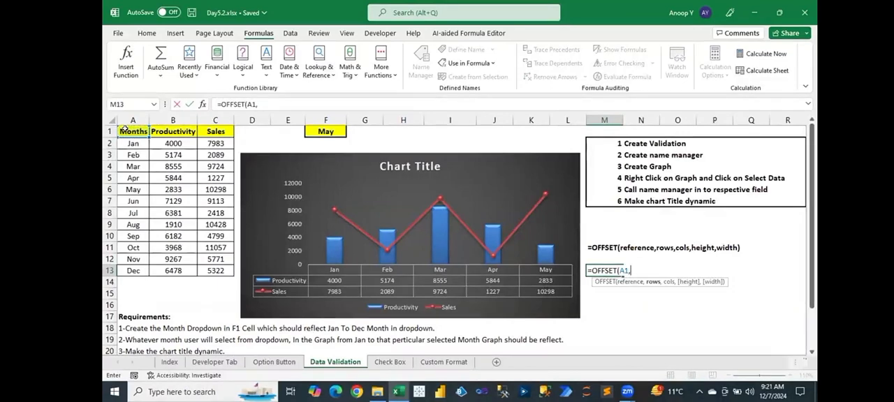
pyautogui.write('2,1')
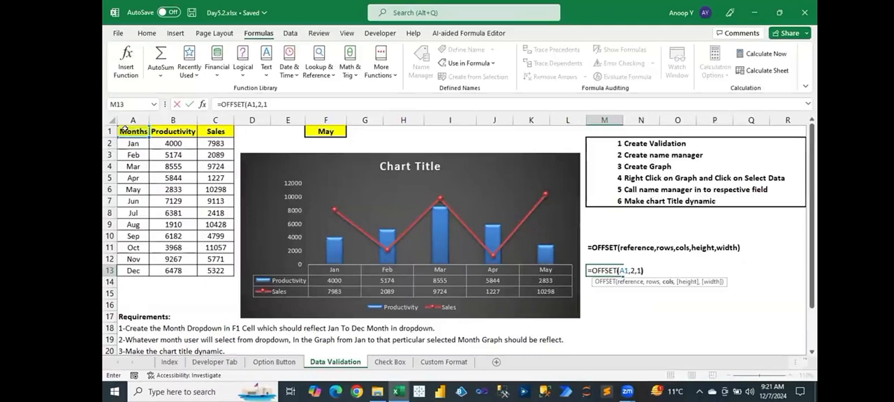
pyautogui.press('Return')
pyautogui.press('Up')
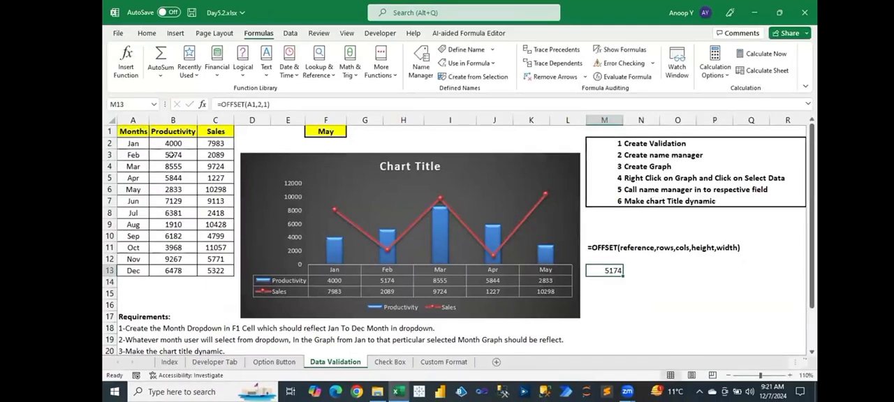
pyautogui.click(172, 155)
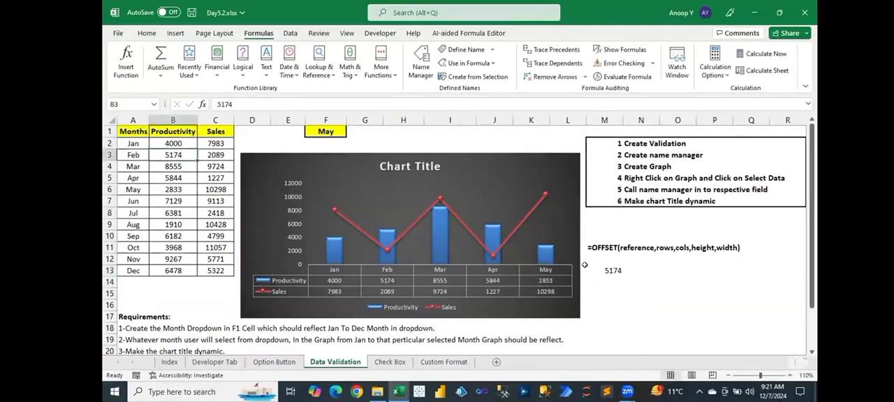
# - Change the column offset in M13 to 2, making the formula =OFFSET(A1,2,2)
pyautogui.doubleClick(611, 270)
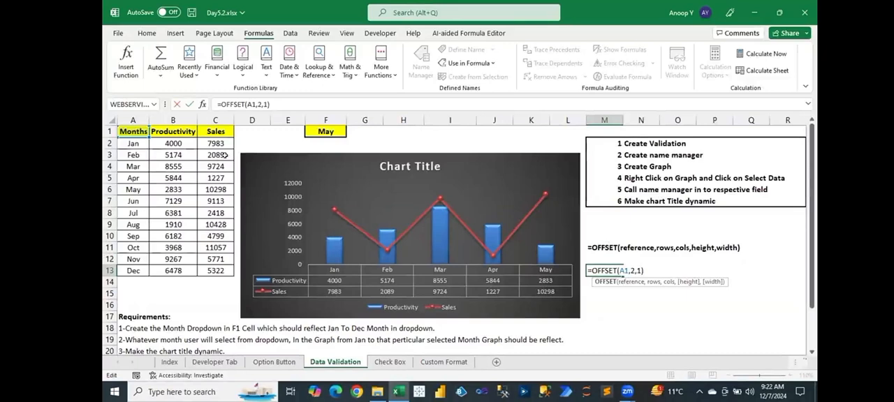
pyautogui.click(638, 269)
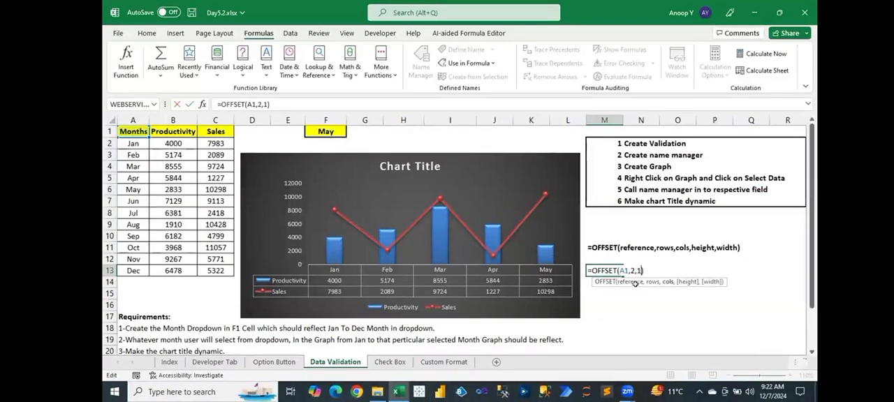
pyautogui.press('BackSpace')
pyautogui.write('2')
pyautogui.press('Return')
pyautogui.press('Up')
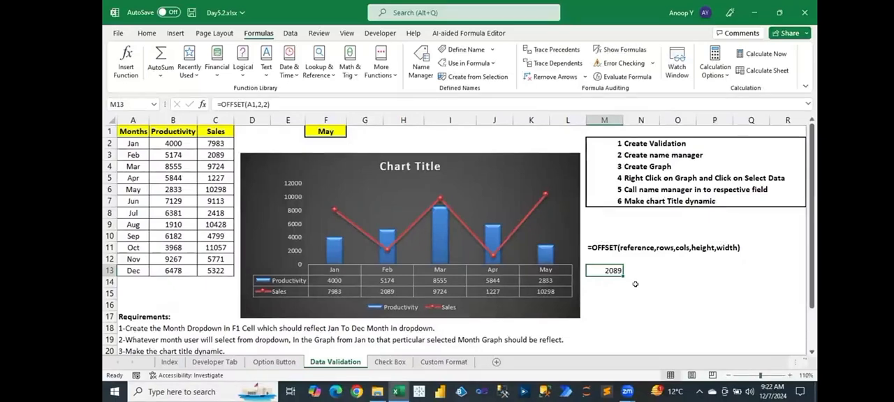
# - Change the row offset in M13 to 0, making it =OFFSET(A1,0,2), and compare the result with headers A1:C1
pyautogui.doubleClick(633, 272)
pyautogui.press('BackSpace')
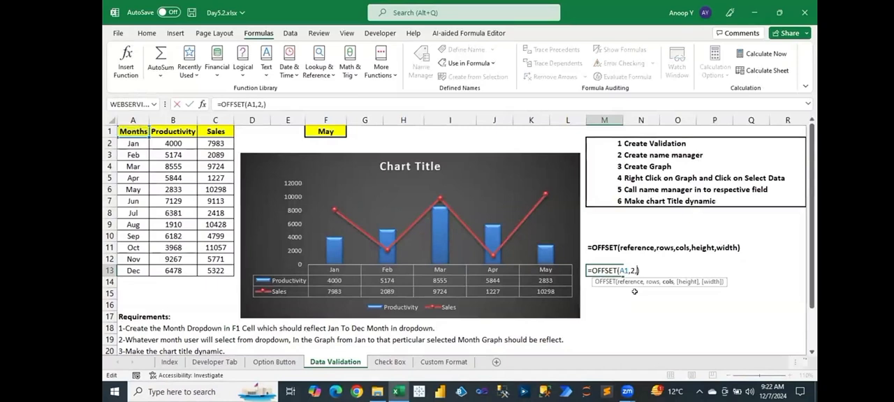
pyautogui.press('Left')
pyautogui.press('BackSpace')
pyautogui.write('0')
pyautogui.press('Right')
pyautogui.write('2')
pyautogui.press('Return')
pyautogui.press('Up')
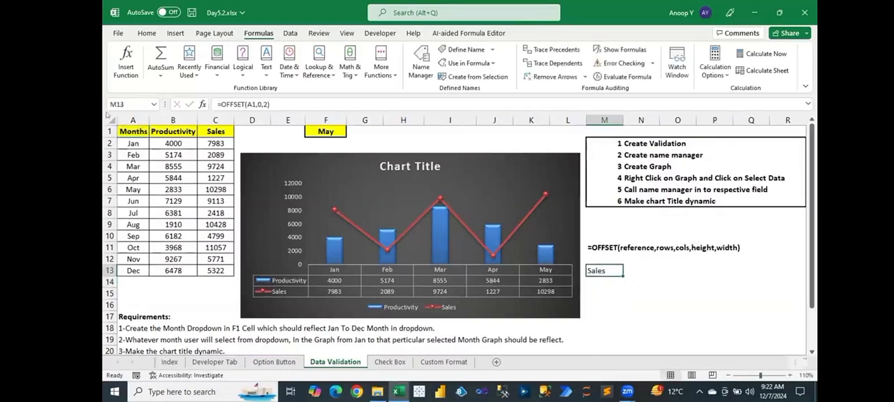
pyautogui.click(132, 131)
pyautogui.moveTo(132, 126); pyautogui.dragTo(222, 130)
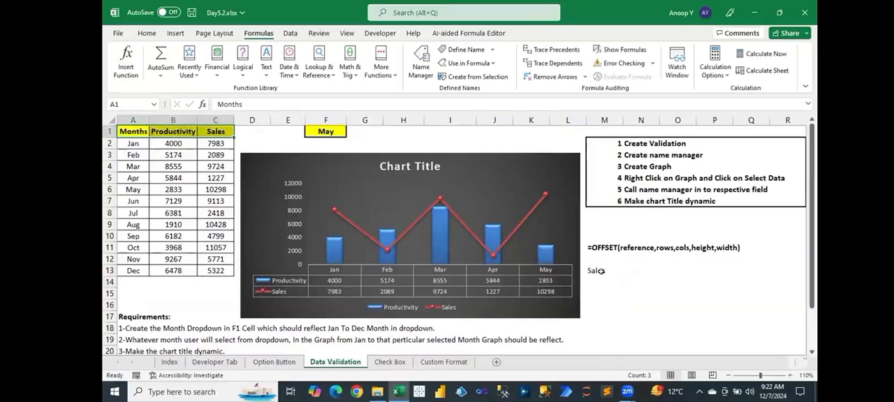
pyautogui.click(600, 271)
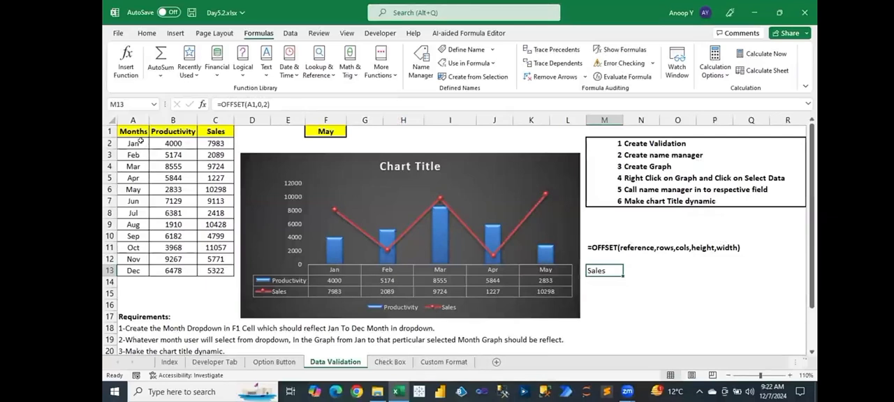
pyautogui.hotkey('ctrl', 'p')
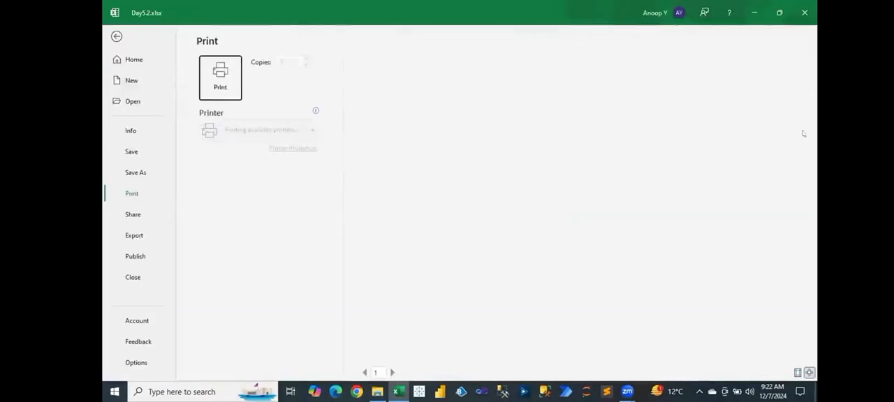
pyautogui.press('Escape')
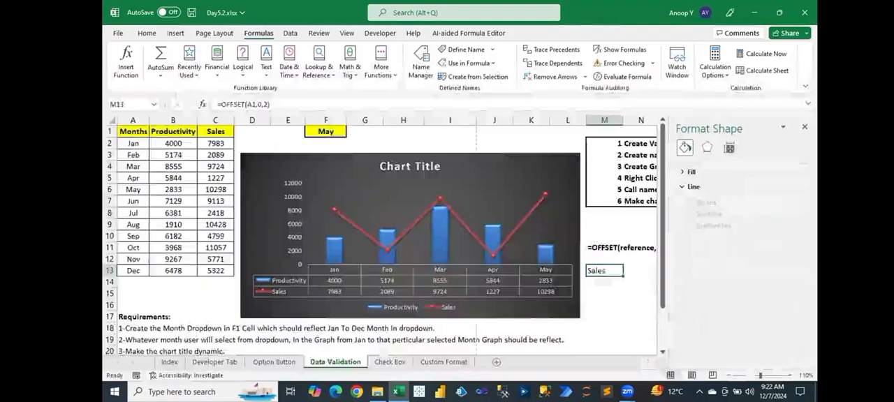
pyautogui.click(804, 126)
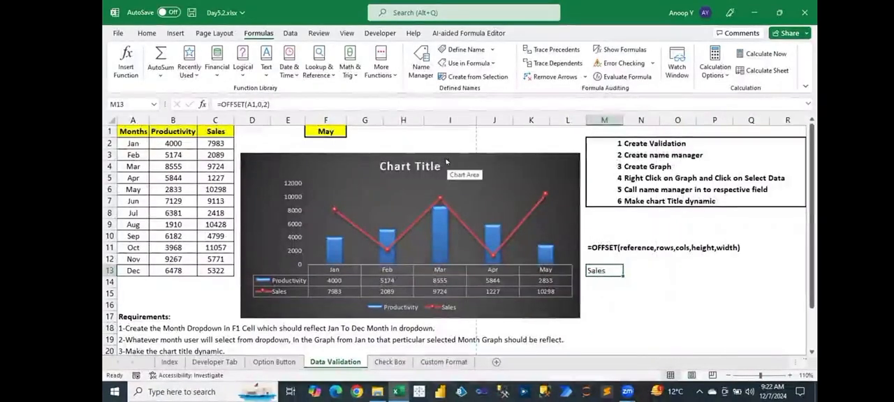
# - Review the defined name Month's OFFSET and MATCH formula, and compare its starting reference with the months in A2:A10
pyautogui.hotkey('ctrl', 'F3')
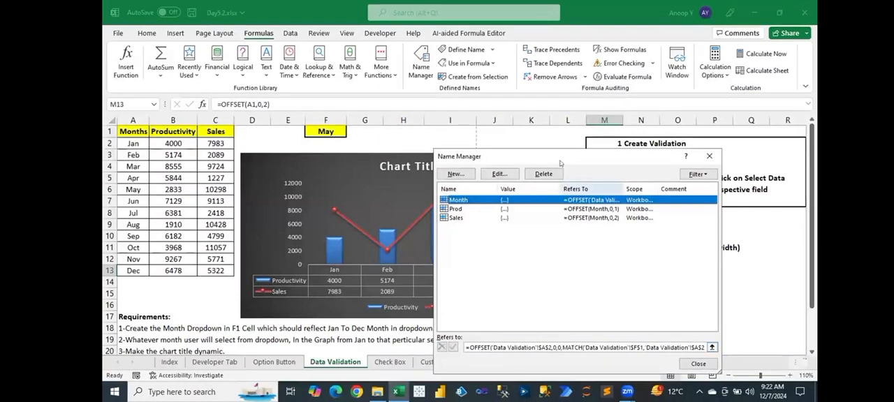
pyautogui.moveTo(557, 157); pyautogui.dragTo(476, 147)
pyautogui.click(483, 339)
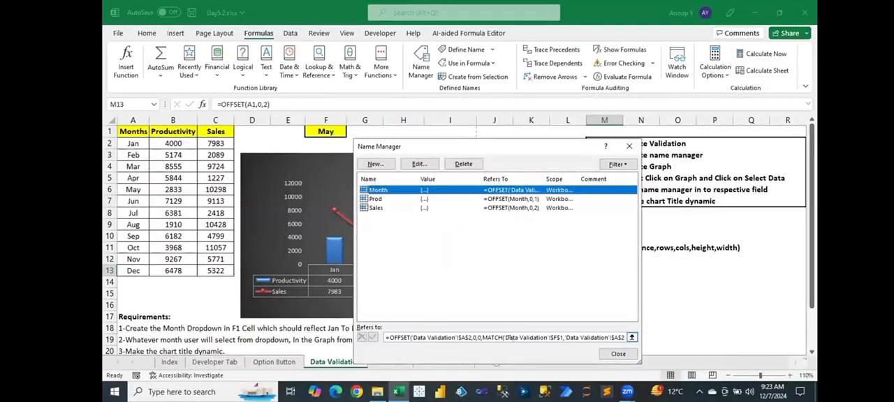
pyautogui.click(618, 352)
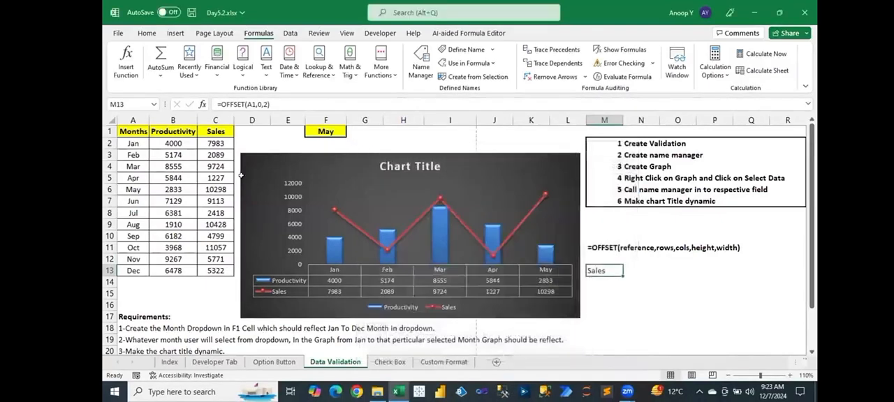
pyautogui.click(130, 139)
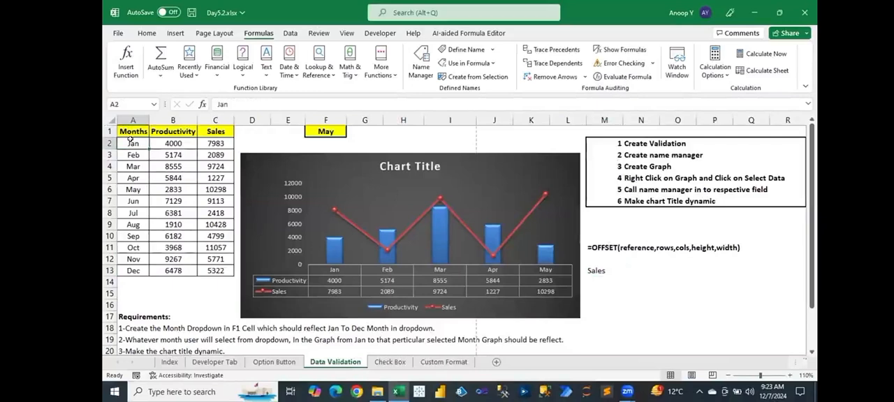
pyautogui.moveTo(130, 140); pyautogui.dragTo(131, 236)
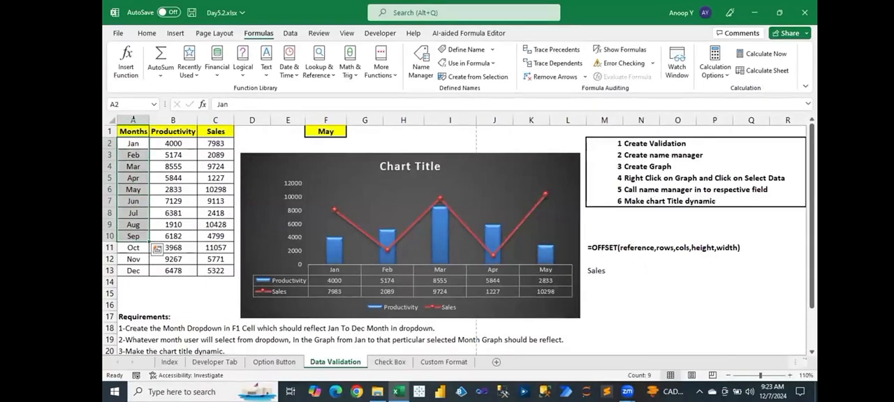
pyautogui.click(132, 146)
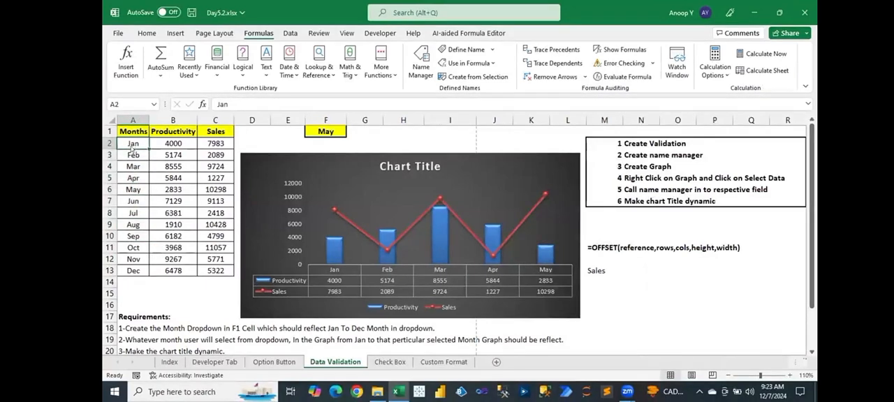
# - Recheck the Month name's formula in the Name Manager against the Jan to May range A2:A6
pyautogui.hotkey('ctrl', 'F3')
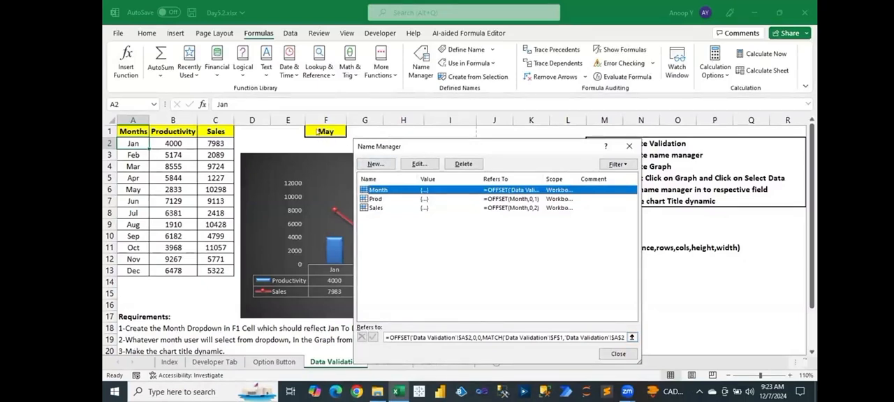
pyautogui.click(618, 354)
pyautogui.moveTo(132, 142); pyautogui.dragTo(133, 188)
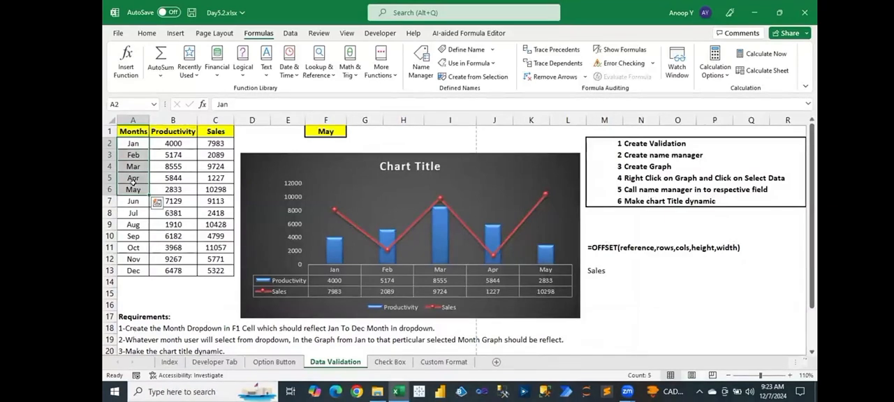
pyautogui.click(133, 185)
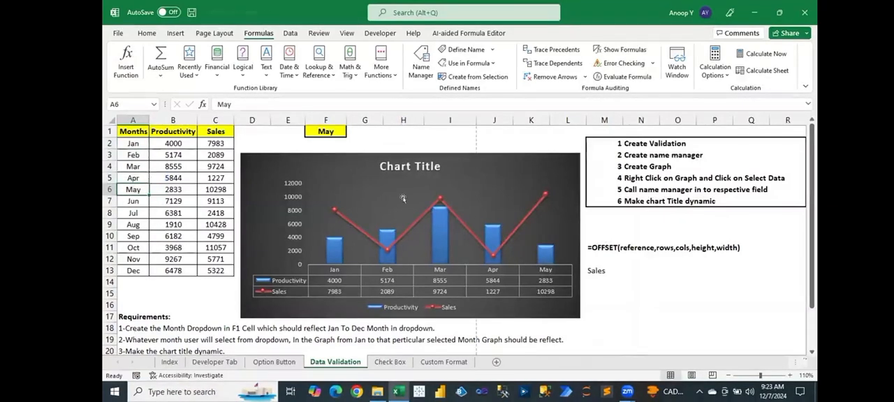
pyautogui.click(428, 129)
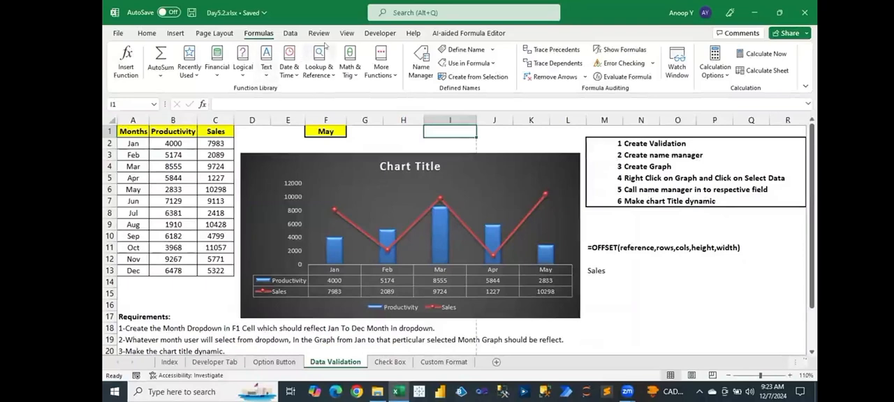
pyautogui.scroll(-2, 315, 37)
pyautogui.scroll(-1, 321, 38)
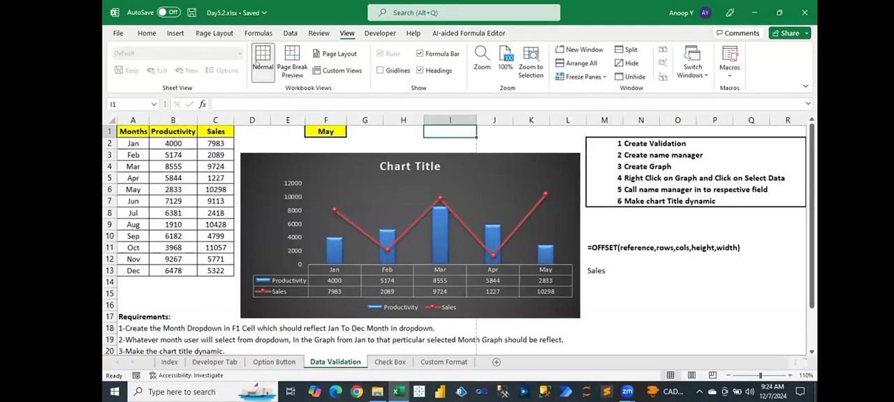
pyautogui.click(146, 32)
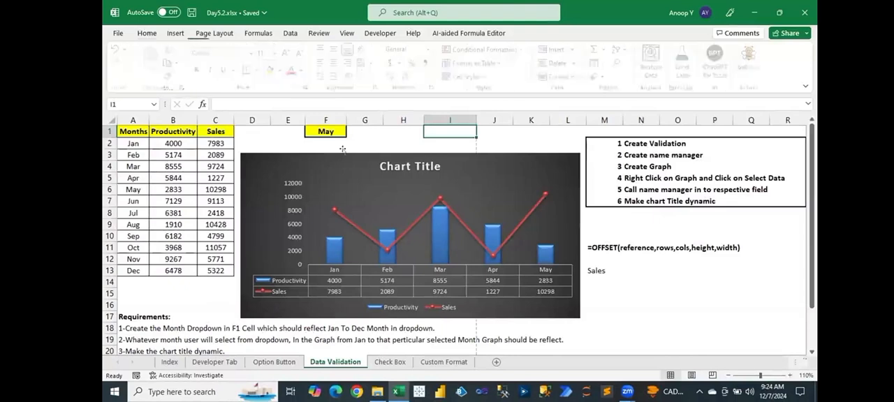
pyautogui.click(326, 131)
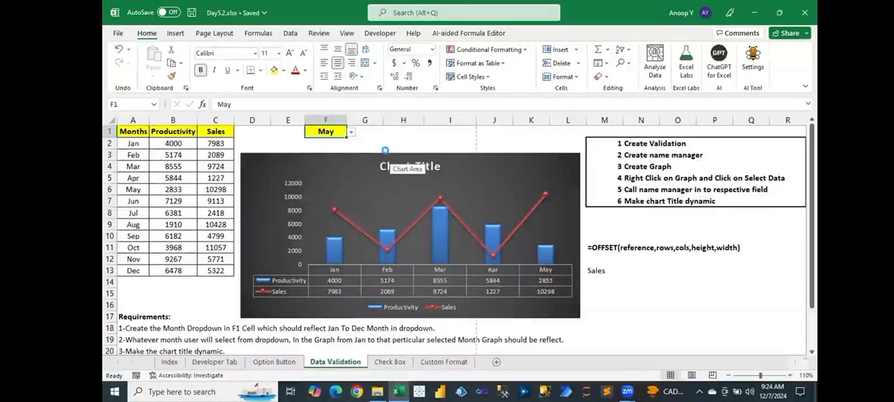